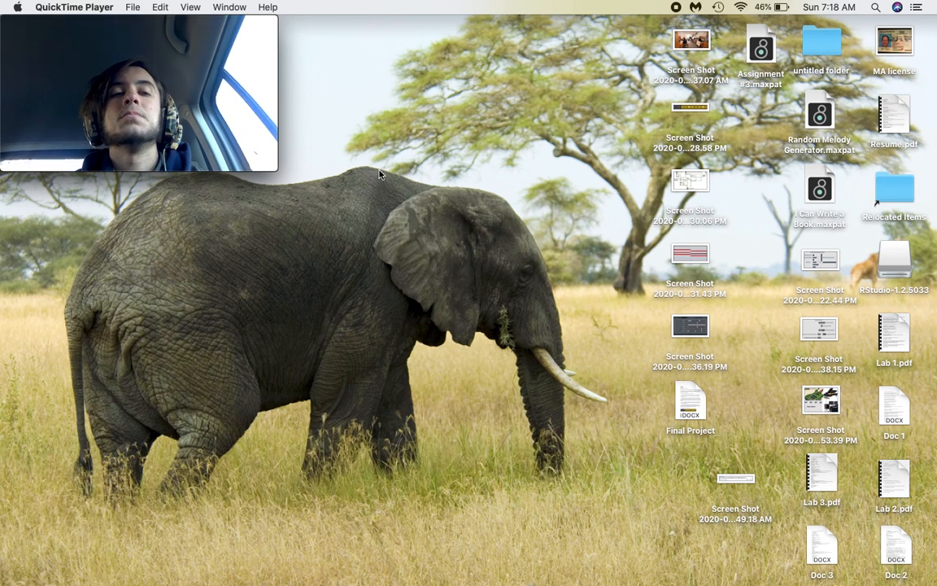
In Chrome, search 'google docs', open the Google Docs site and close the leftover results tab.
mouse_move(211, 581)
click(108, 574)
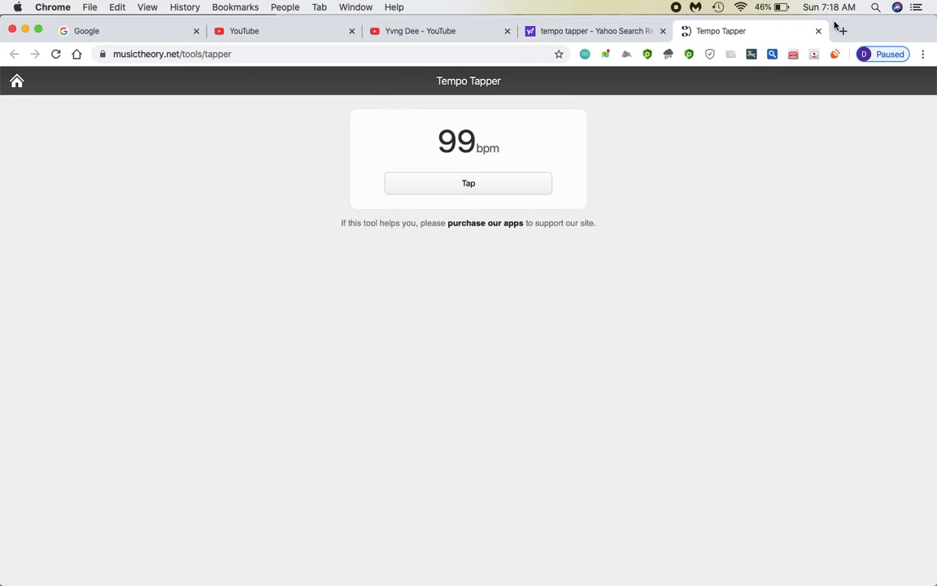
click(842, 31)
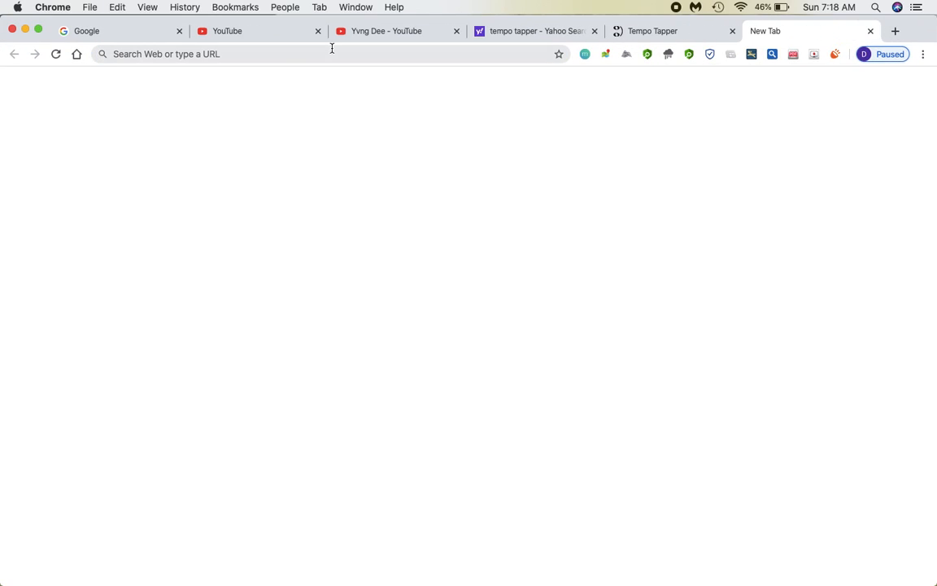
text(google doc)
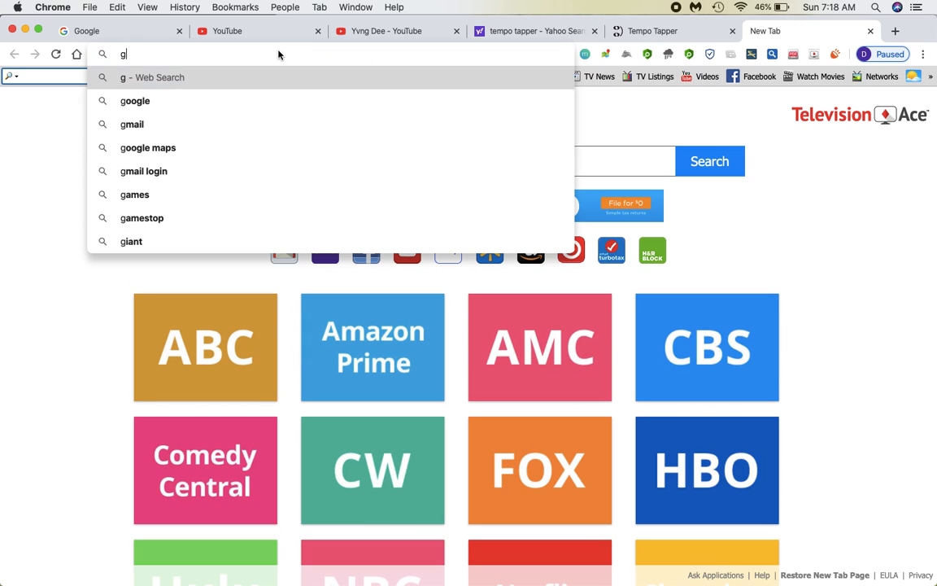
text(s)
key(Return)
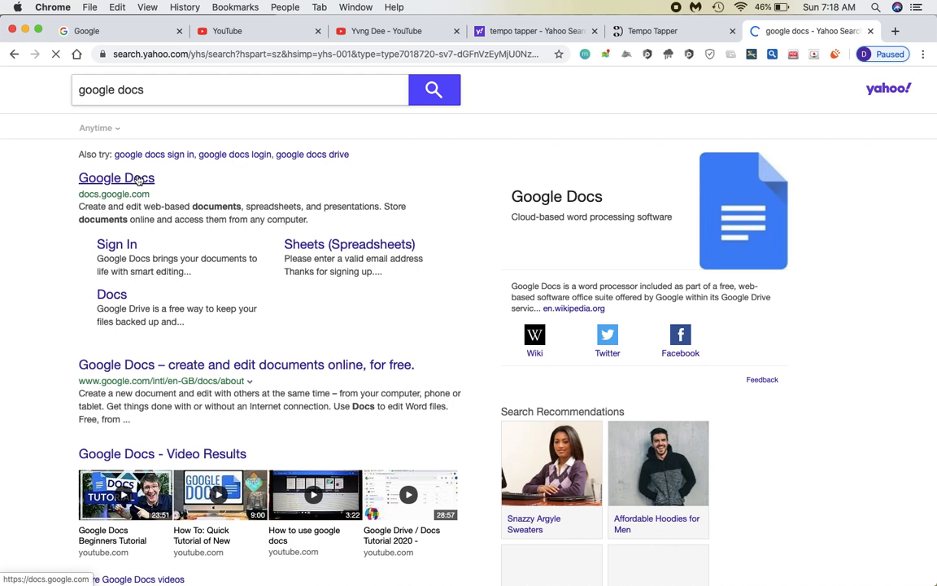
click(134, 177)
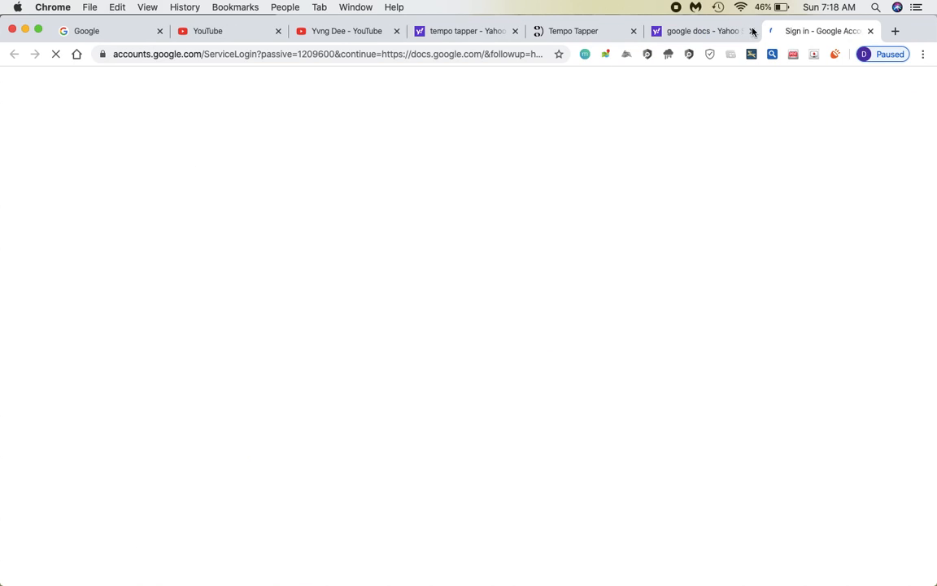
click(752, 31)
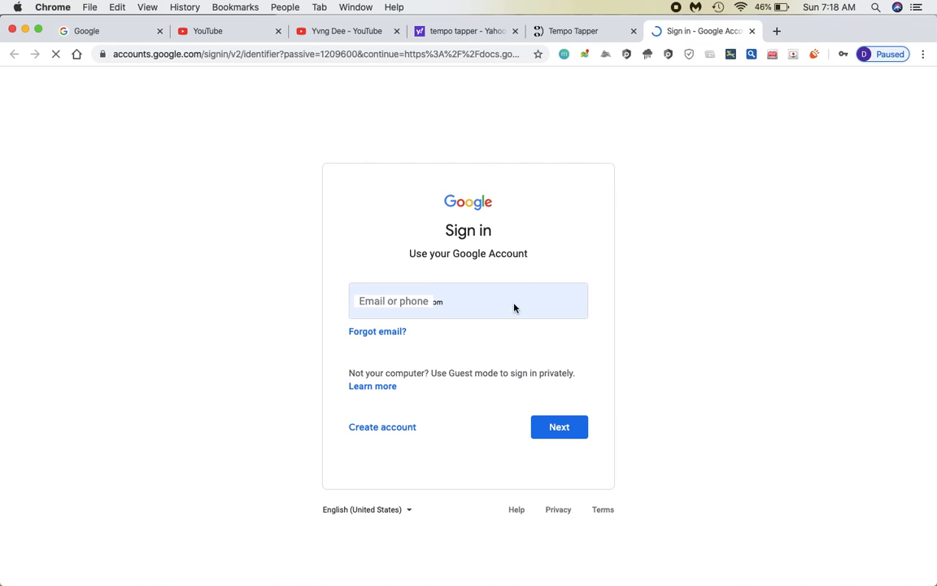
Sign in to Google Docs with the saved account e-mail and its password.
drag(478, 305, 335, 279)
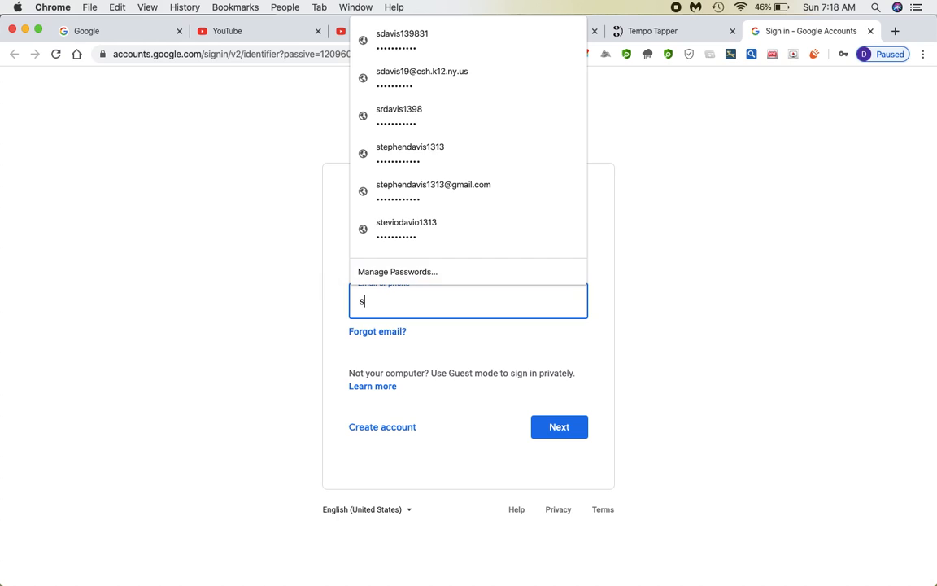
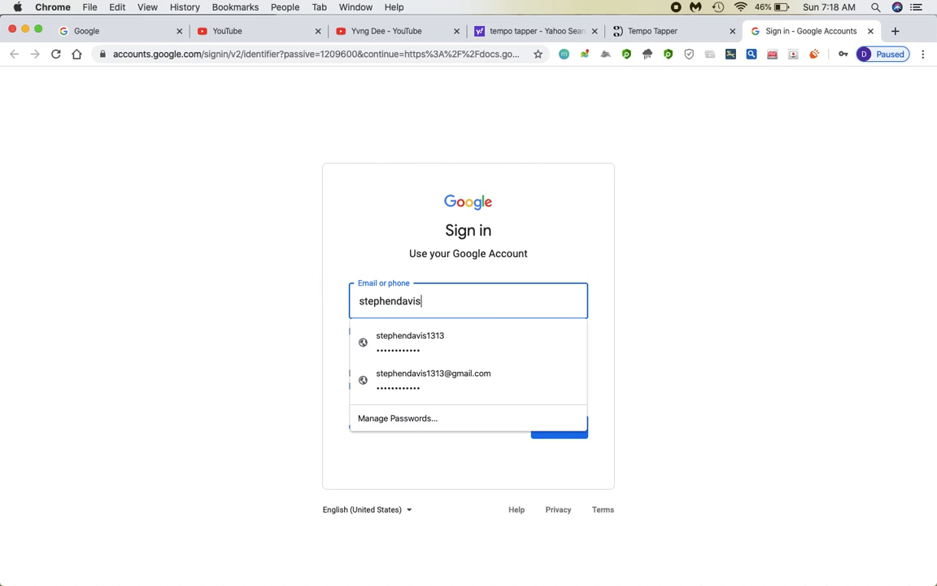
key(Down)
key(Down)
key(Return)
key(Return)
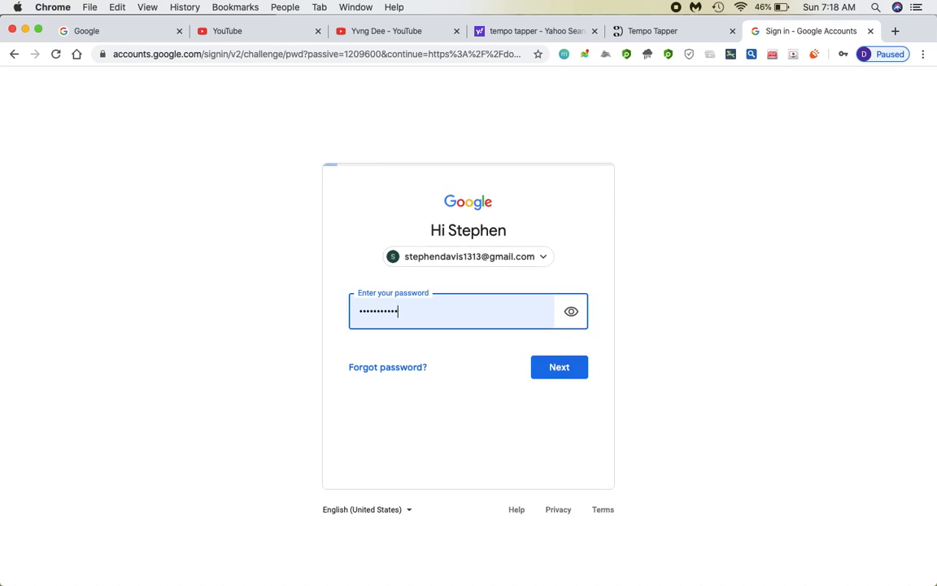
key(Return)
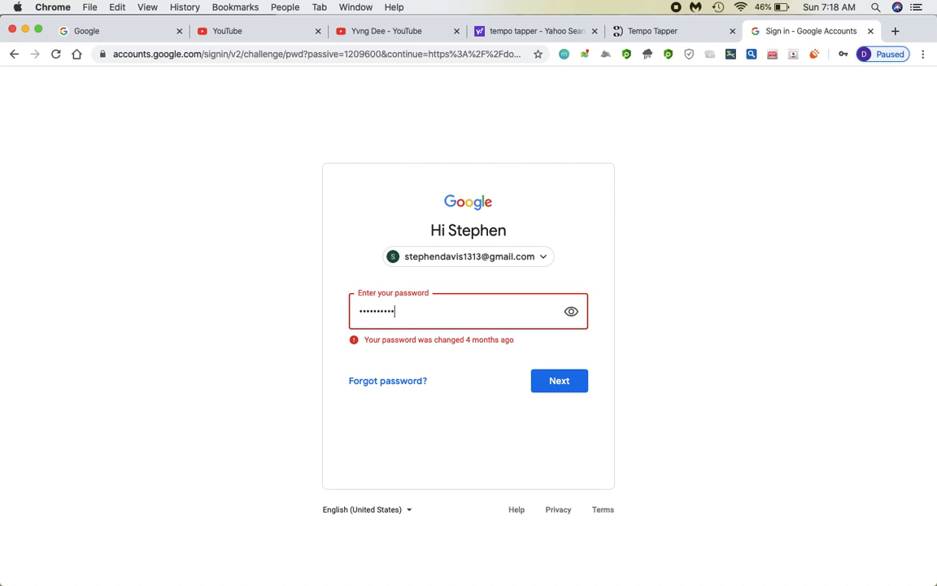
key(Return)
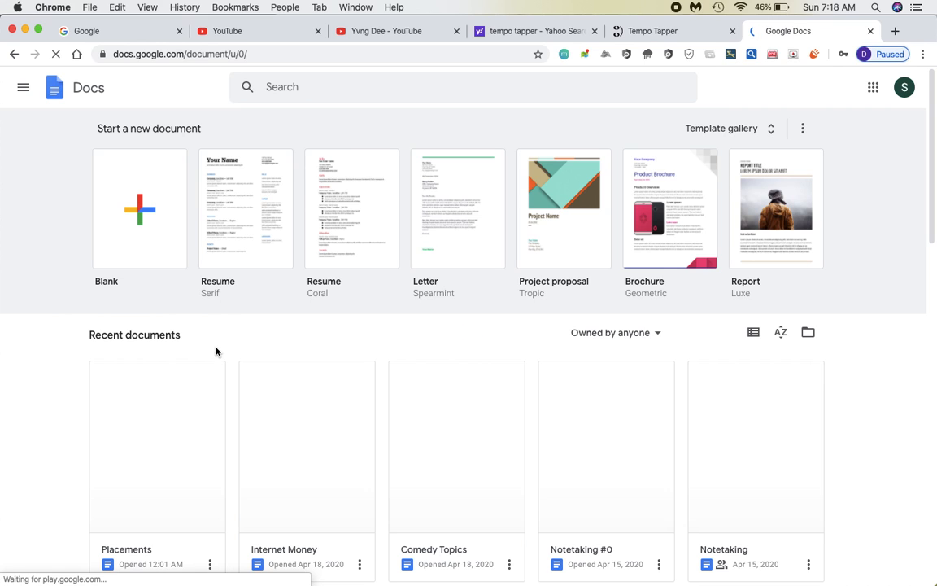
Open the Placements document, scroll through its video-idea lists, then minimize Chrome.
click(221, 362)
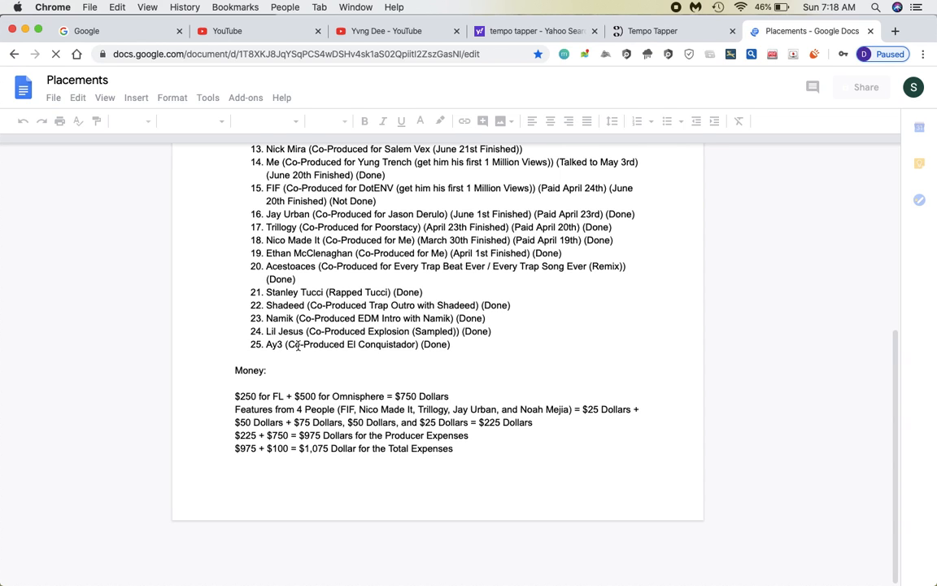
scroll(249, 342, down, 15)
scroll(297, 345, down, 6)
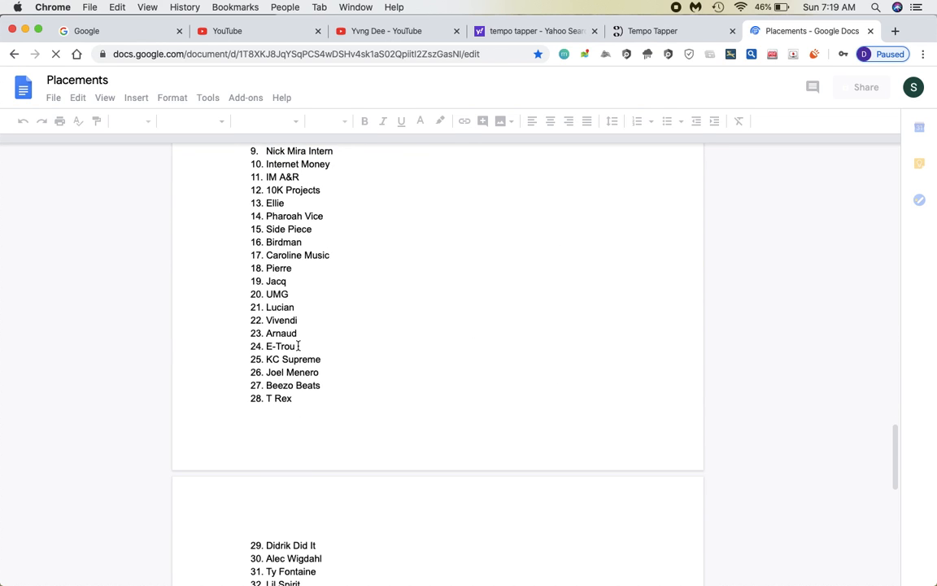
scroll(307, 330, down, 10)
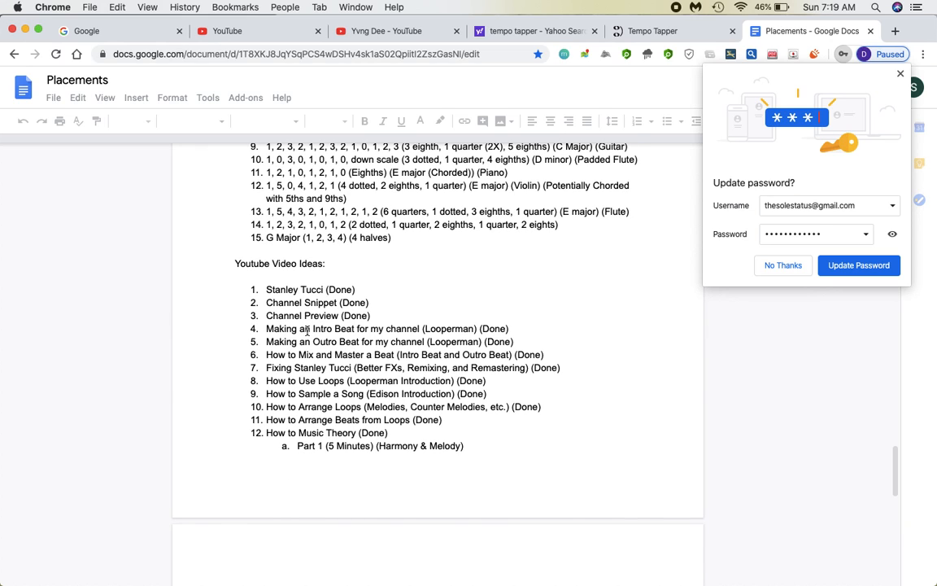
scroll(306, 331, down, 5)
scroll(307, 331, down, 1)
scroll(307, 330, up, 2)
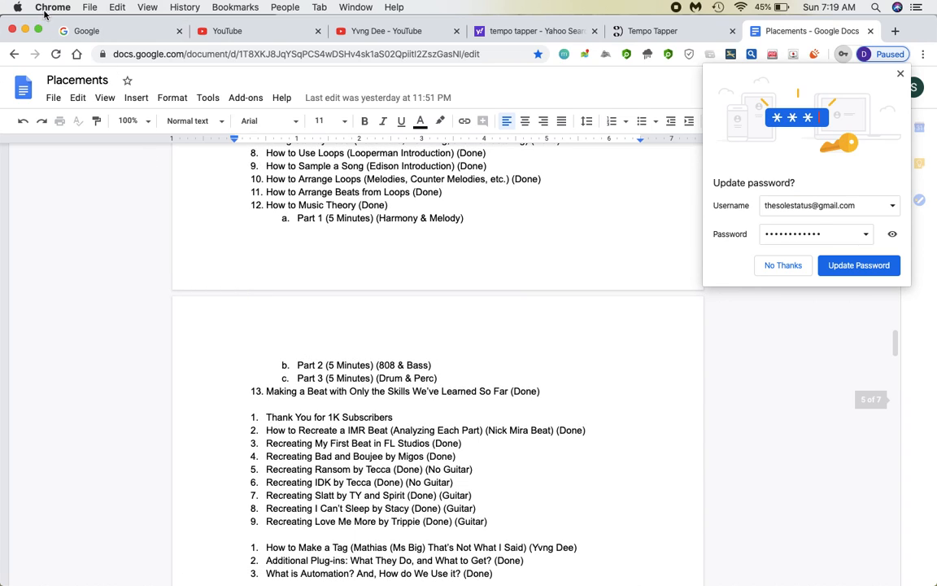
click(27, 31)
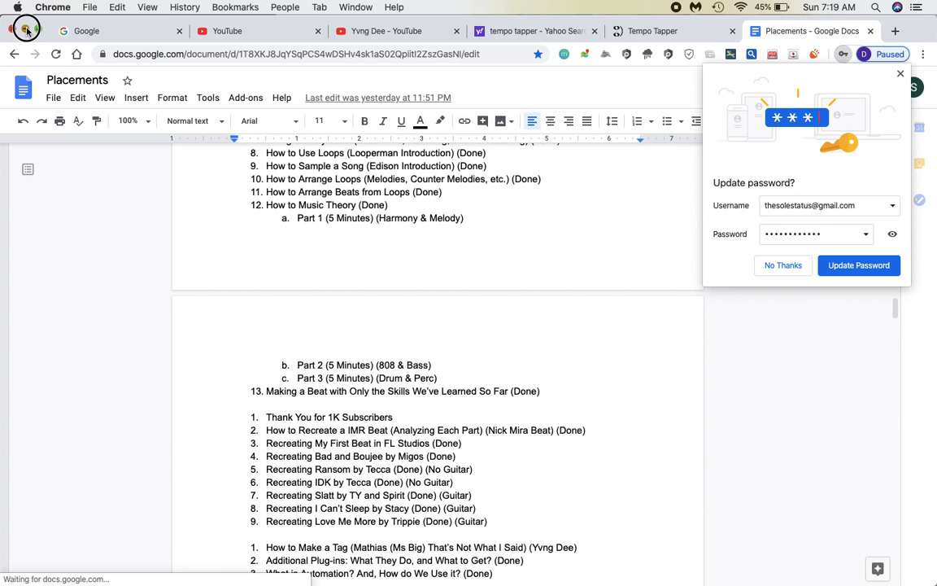
click(27, 31)
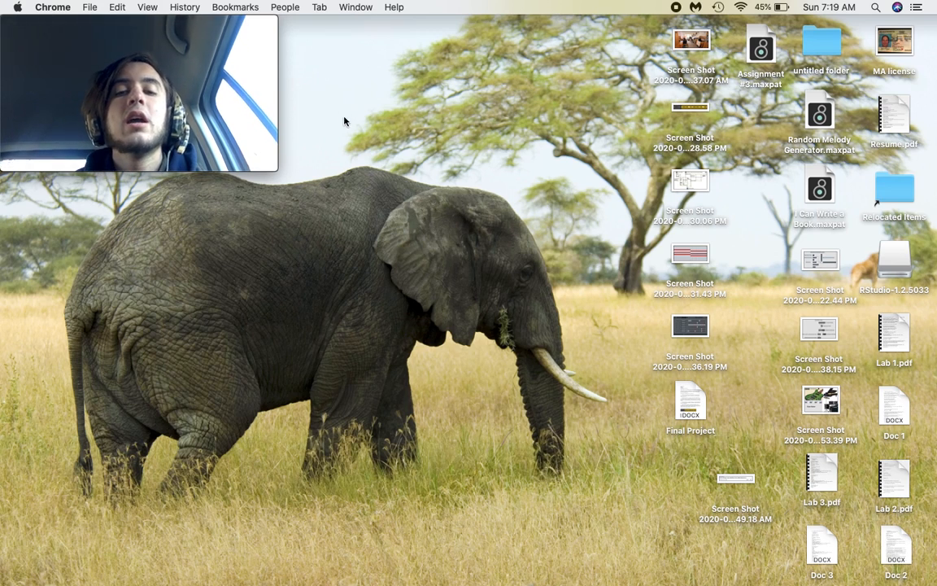
Launch Music from the Dock, showing its Recently Added library.
mouse_move(423, 579)
click(384, 568)
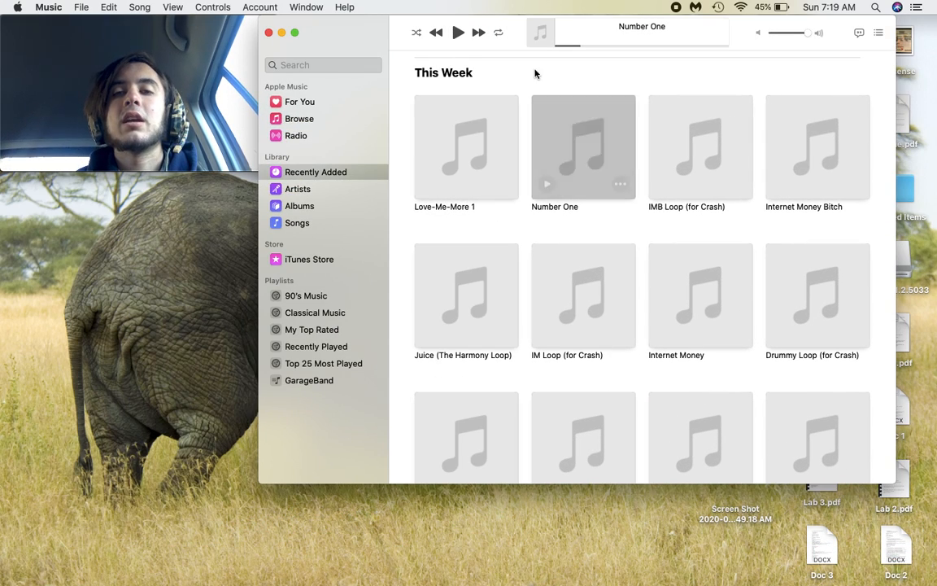
Play Number One from 0:00, pause it, and close the Music window.
drag(579, 44, 462, 44)
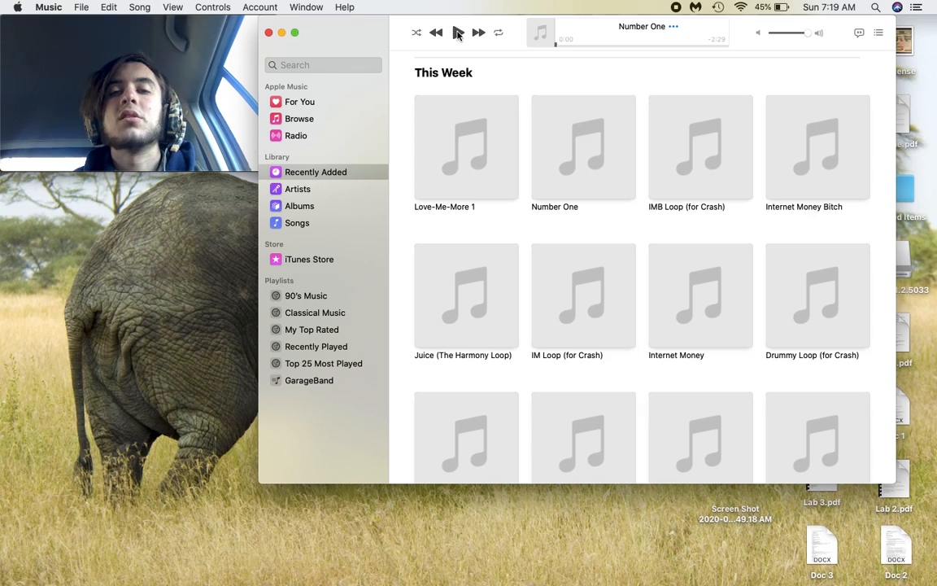
click(458, 33)
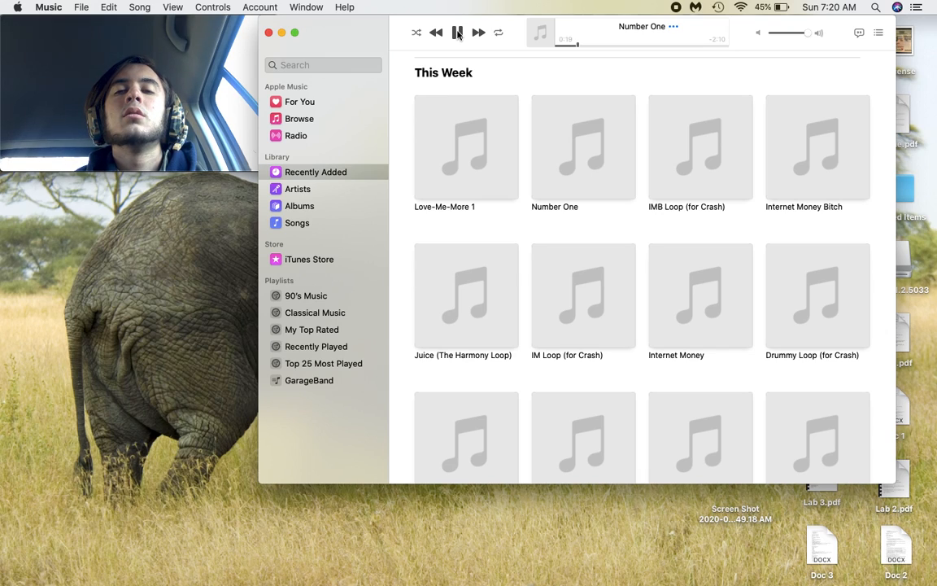
click(457, 33)
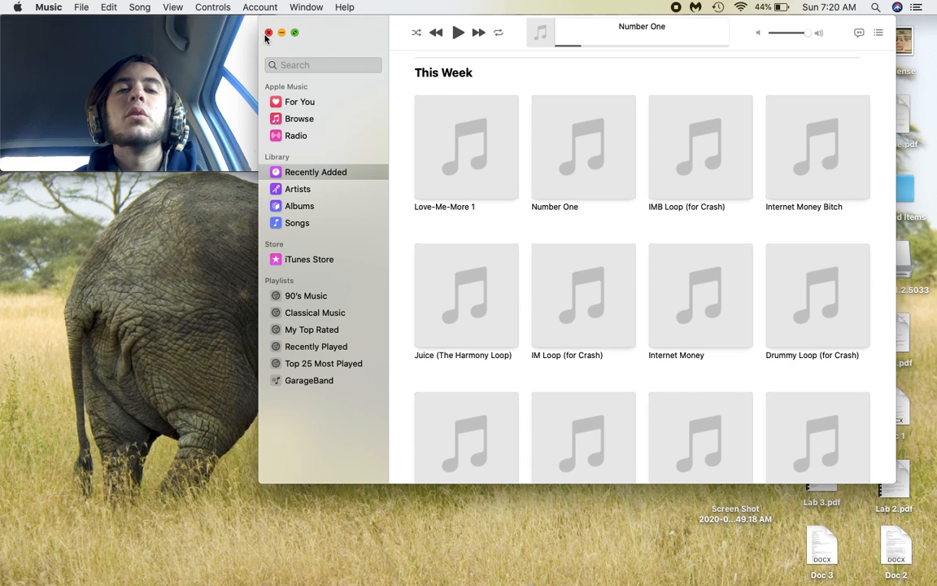
click(267, 34)
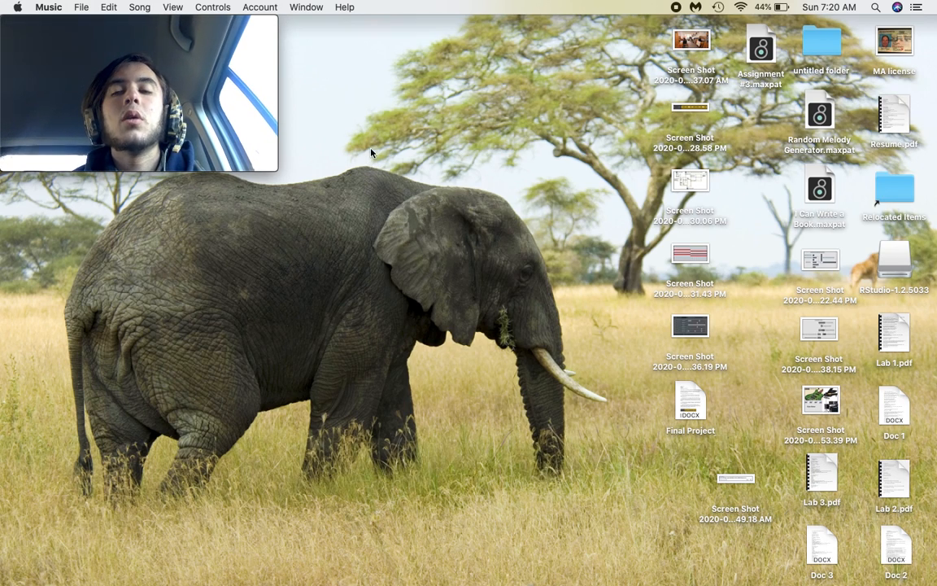
Launch FL Studio with the beat project, then bring Chrome back to the front.
mouse_move(655, 579)
click(696, 564)
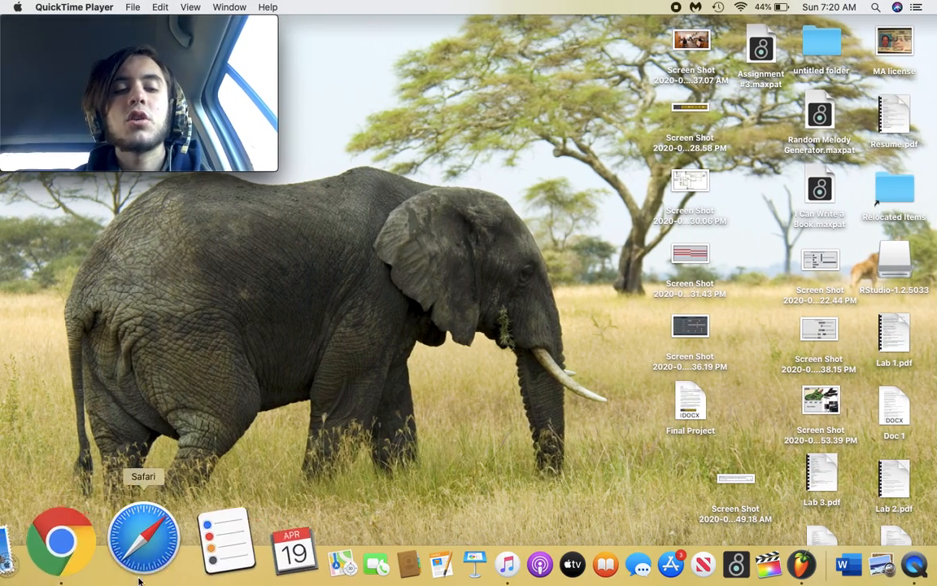
click(101, 560)
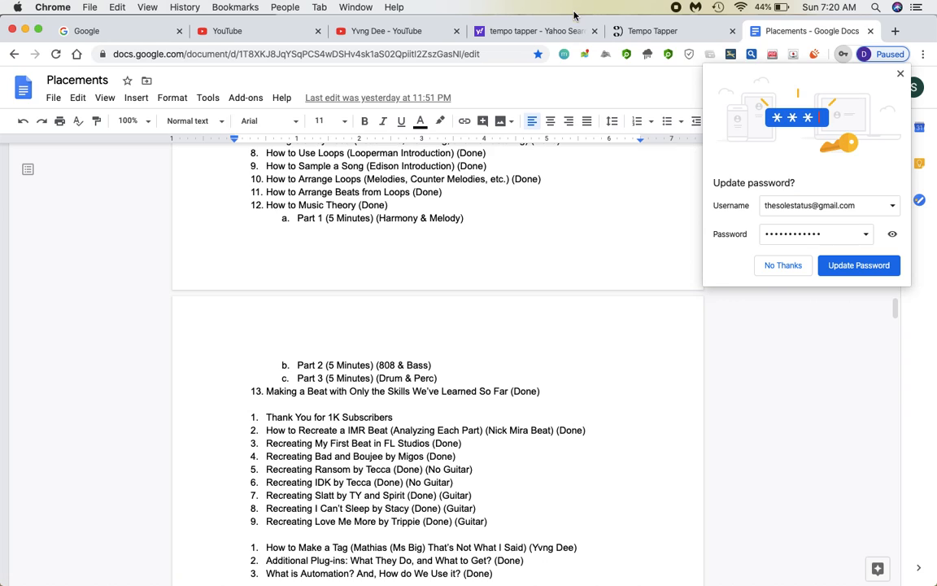
Tap the beat on Tempo Tapper to read 95 bpm, then minimize Chrome.
click(626, 34)
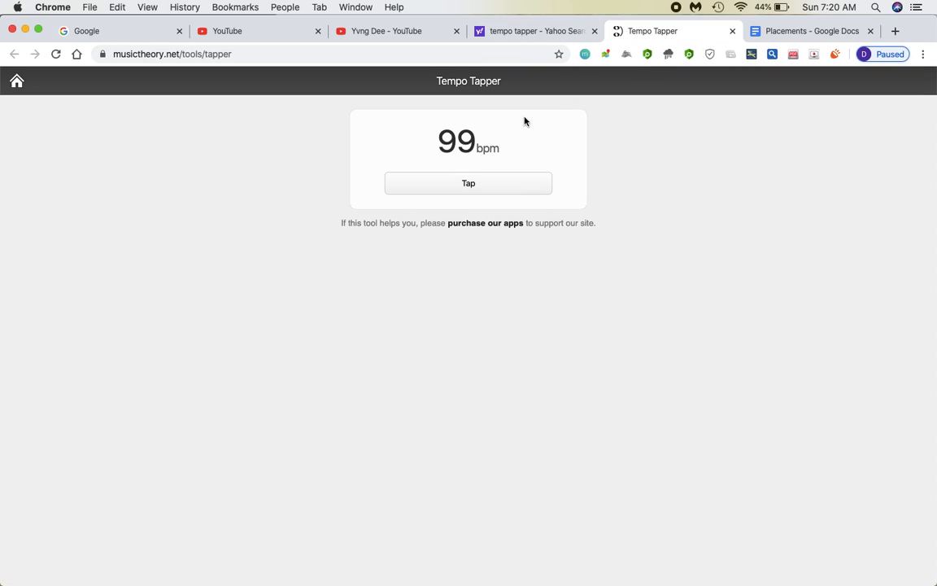
click(458, 183)
click(459, 183)
click(755, 34)
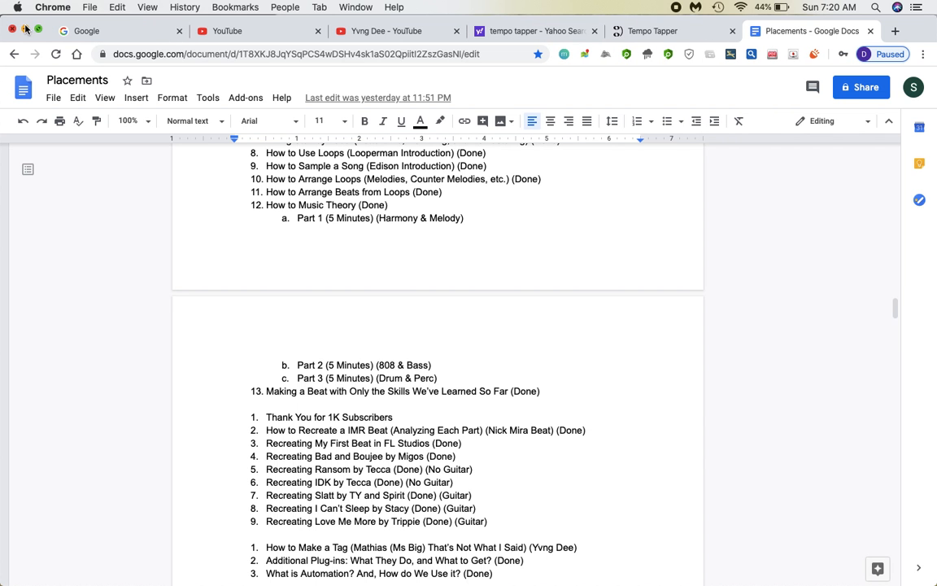
click(636, 26)
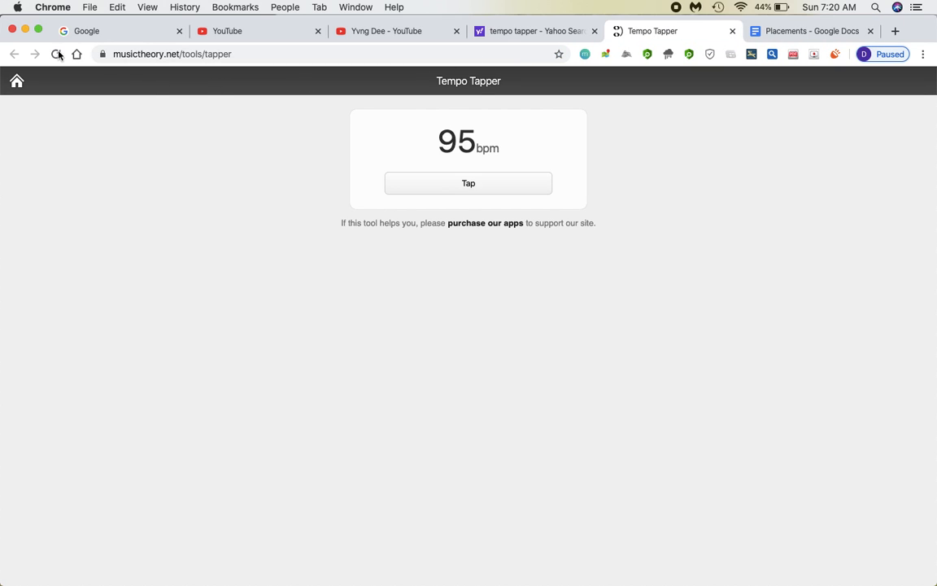
click(26, 29)
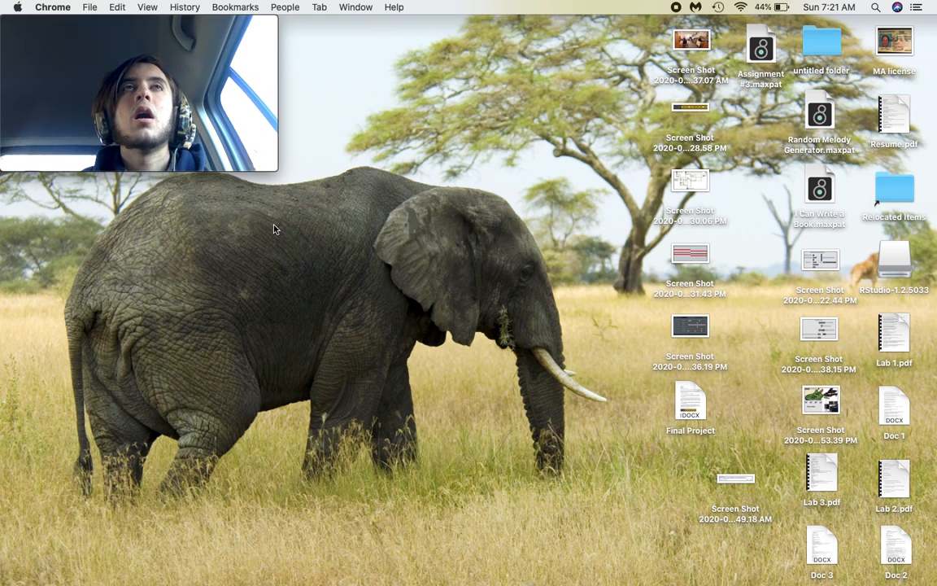
Peek at the full-screen FL Studio space, return to the desktop, and reopen Music.
key(ctrl+Right)
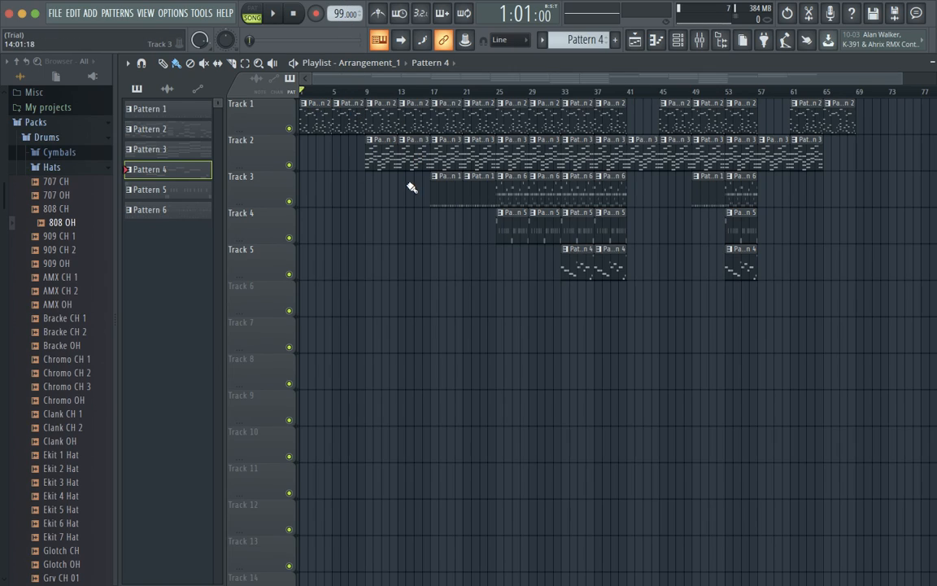
key(ctrl+Left)
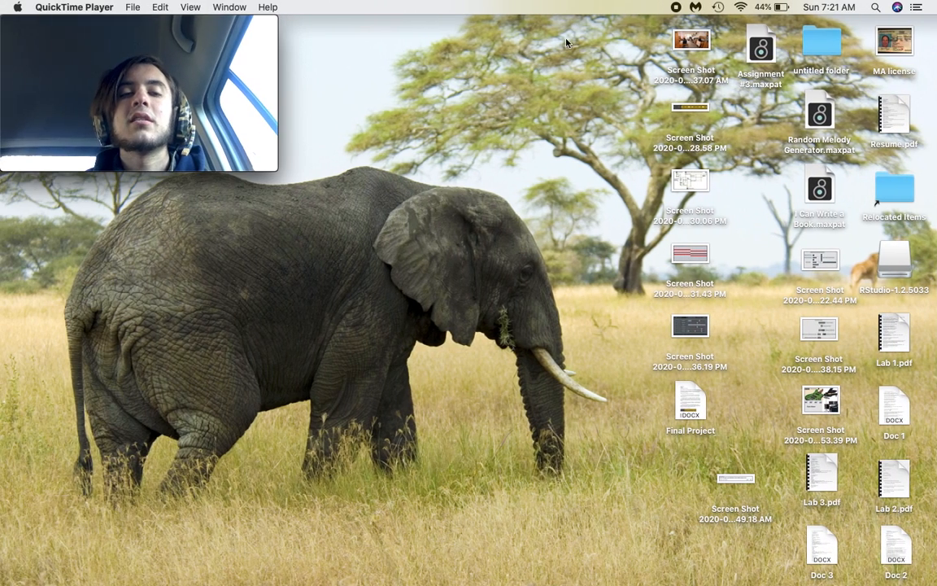
click(415, 575)
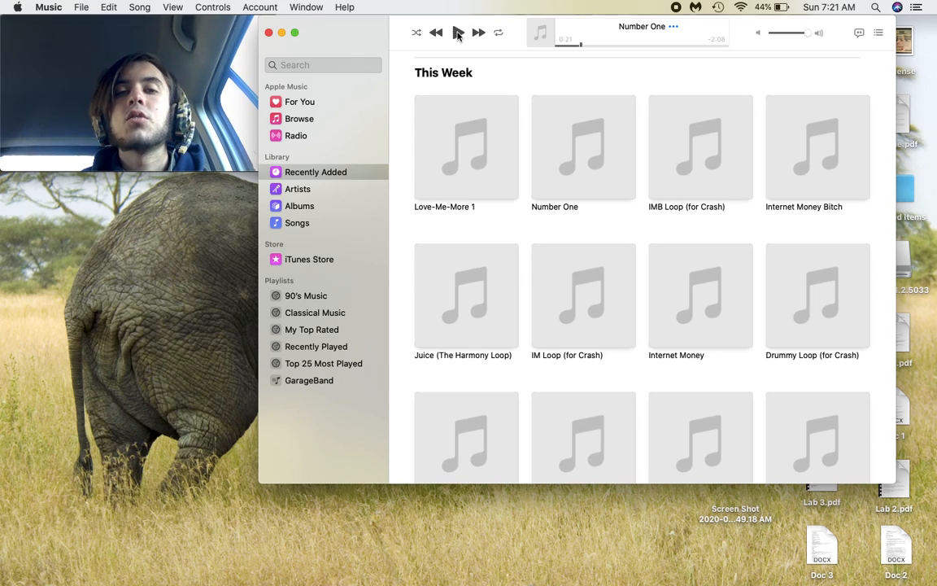
Play Number One briefly, pause it, and minimize the Music window.
click(458, 33)
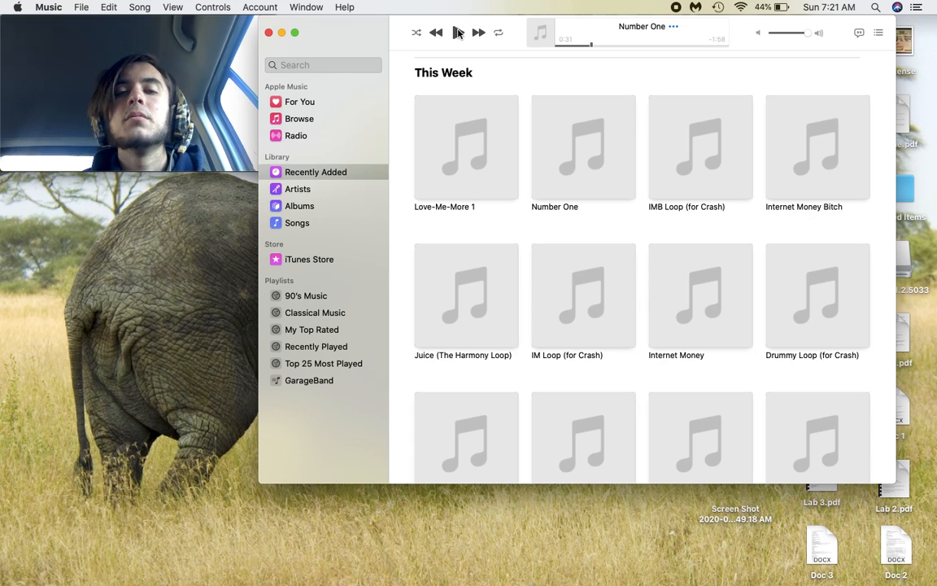
click(458, 32)
click(282, 33)
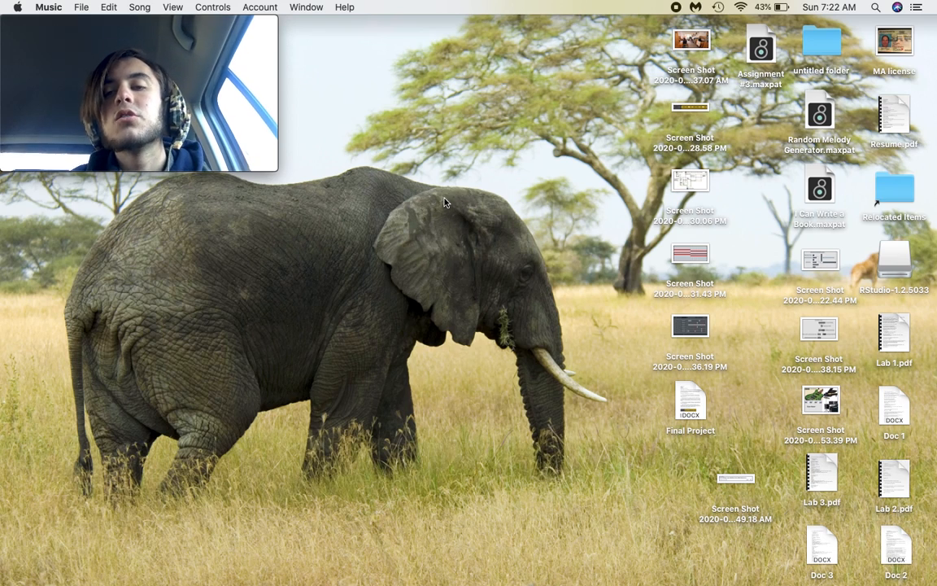
Switch to the FL Studio space and open the Channel rack.
key(ctrl+Right)
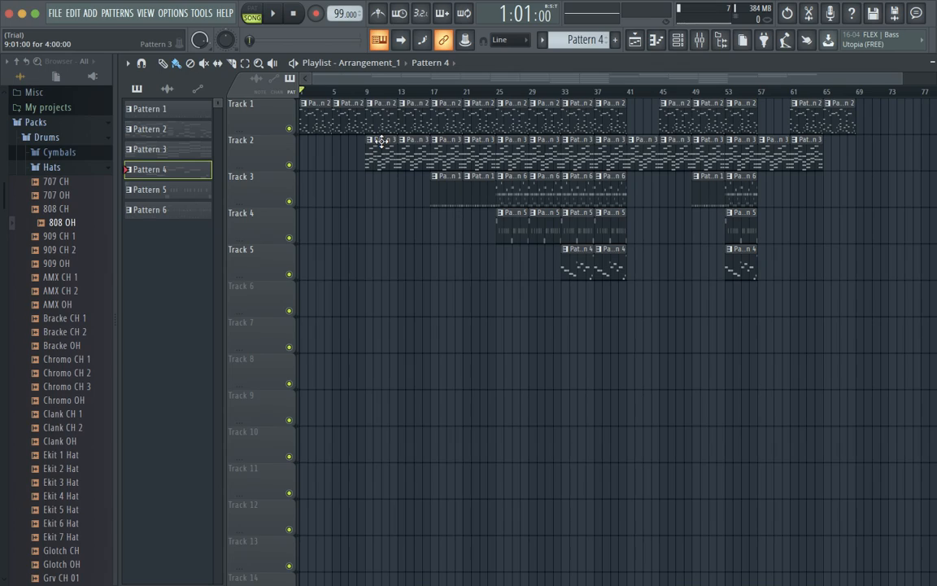
click(679, 41)
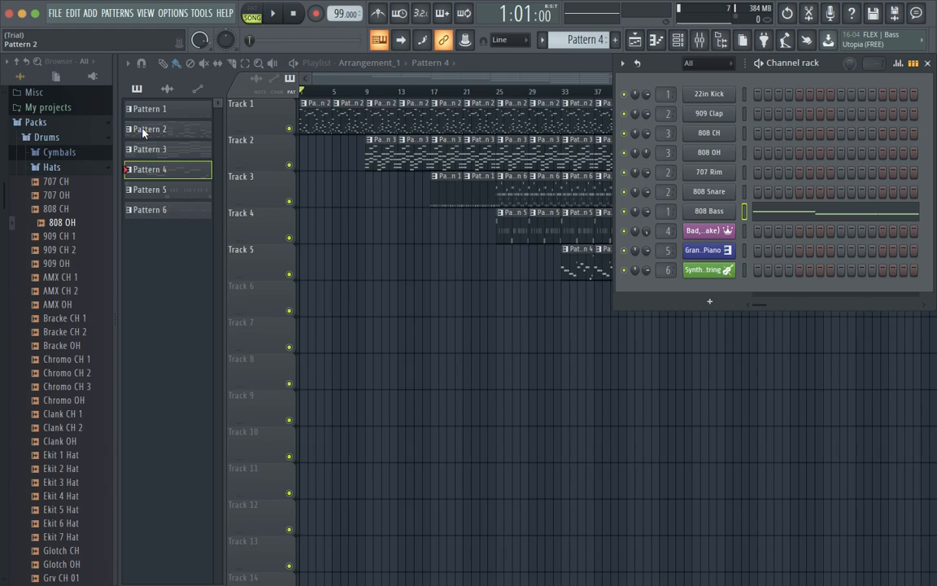
scroll(72, 153, up, 3)
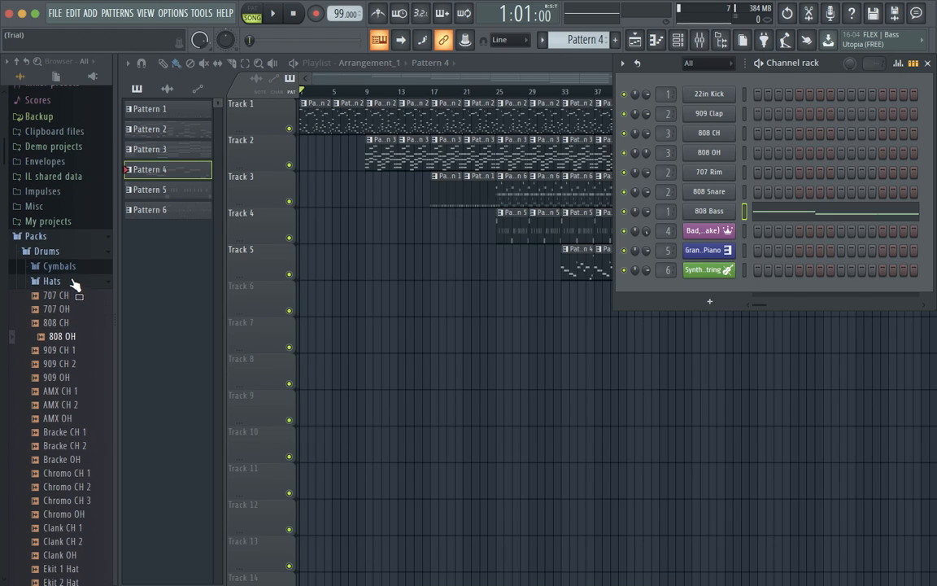
Collapse the Hats, Drums and Packs folders and expand Plugin database in the browser.
click(96, 284)
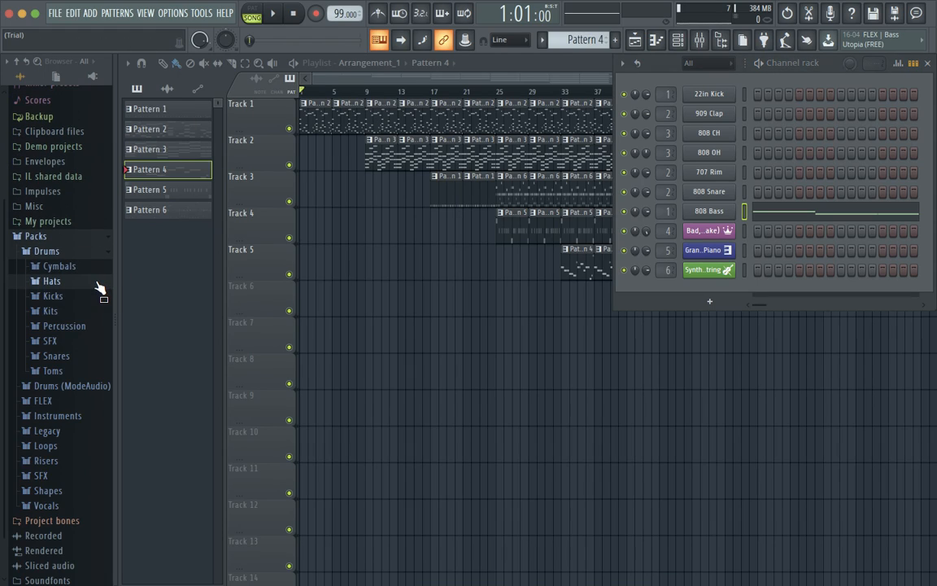
click(57, 252)
click(54, 326)
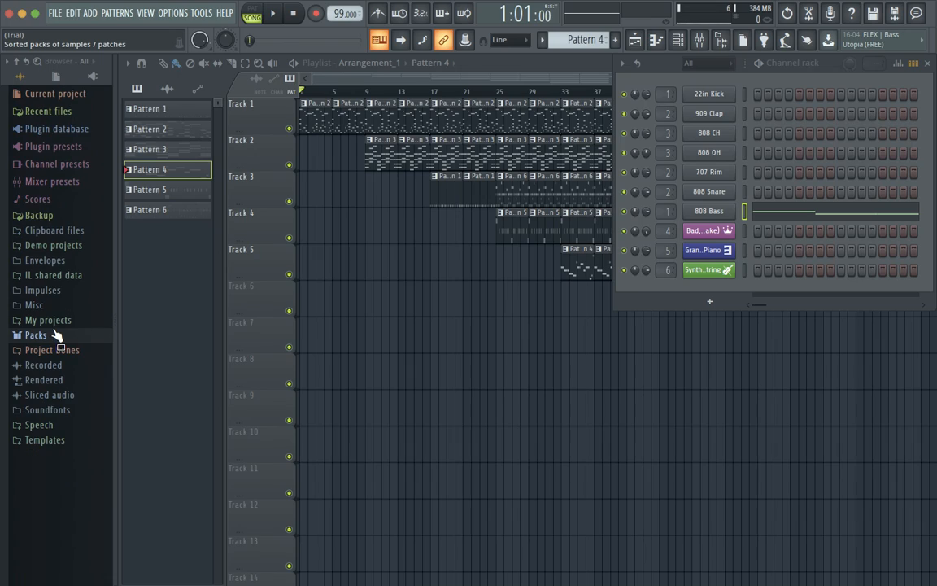
click(73, 148)
click(49, 177)
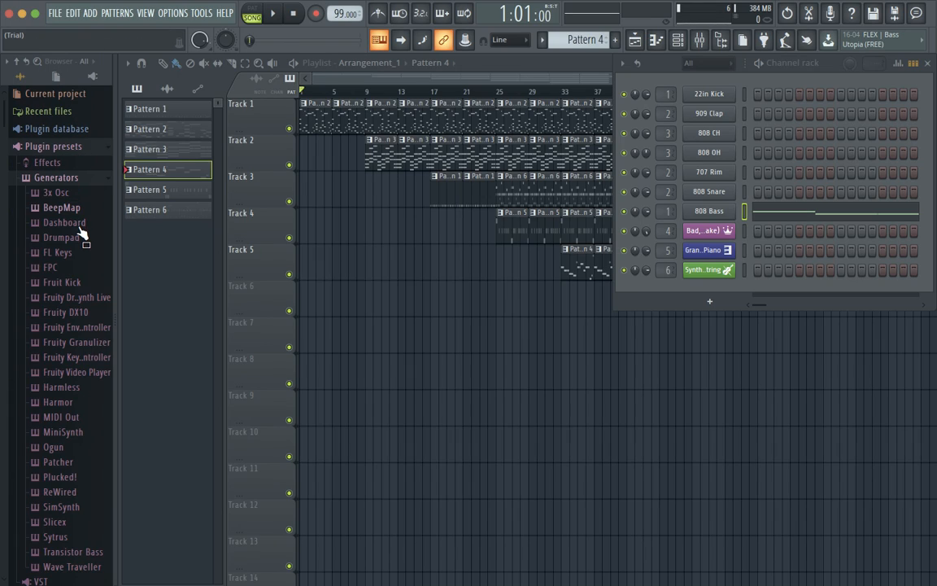
click(63, 179)
click(69, 148)
click(65, 130)
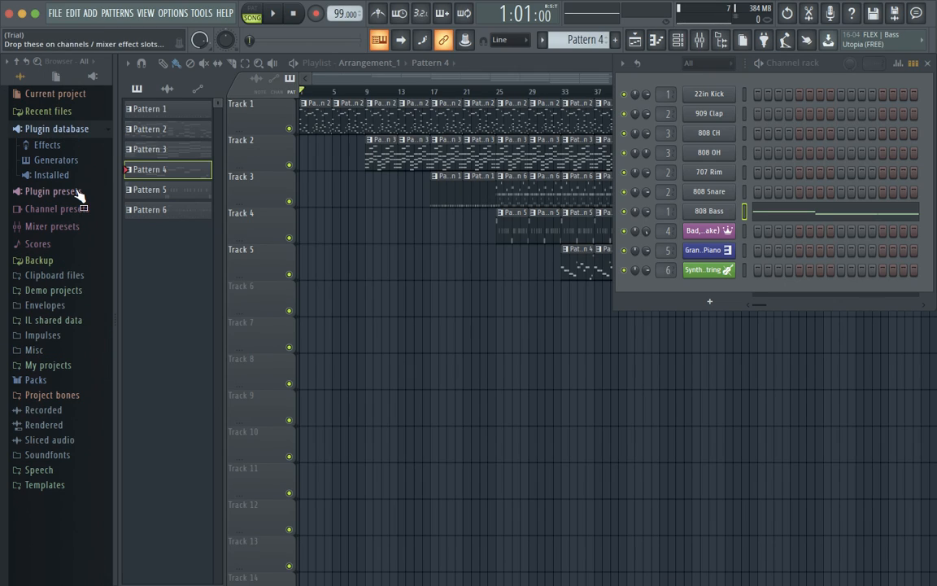
Add Sytrus from Plugin database > Generators > Synth classic as a new channel.
click(57, 160)
scroll(49, 224, down, 1)
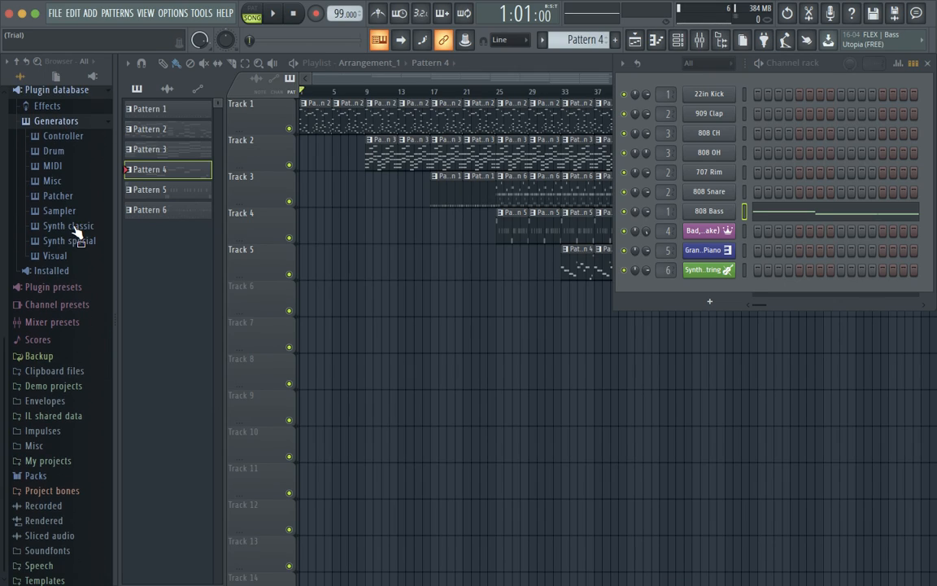
click(63, 222)
scroll(49, 289, down, 7)
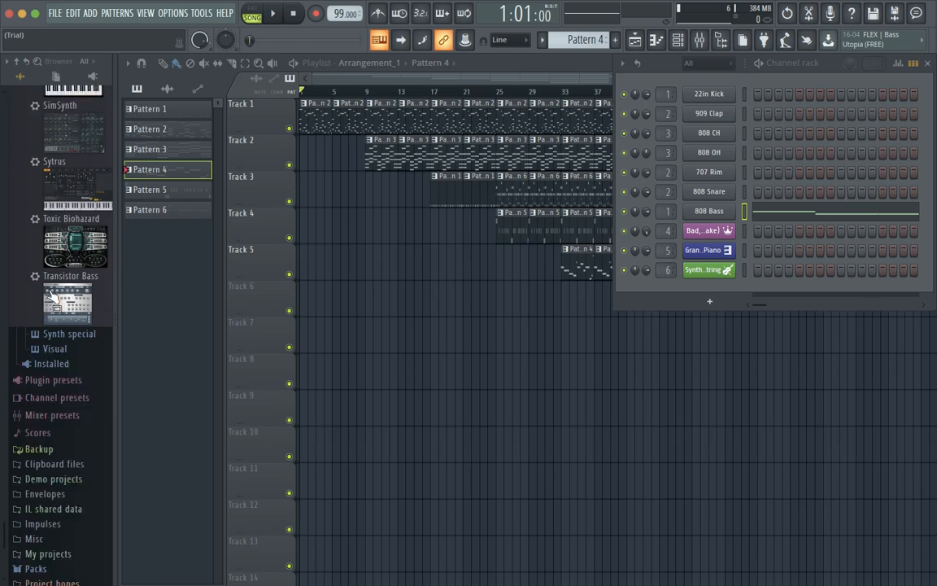
scroll(48, 288, up, 2)
drag(54, 288, 708, 293)
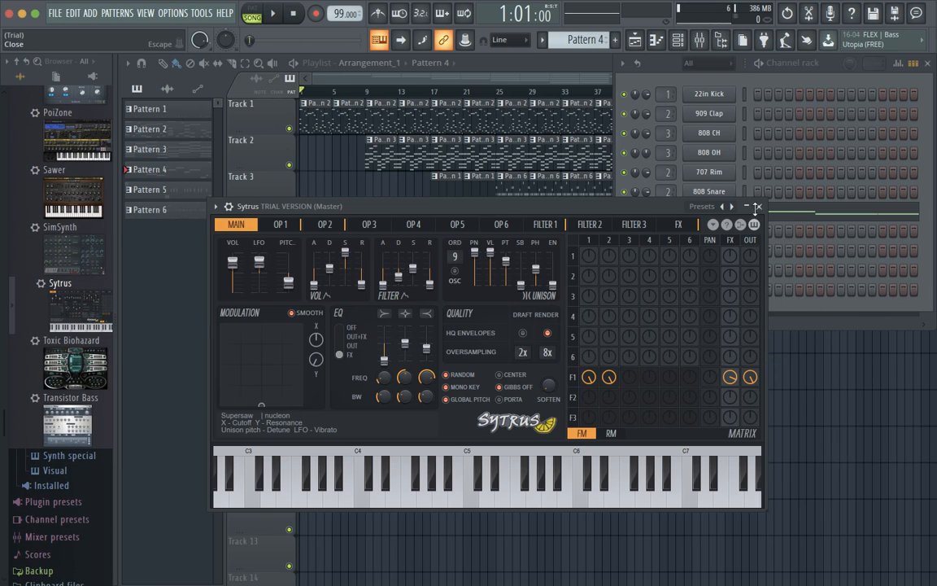
Load the Sytrus Basic preset and audition C4, raising the system volume.
click(707, 206)
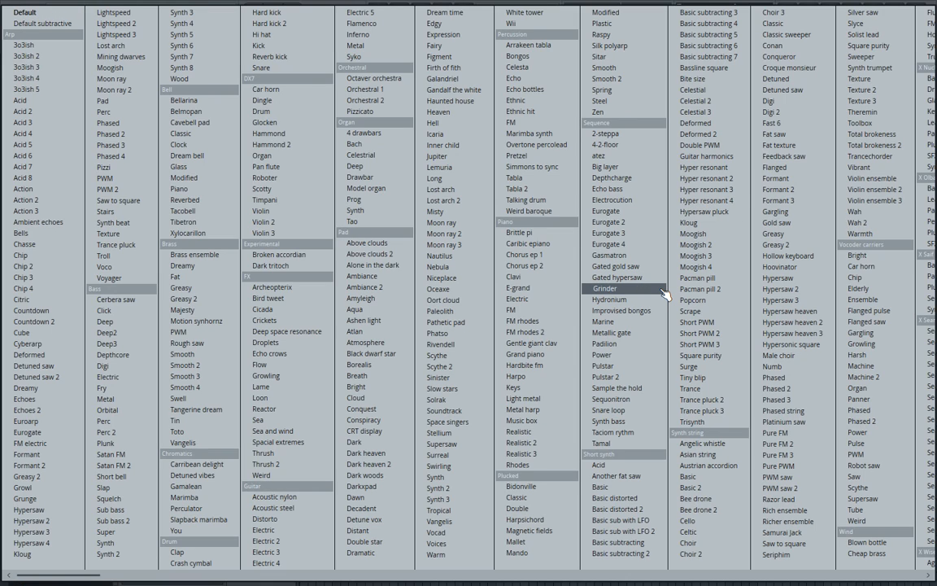
click(732, 483)
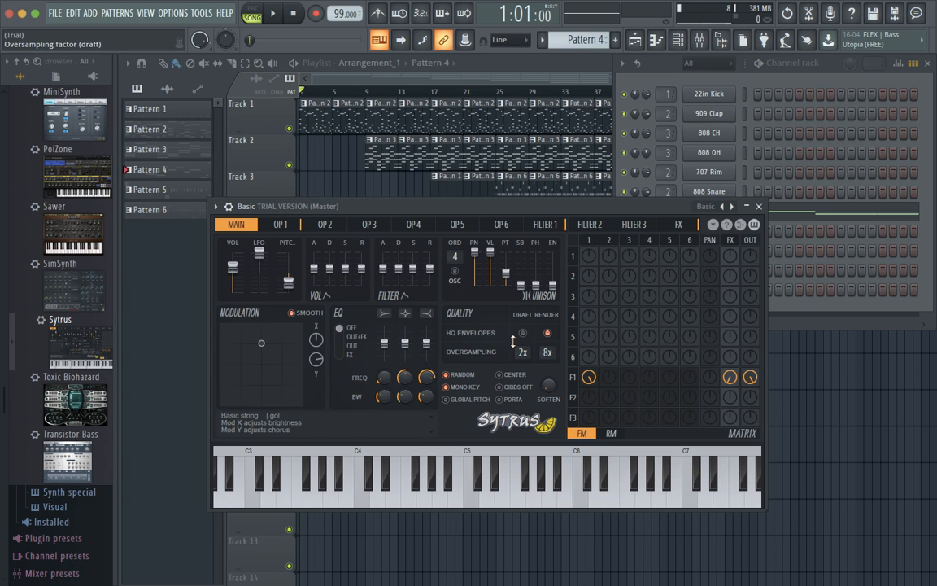
click(363, 502)
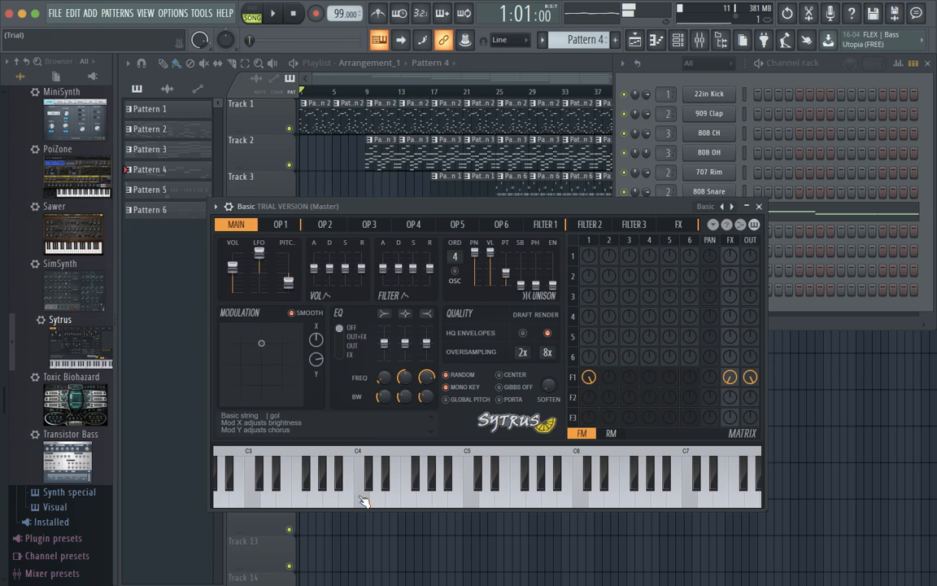
click(363, 502)
click(362, 502)
key(XF86AudioRaiseVolume)
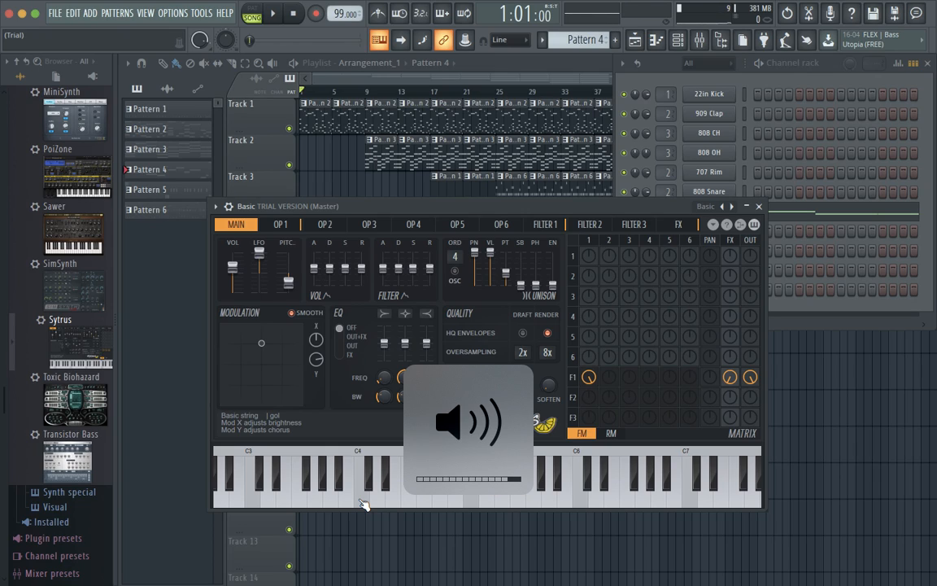
click(363, 502)
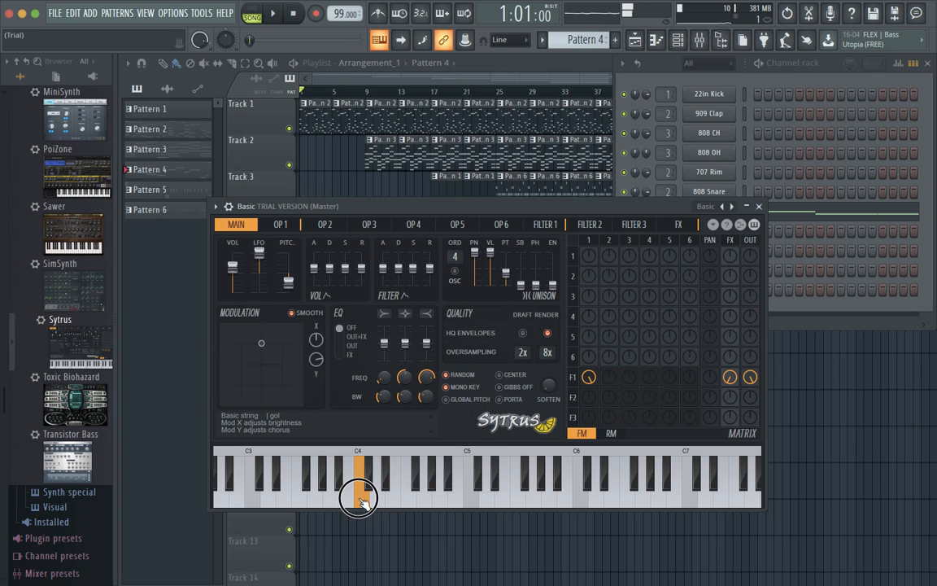
Close Sytrus, delete the Basic channel, and make Pattern 3 current.
click(758, 207)
right_click(714, 292)
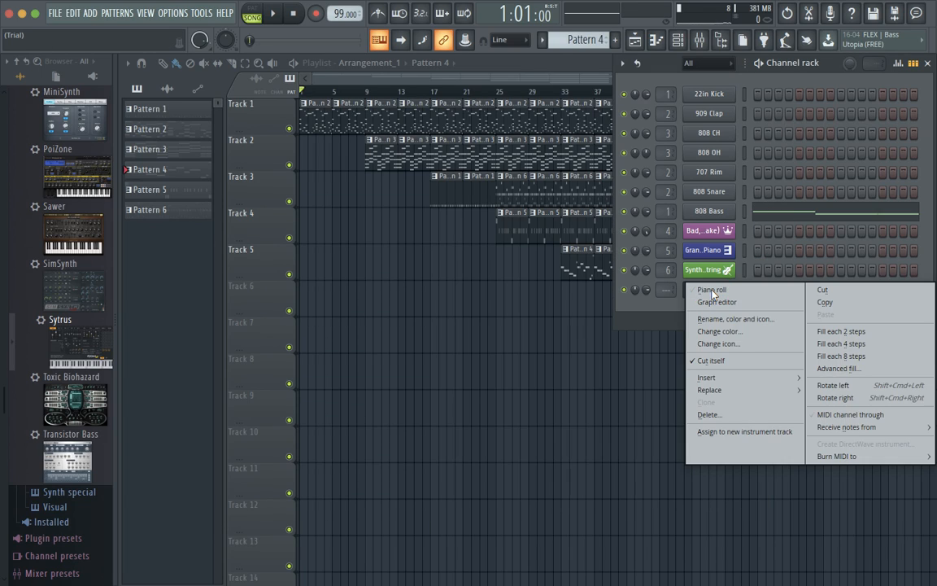
click(742, 415)
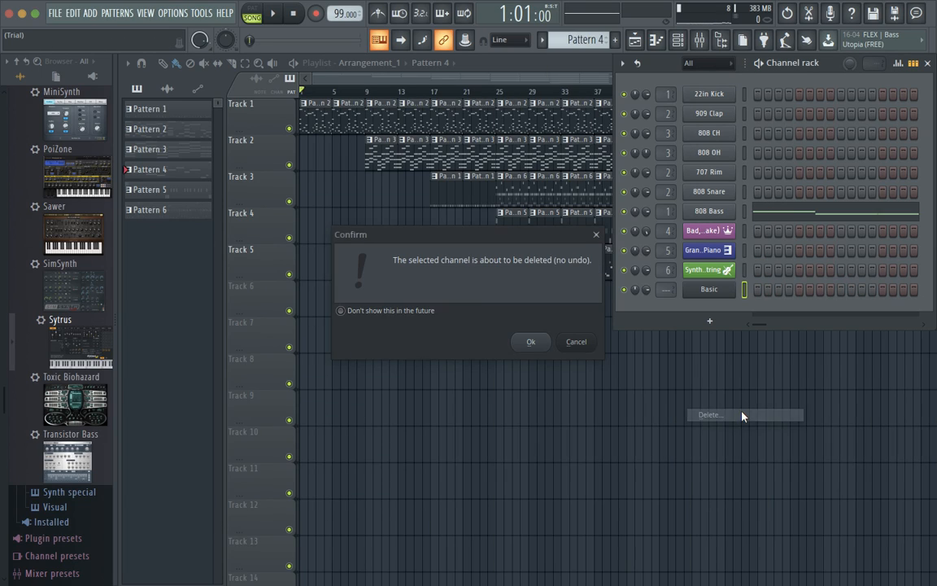
click(531, 341)
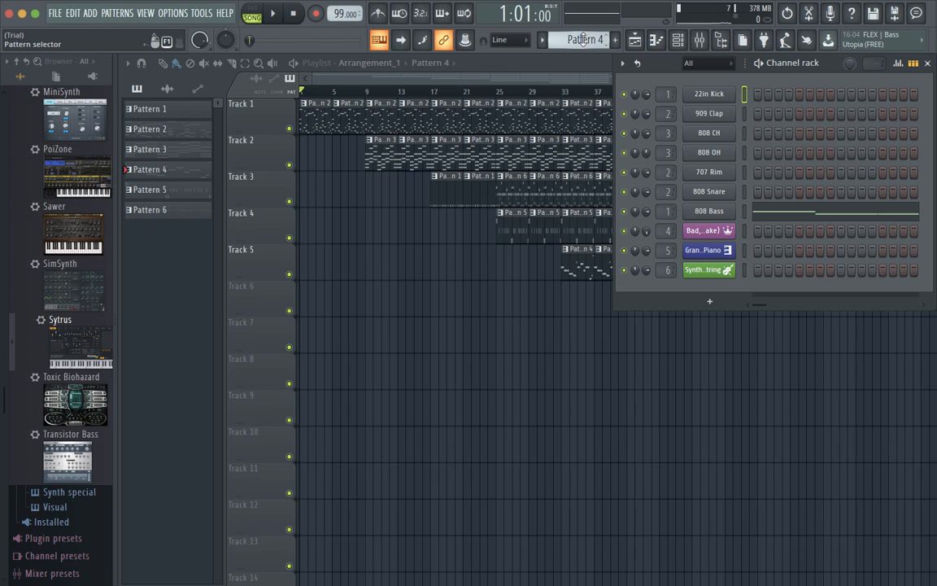
scroll(582, 39, up, 1)
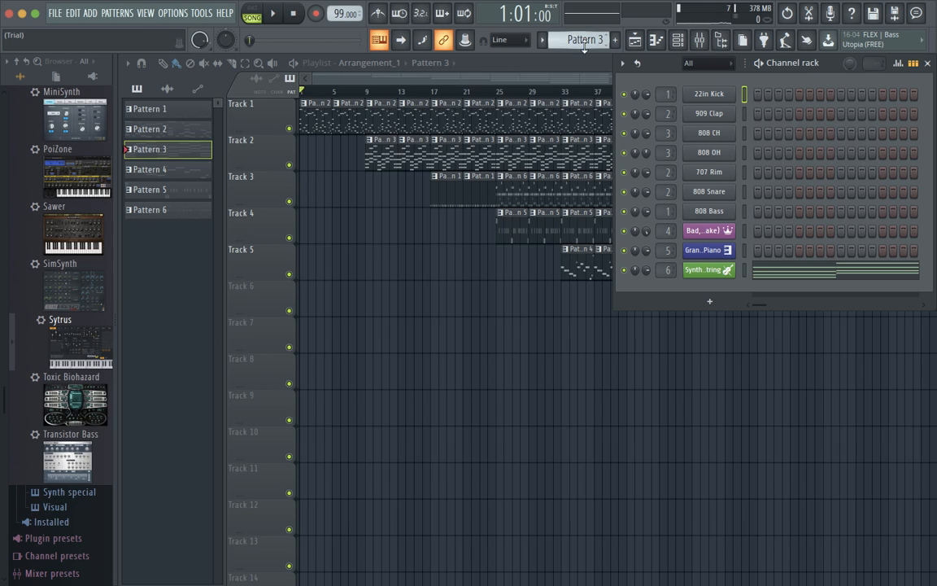
Open the Synth String piano roll and raise the bar 3–5 notes by one octave.
click(793, 274)
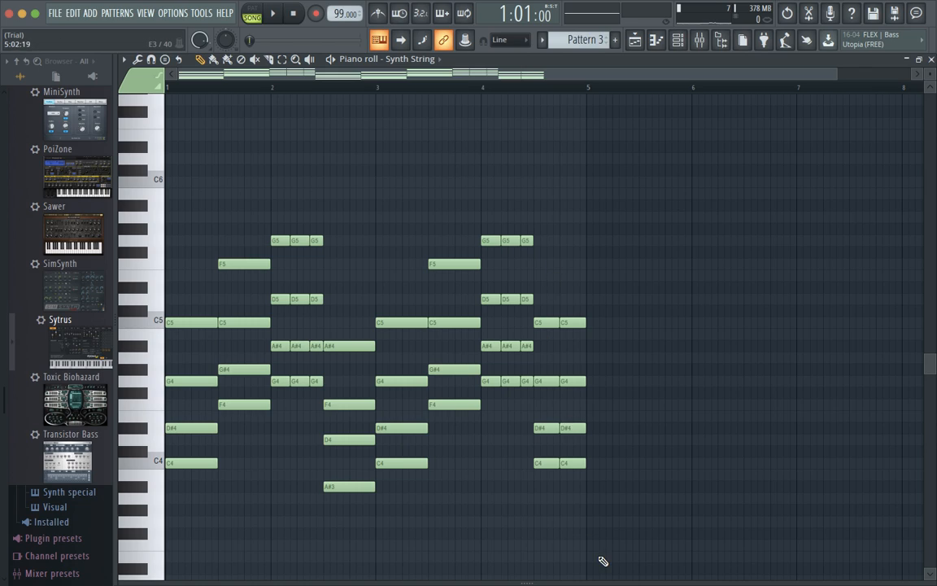
drag(577, 486, 396, 196)
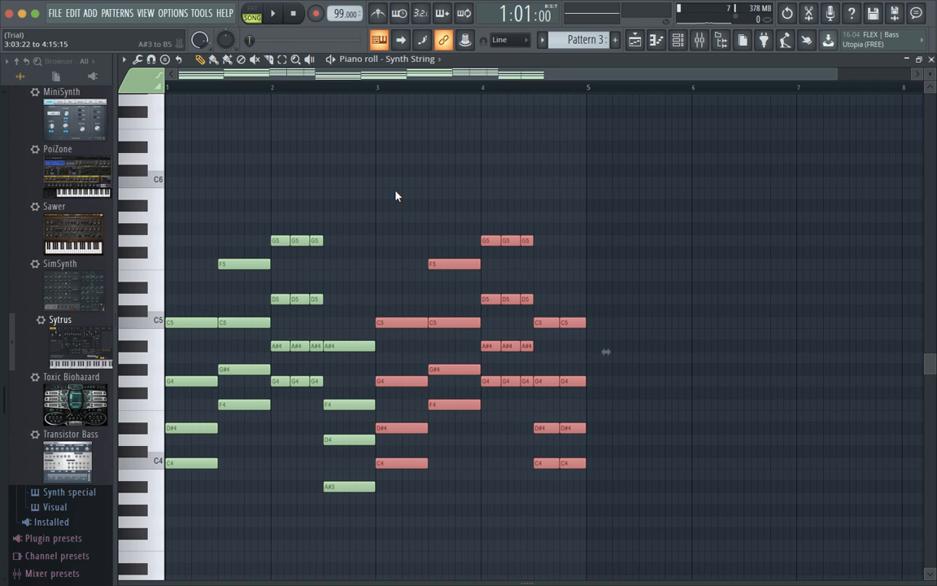
key(ctrl+Up)
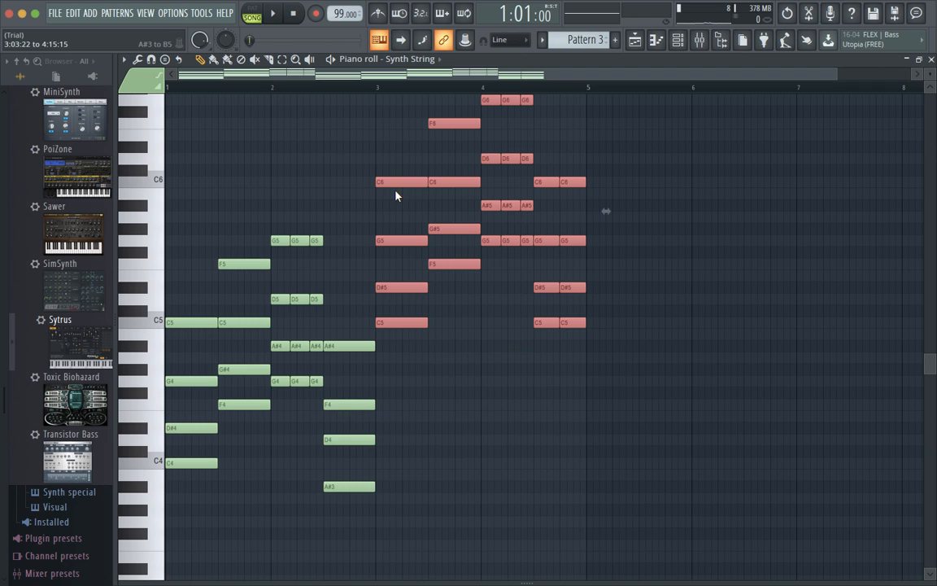
scroll(418, 211, up, 2)
scroll(418, 210, down, 2)
scroll(418, 210, up, 1)
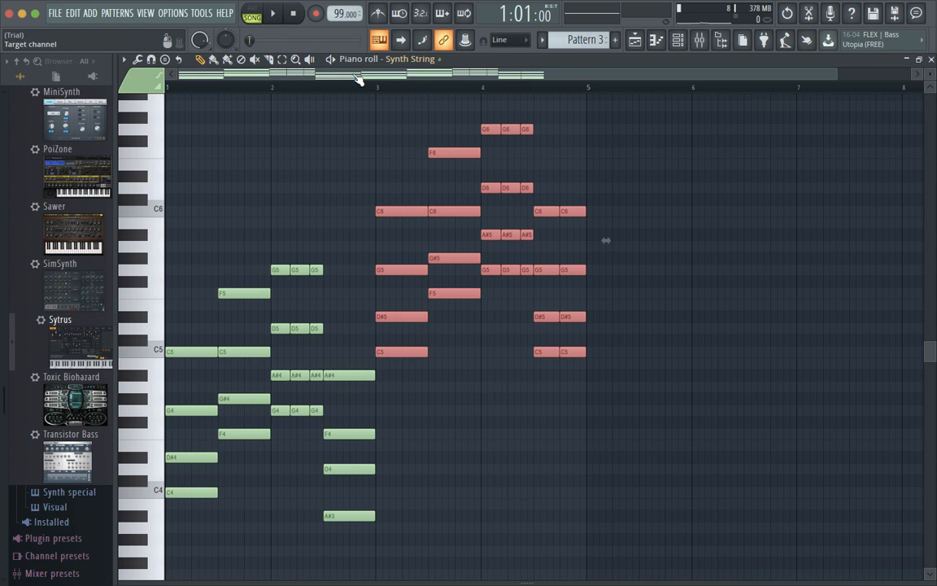
Try a few note selections, deselect all notes, and close the Synth String piano roll.
drag(175, 99, 646, 579)
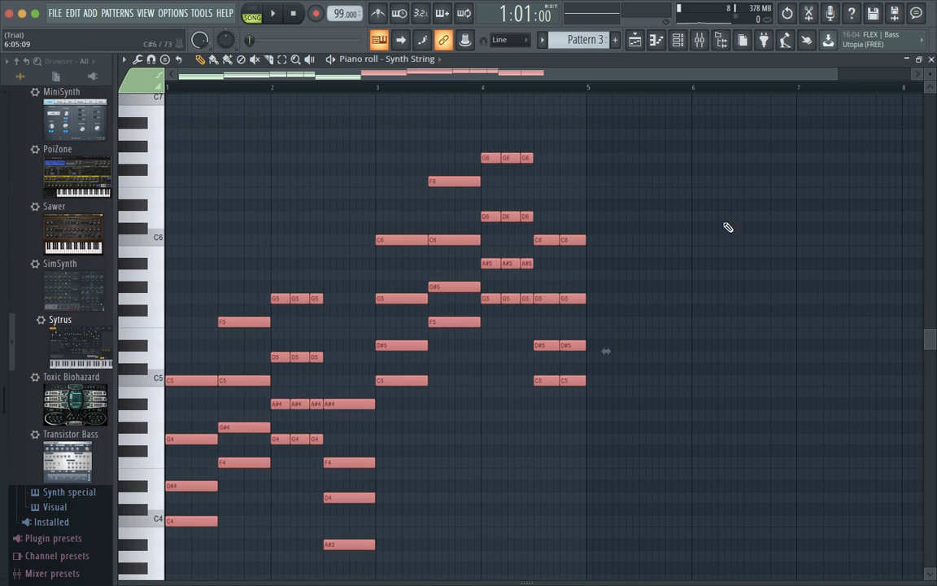
drag(386, 130, 633, 466)
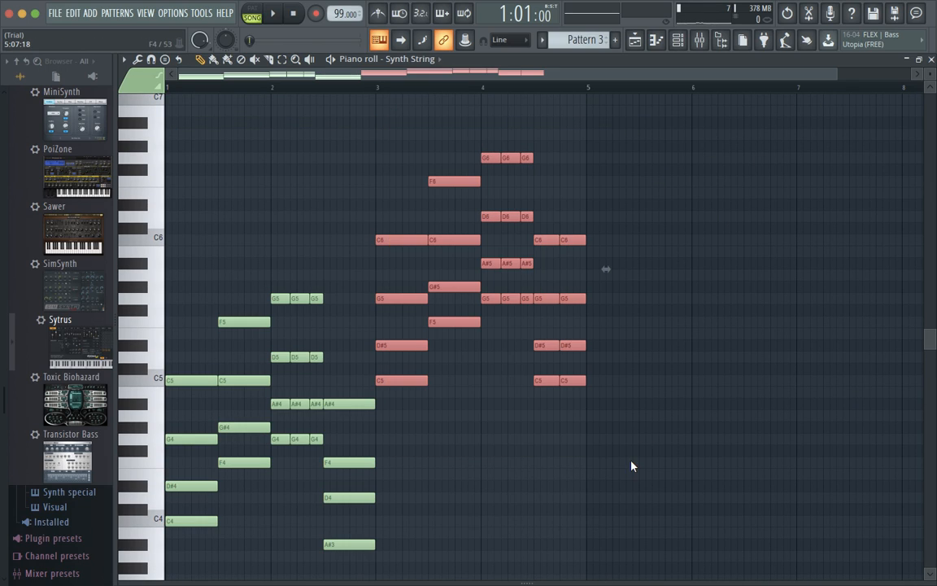
click(590, 379)
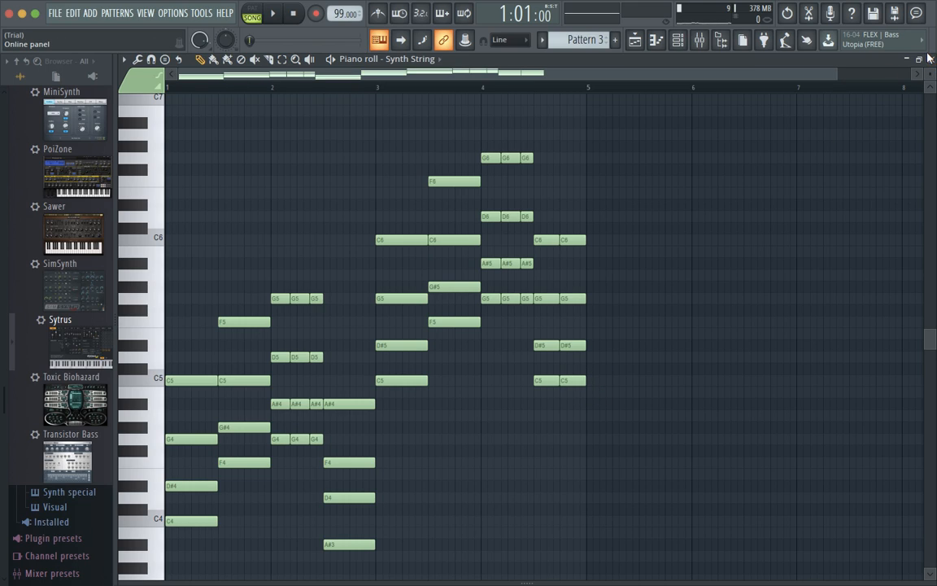
scroll(839, 124, down, 4)
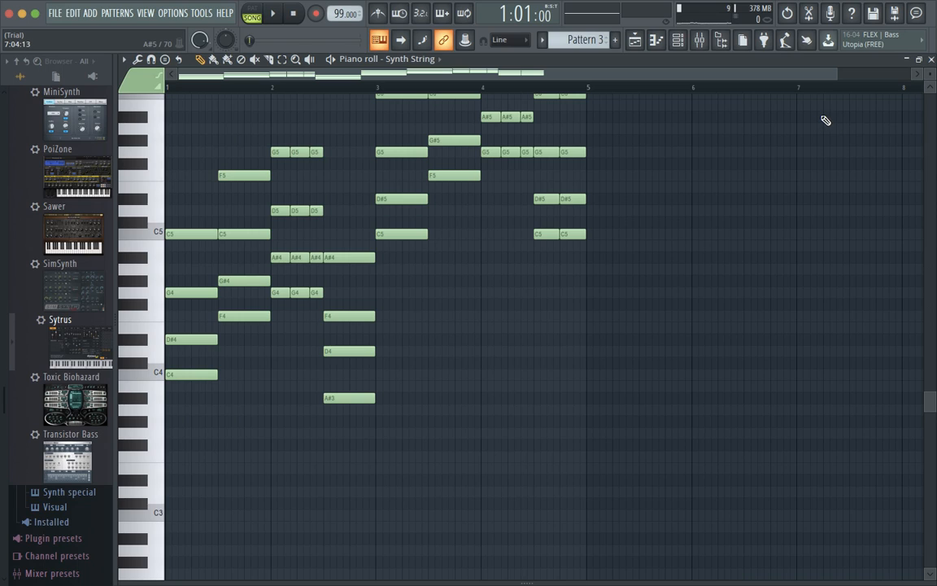
click(931, 60)
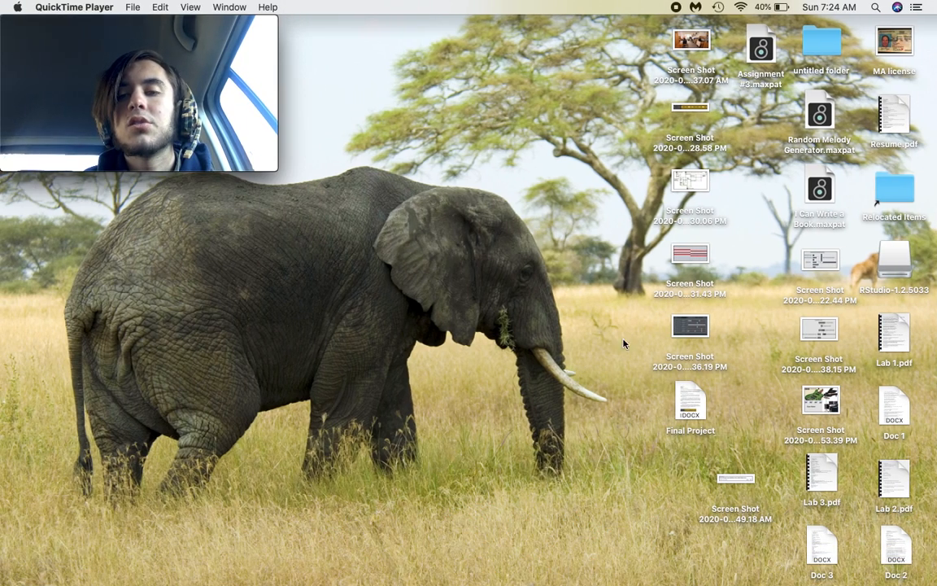
Bring Music back up and play Number One twice from near its start.
click(387, 553)
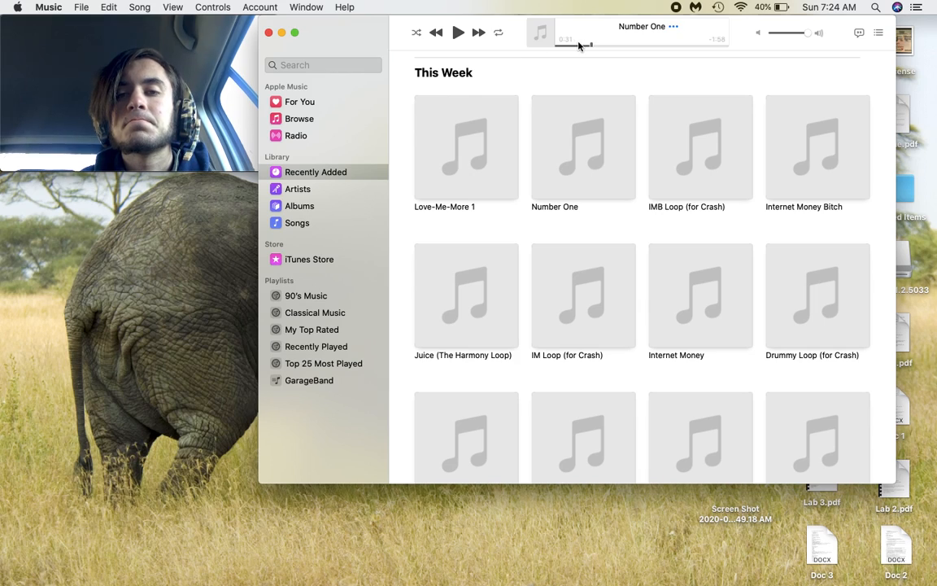
click(561, 46)
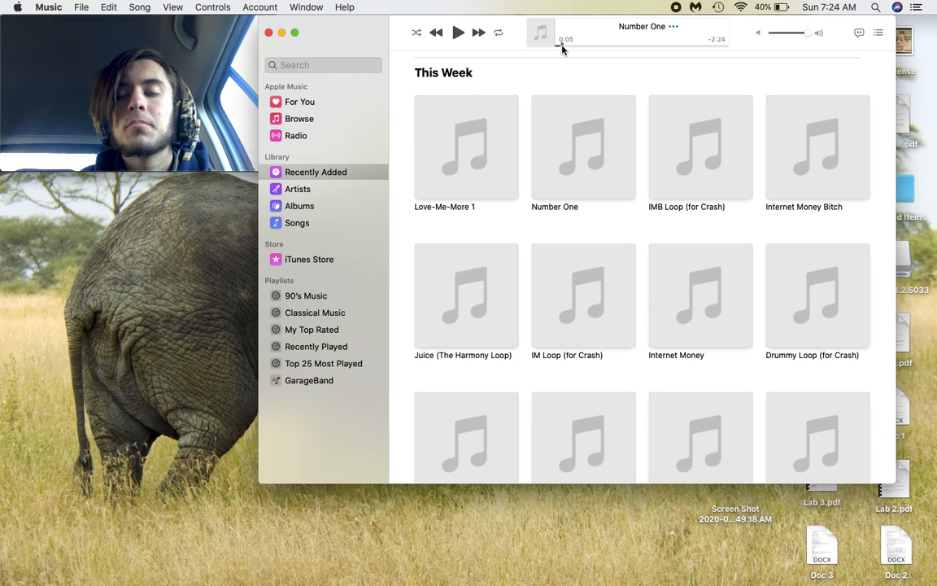
click(459, 32)
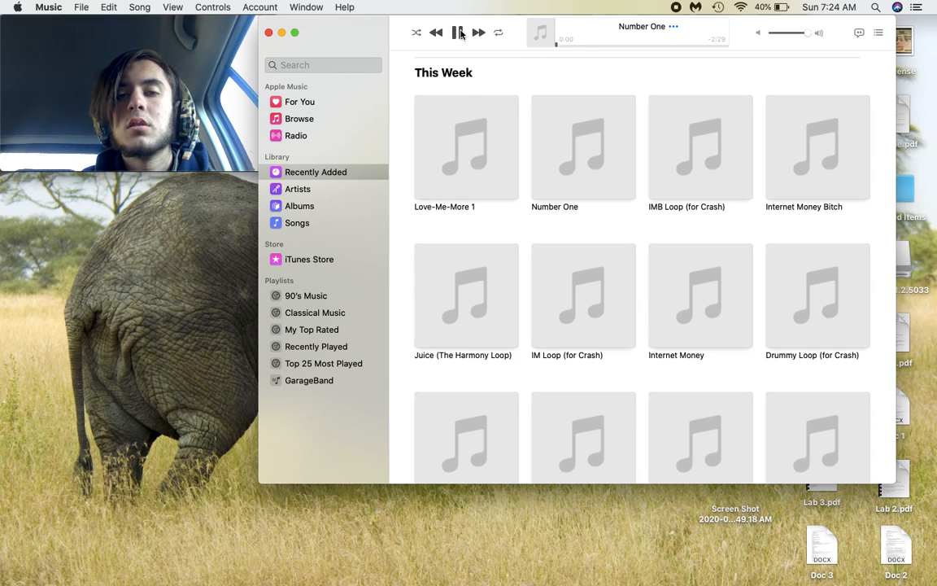
click(459, 32)
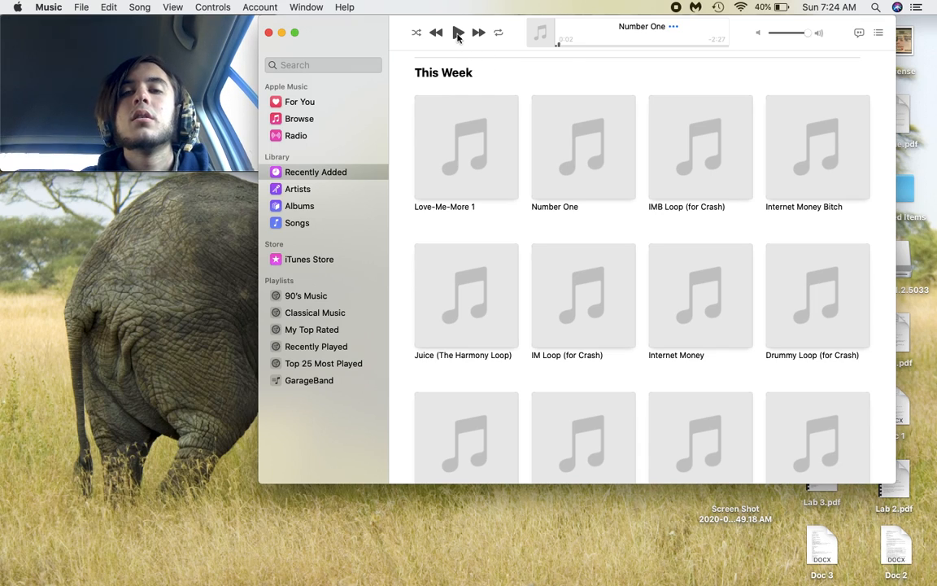
click(558, 46)
click(457, 32)
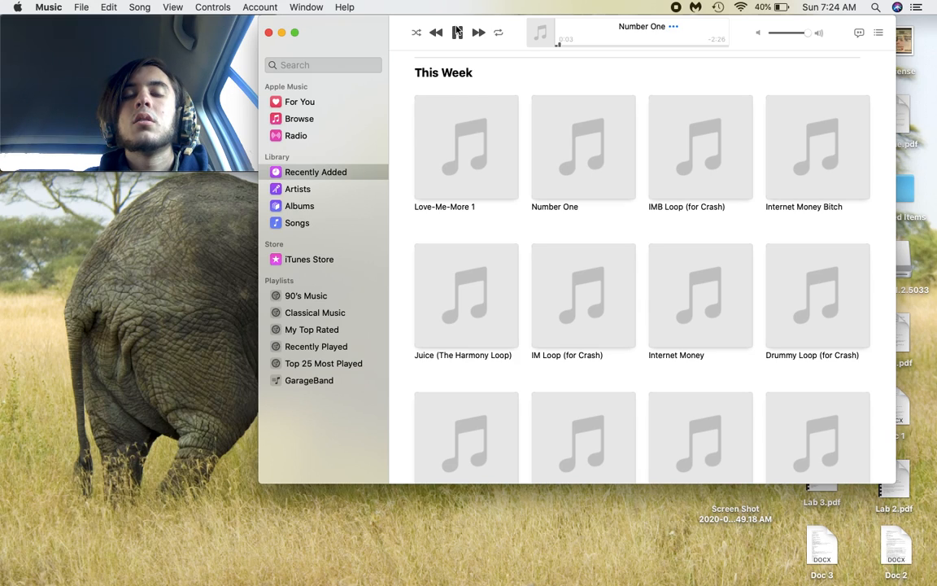
click(457, 32)
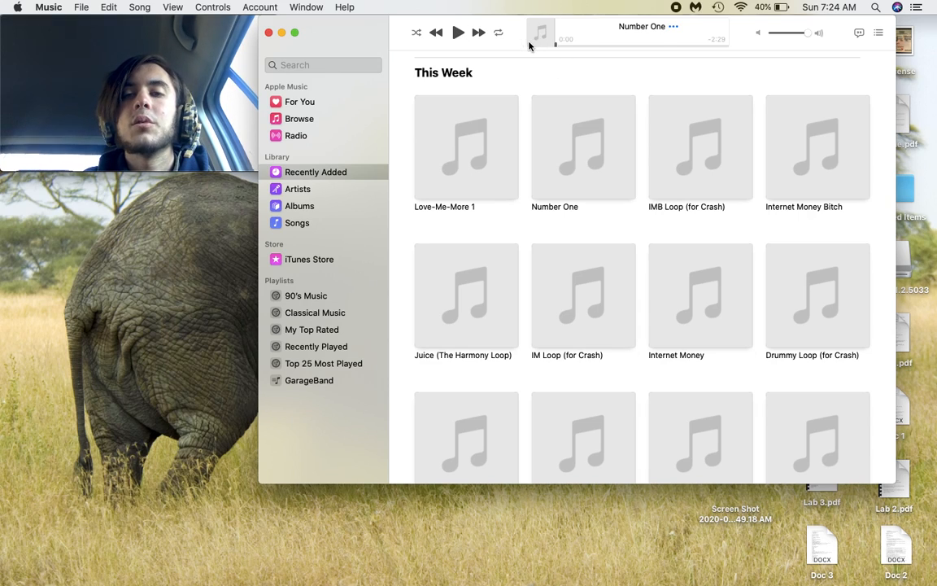
Play Number One a few more times from the beginning, then close the Music window.
click(454, 33)
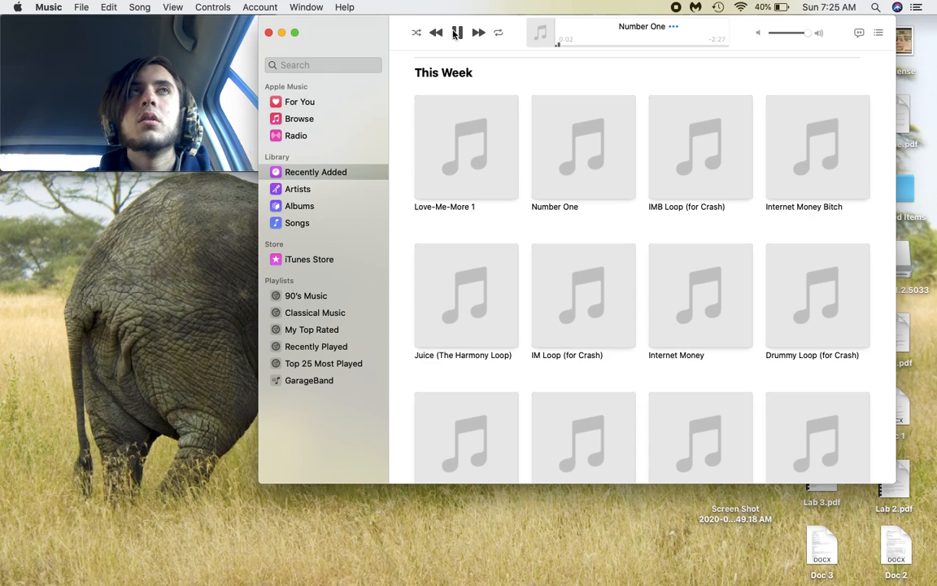
click(456, 33)
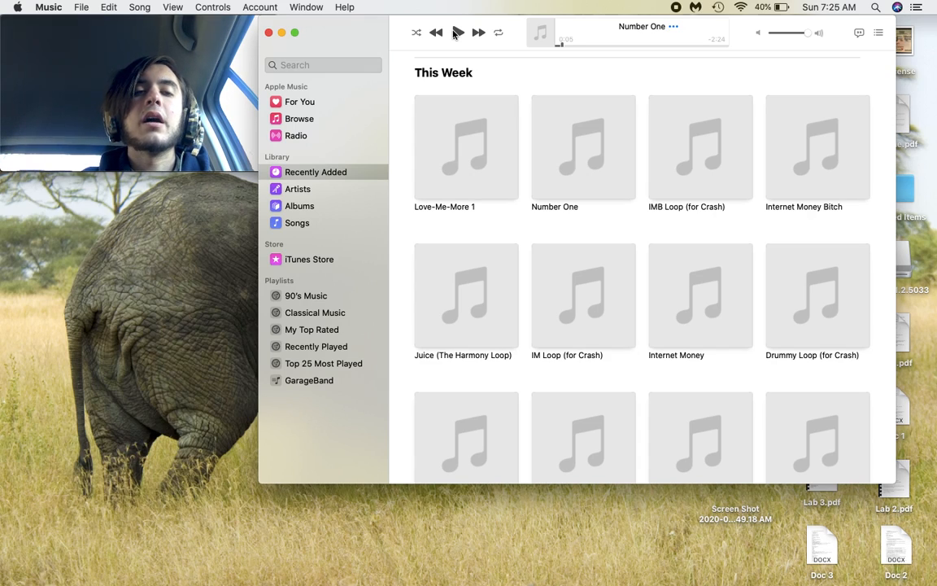
click(562, 46)
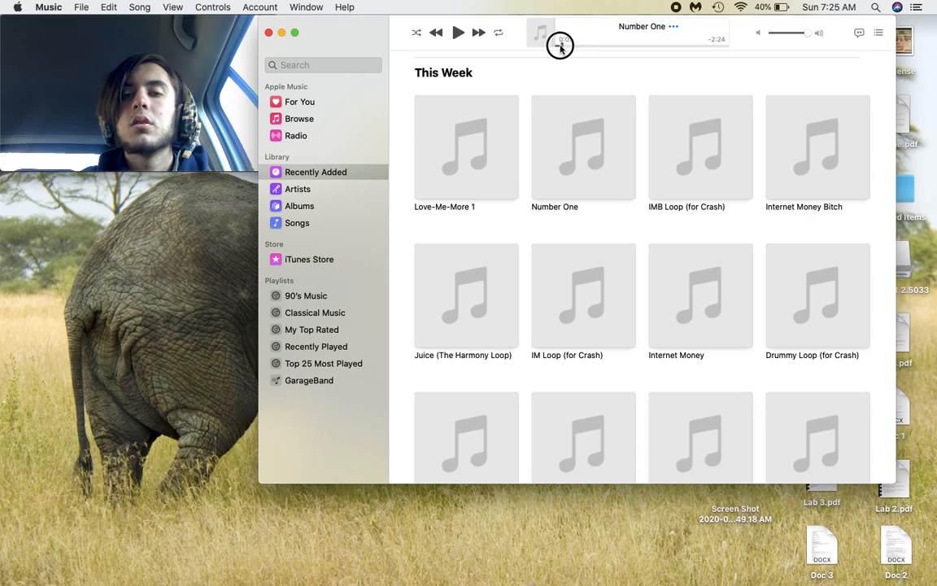
click(456, 35)
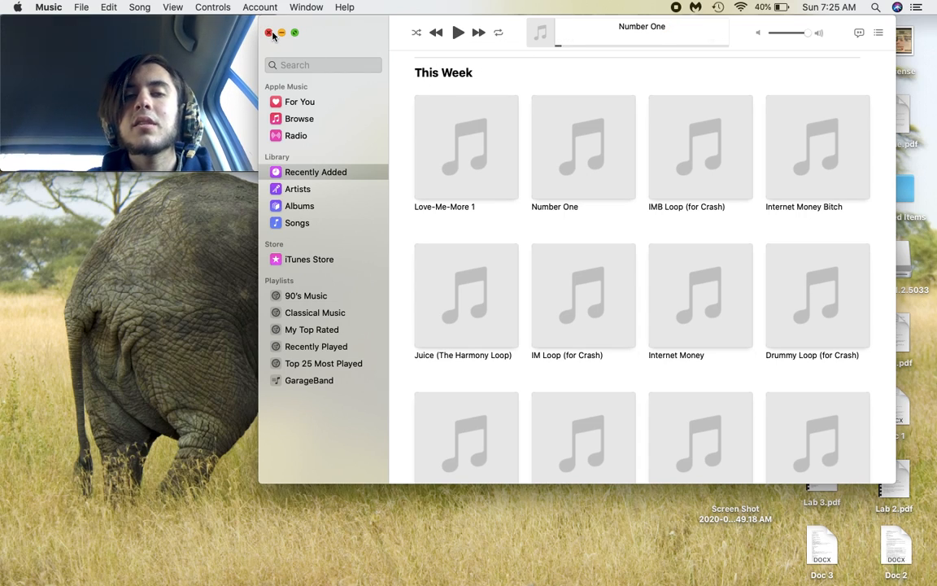
drag(558, 45, 555, 45)
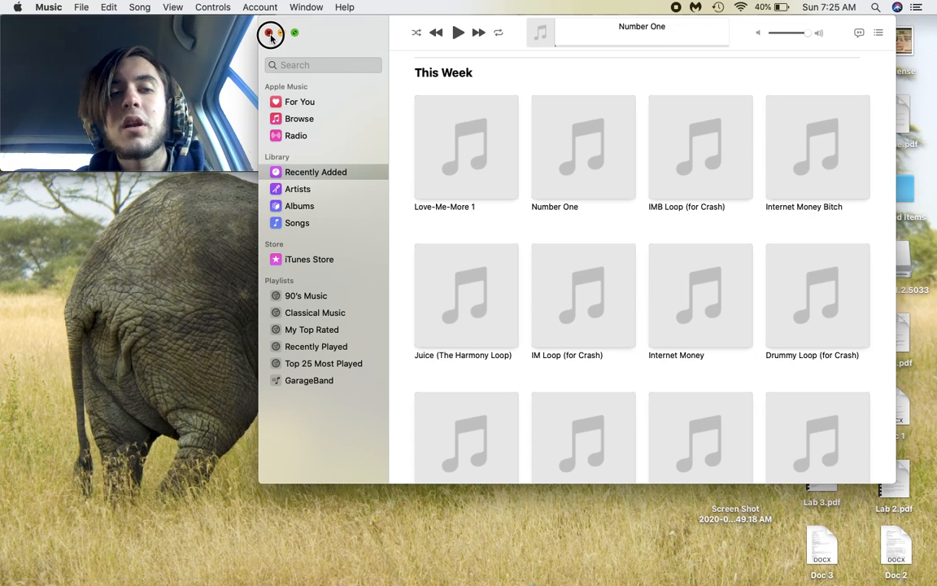
click(269, 32)
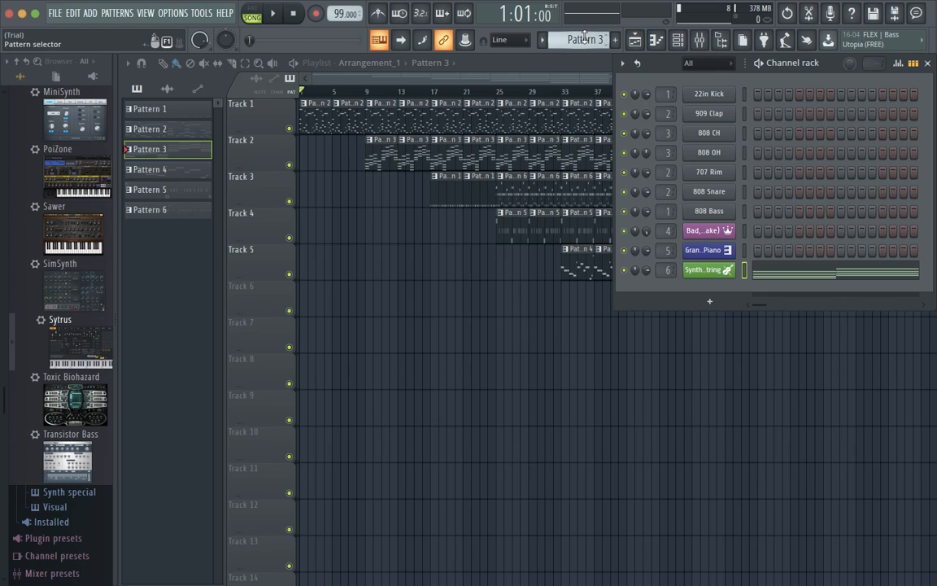
Open Pattern 2's Grand Piano notes in the piano roll and scroll to the chords.
scroll(586, 39, up, 1)
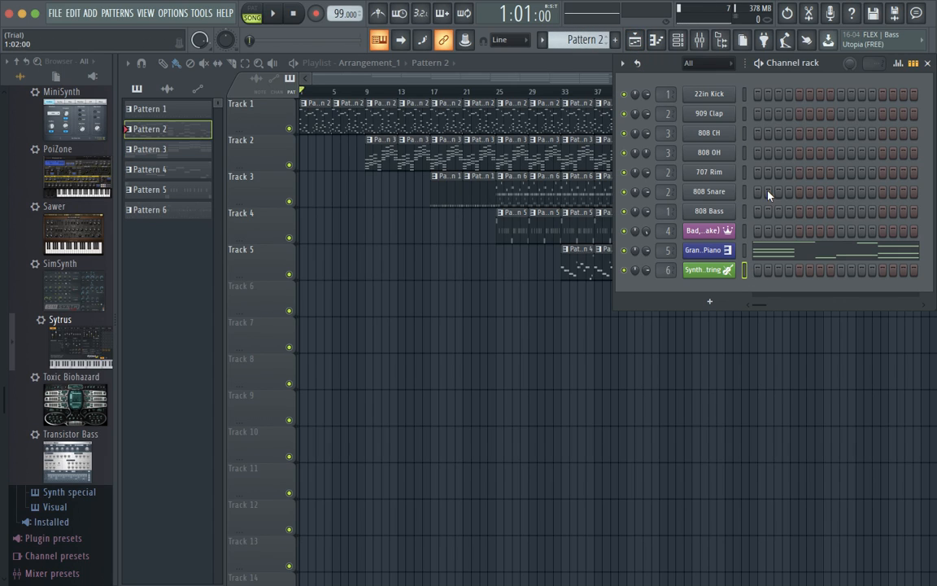
click(794, 251)
scroll(451, 261, up, 3)
scroll(452, 261, down, 2)
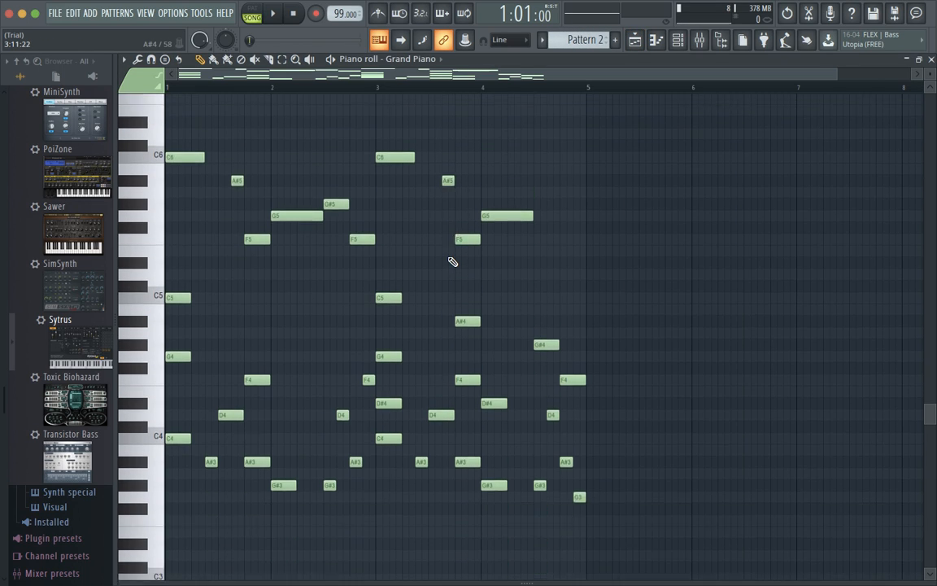
scroll(451, 261, up, 2)
scroll(451, 261, down, 1)
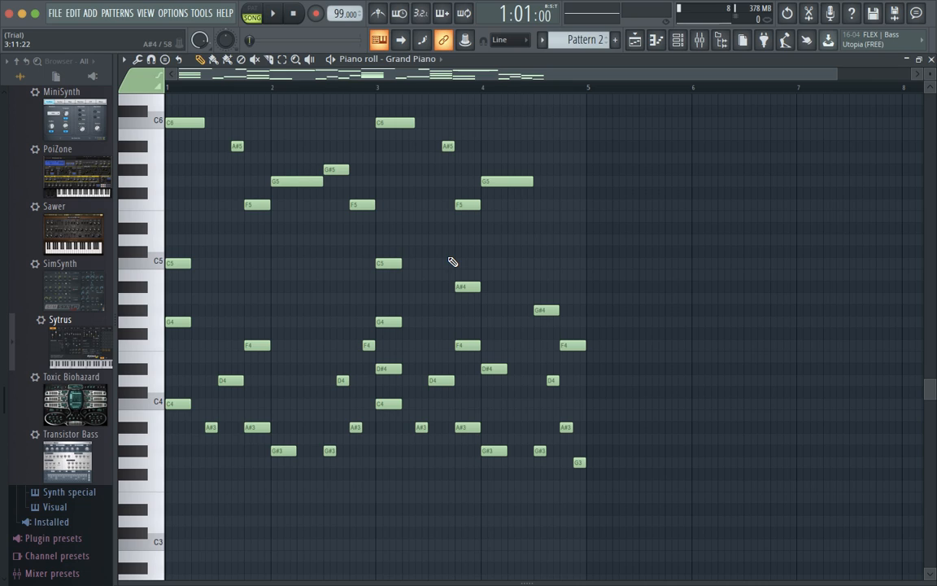
scroll(407, 249, down, 4)
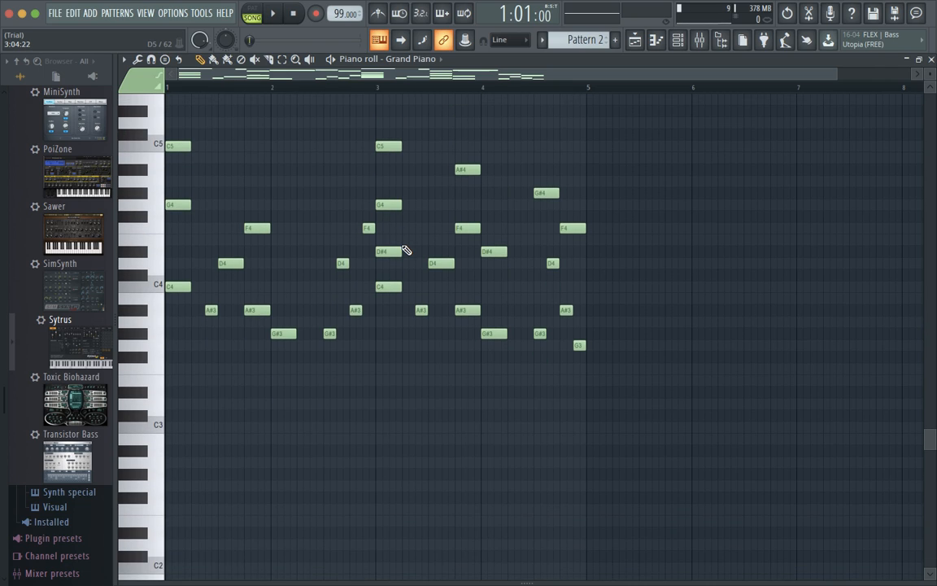
scroll(407, 249, up, 4)
scroll(407, 250, right, 1)
scroll(407, 250, up, 1)
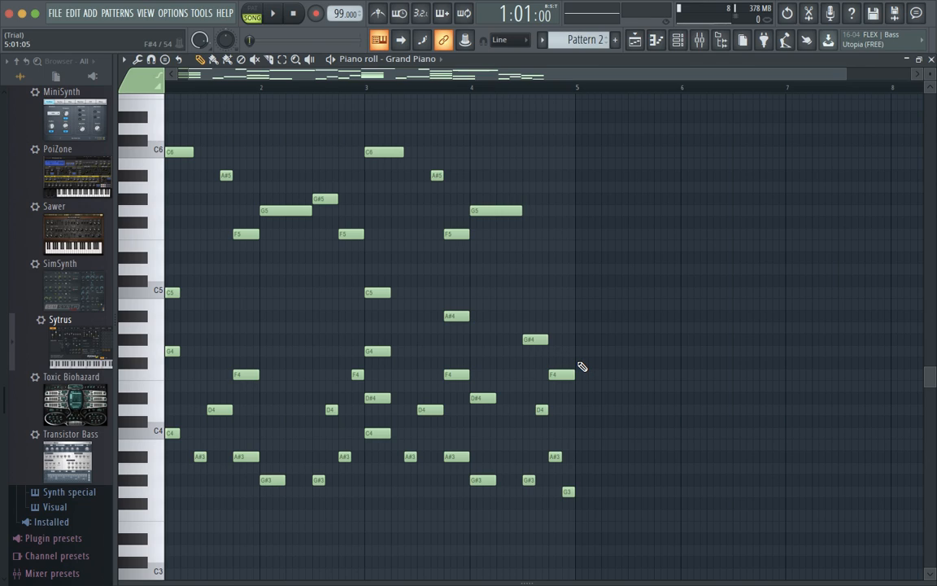
Delete the upper chord notes C6 to F4, audition the pattern, then bring them back.
drag(579, 390, 144, 121)
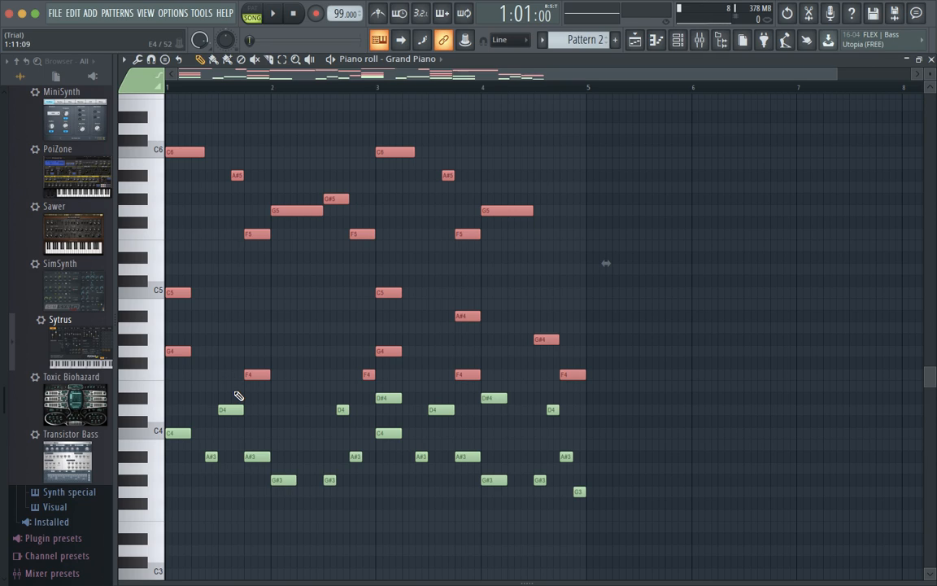
key(Delete)
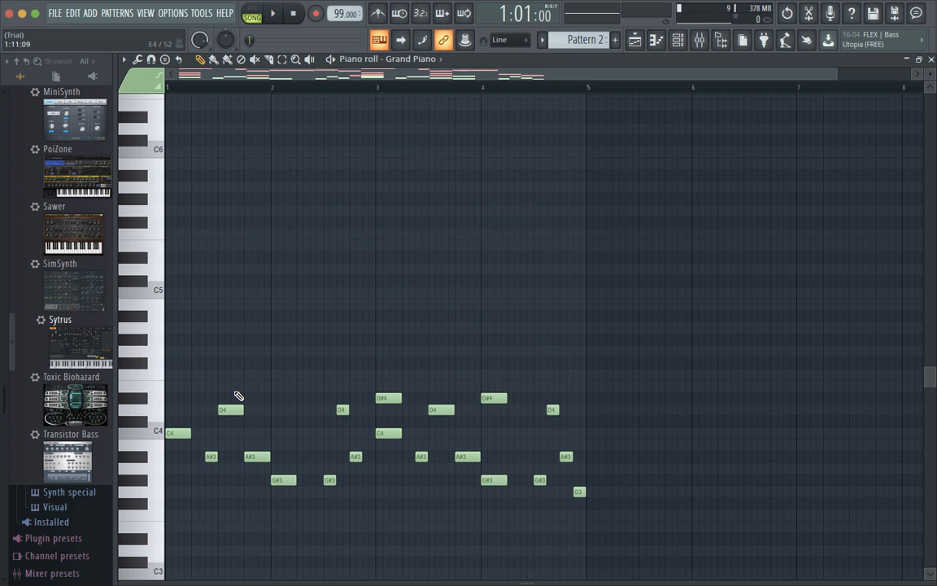
key(space)
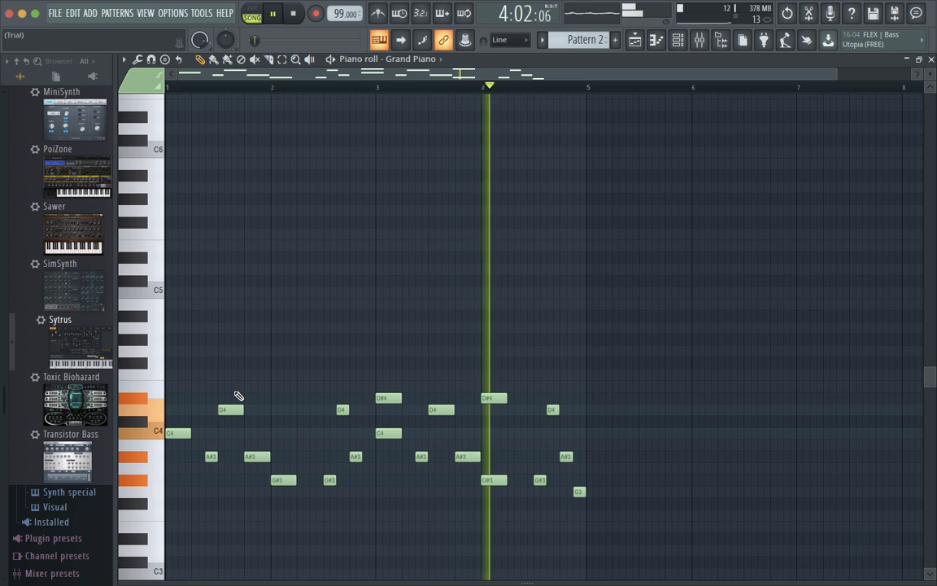
key(space)
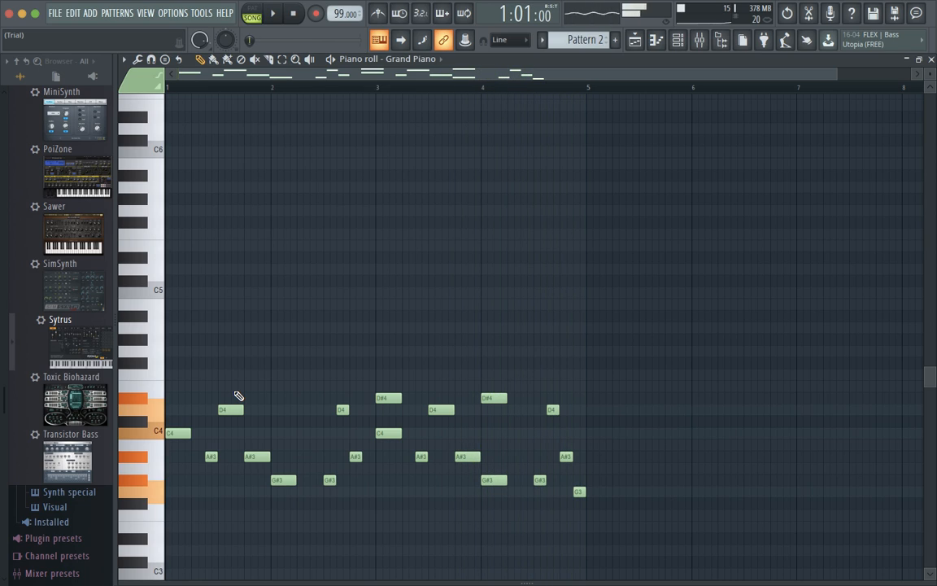
key(ctrl+v)
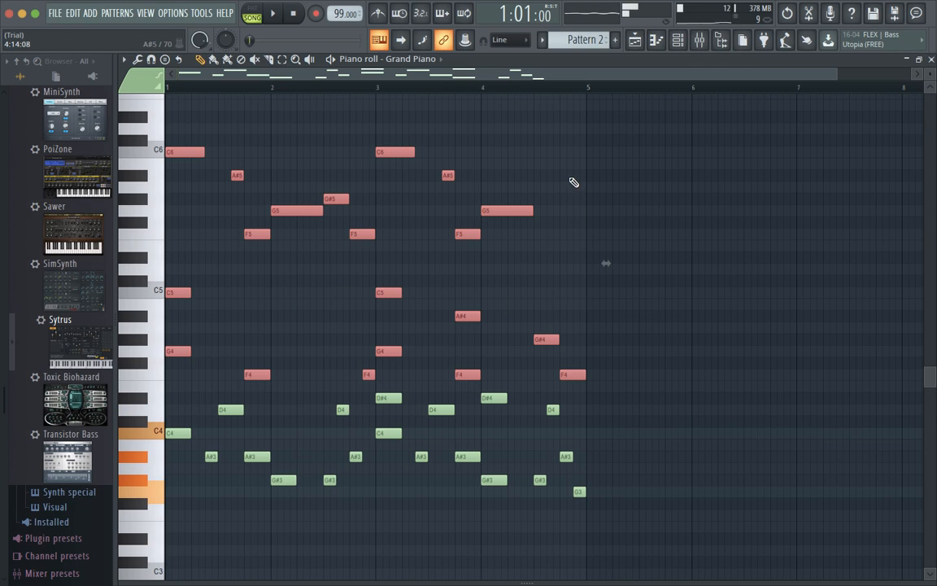
Select the low C4–G3 and top C6–F5 note blocks, deselect, and move to the desktop space.
click(484, 150)
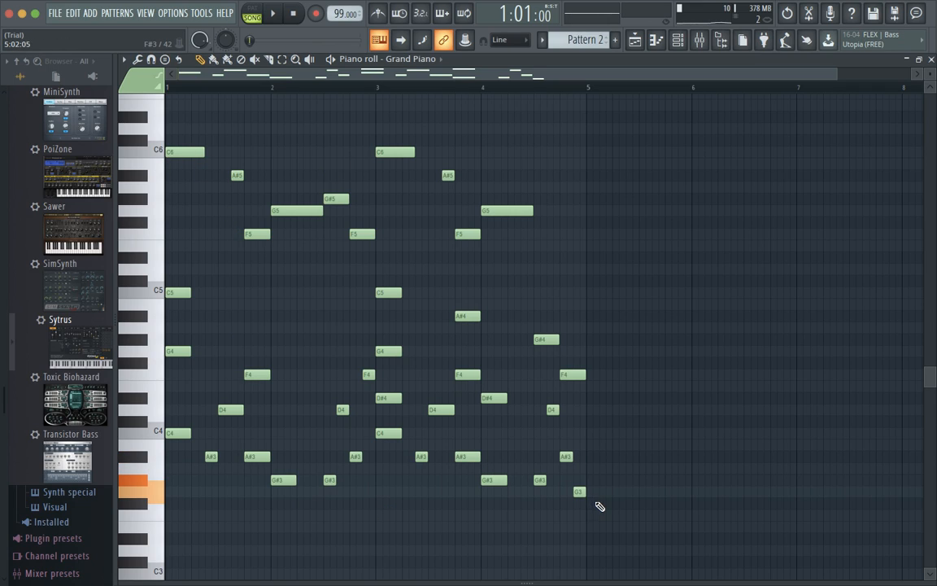
drag(596, 508, 169, 433)
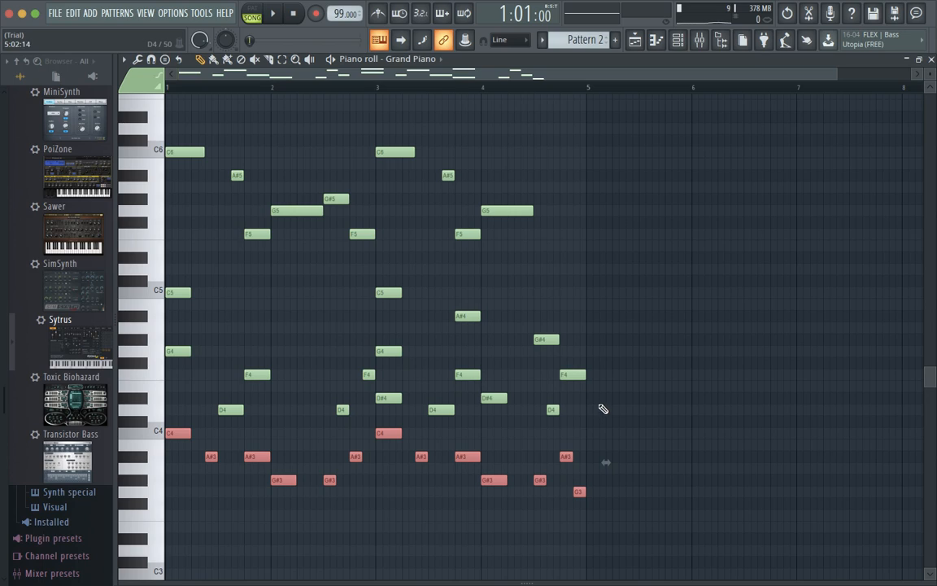
drag(612, 407, 159, 285)
drag(555, 237, 157, 147)
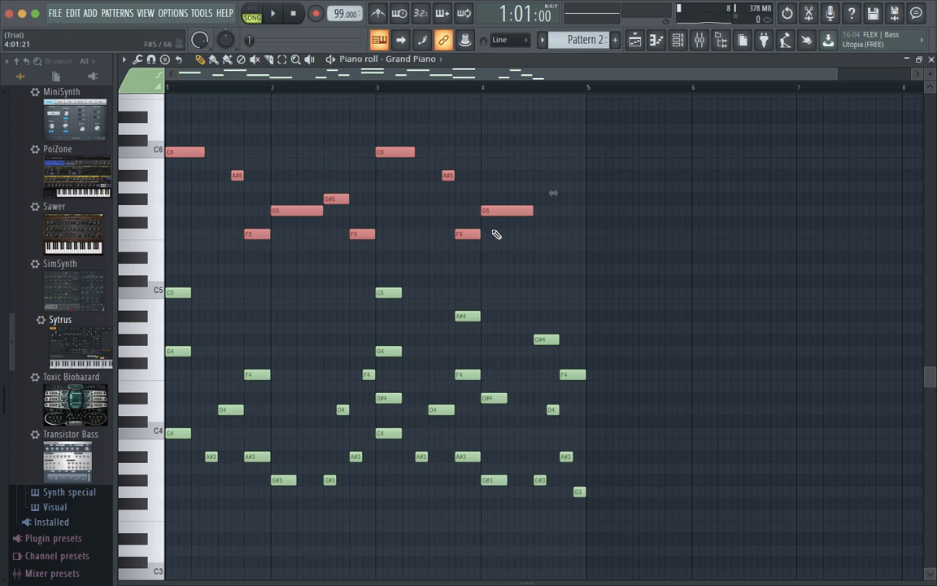
click(547, 211)
click(540, 211)
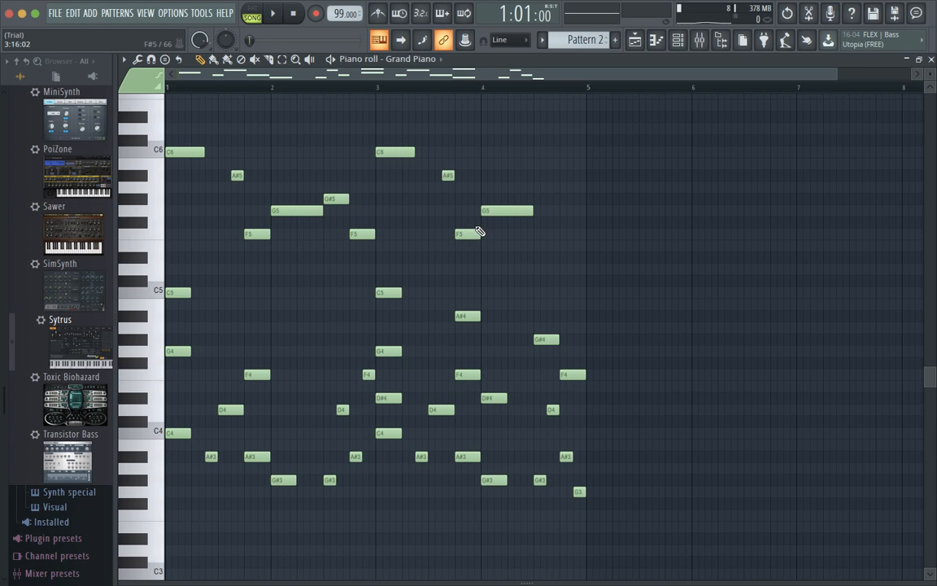
key(ctrl+Left)
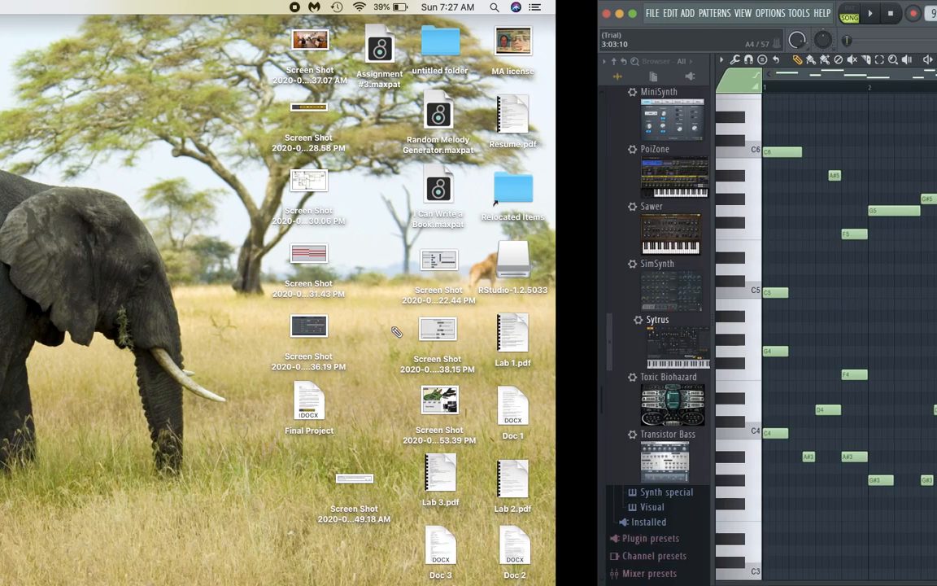
Play Number One briefly in Music, close it, and start the Grand Piano pattern in FL Studio.
click(399, 555)
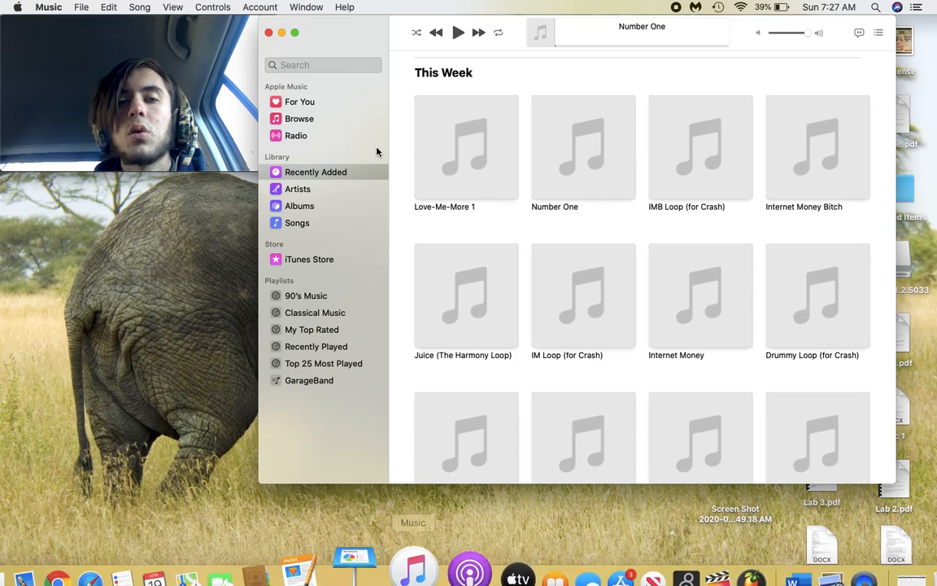
click(458, 33)
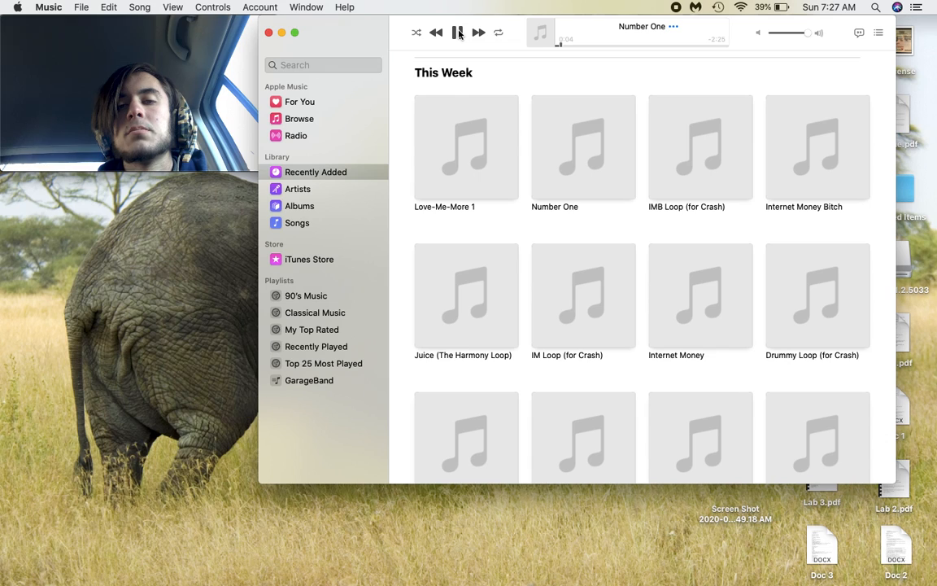
click(458, 33)
click(269, 33)
key(ctrl+Right)
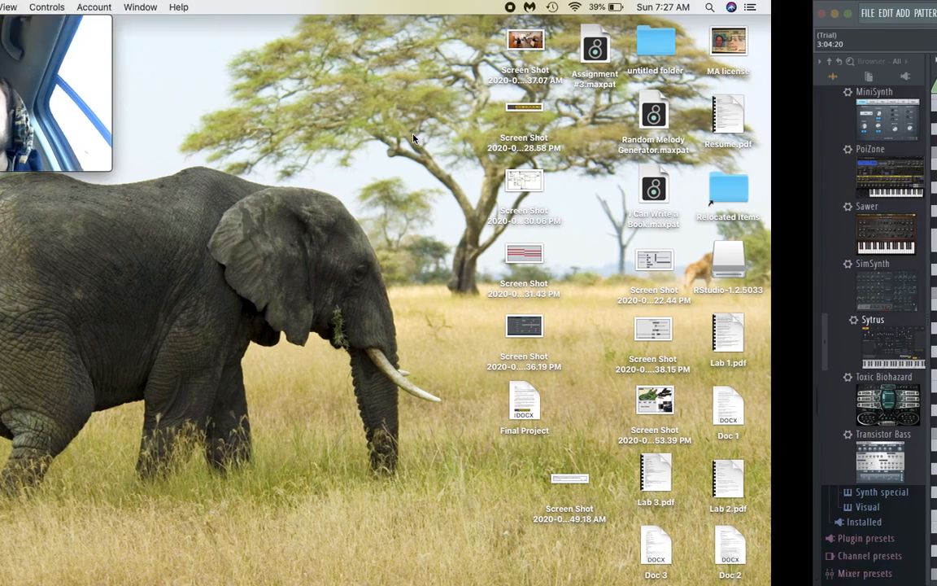
key(space)
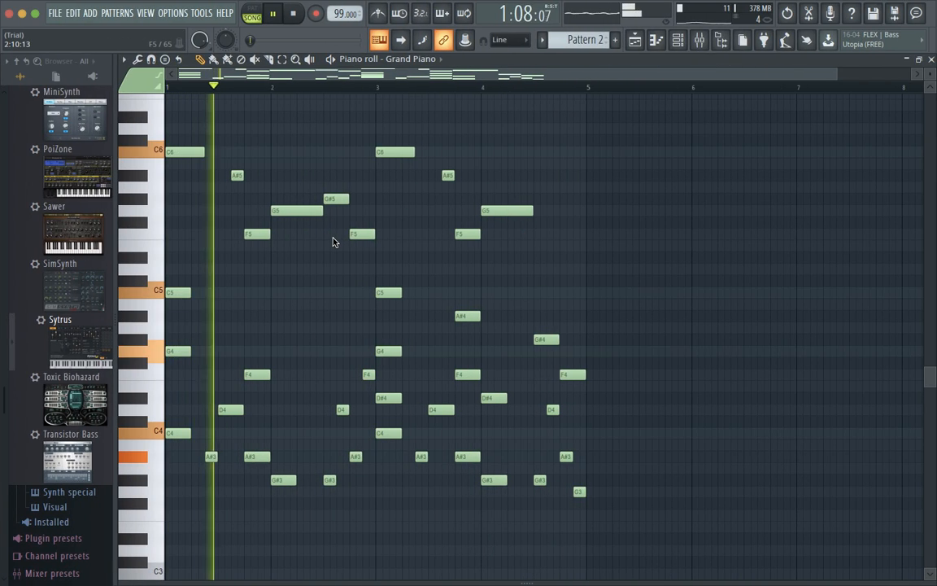
Stop the Grand Piano playback, adjust system volume, close the piano roll, and move to the desktop.
key(XF86AudioRaiseVolume)
key(XF86AudioRaiseVolume)
key(XF86AudioRaiseVolume)
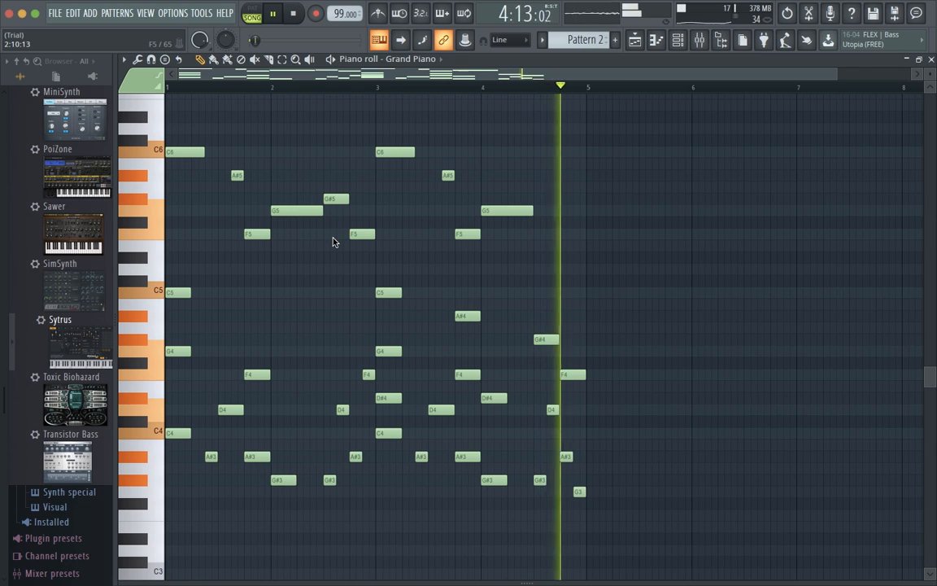
key(space)
key(XF86AudioLowerVolume)
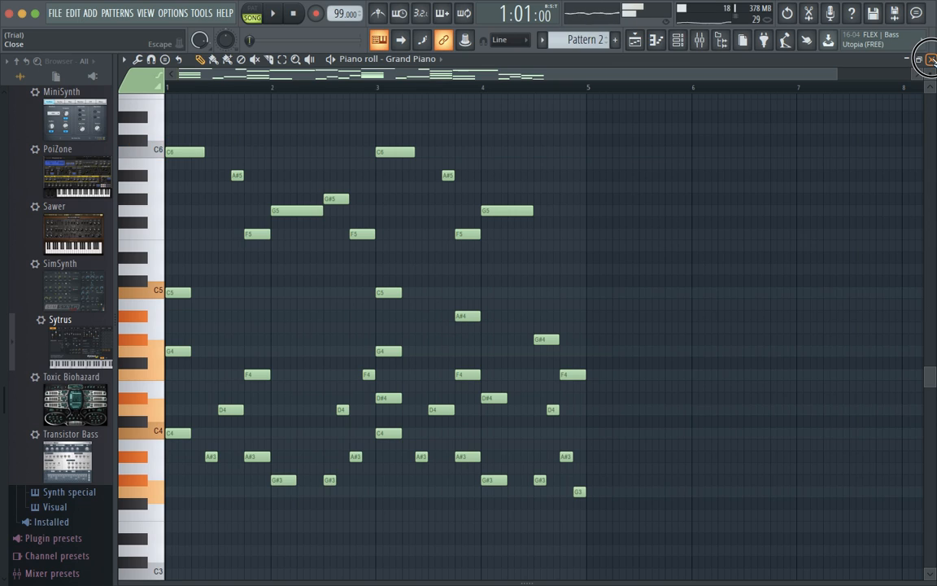
click(929, 60)
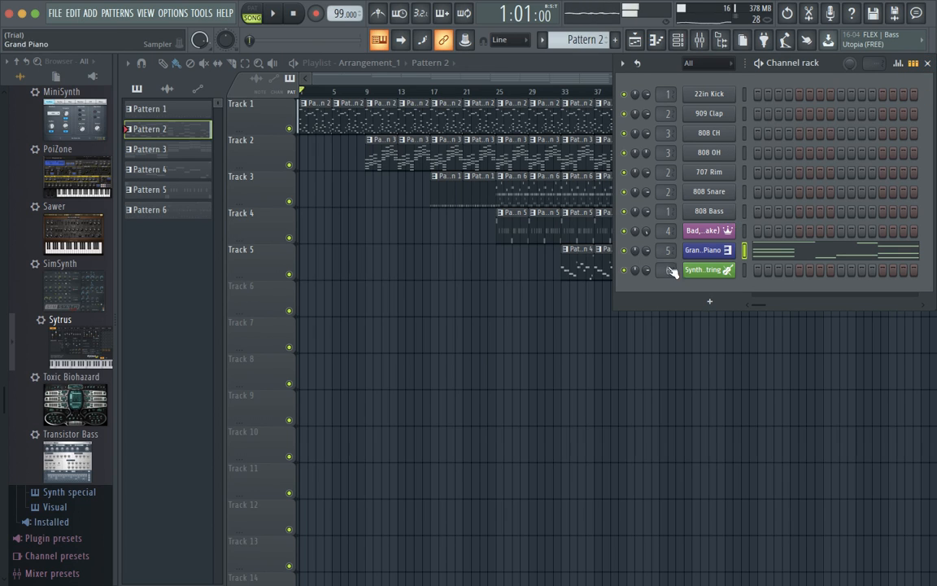
key(ctrl+Left)
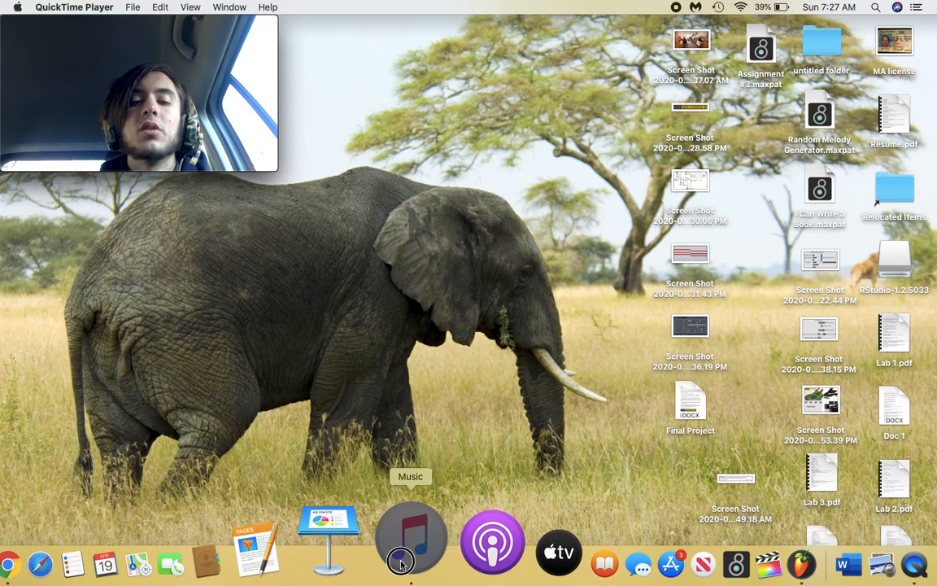
Play and pause Number One in Music, then close the Music window.
click(408, 557)
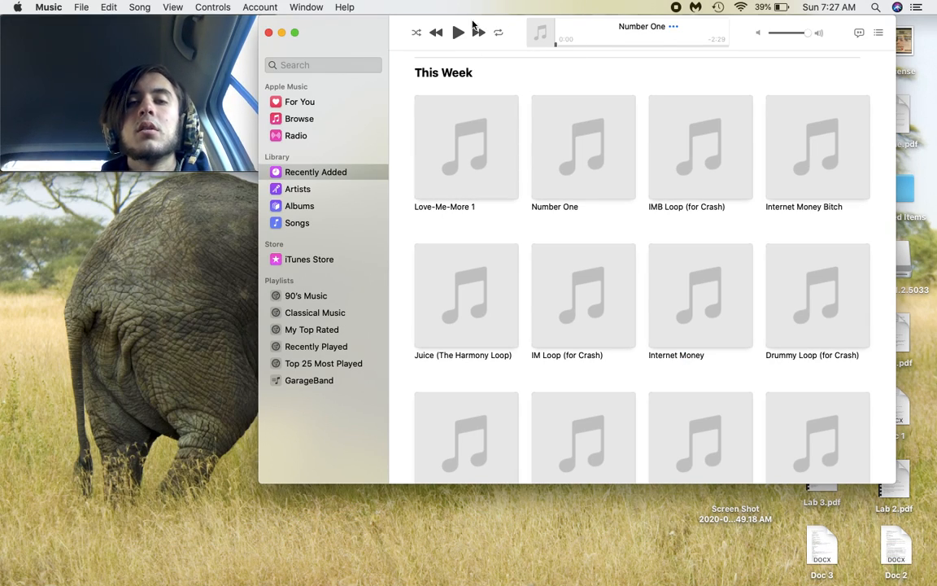
click(458, 32)
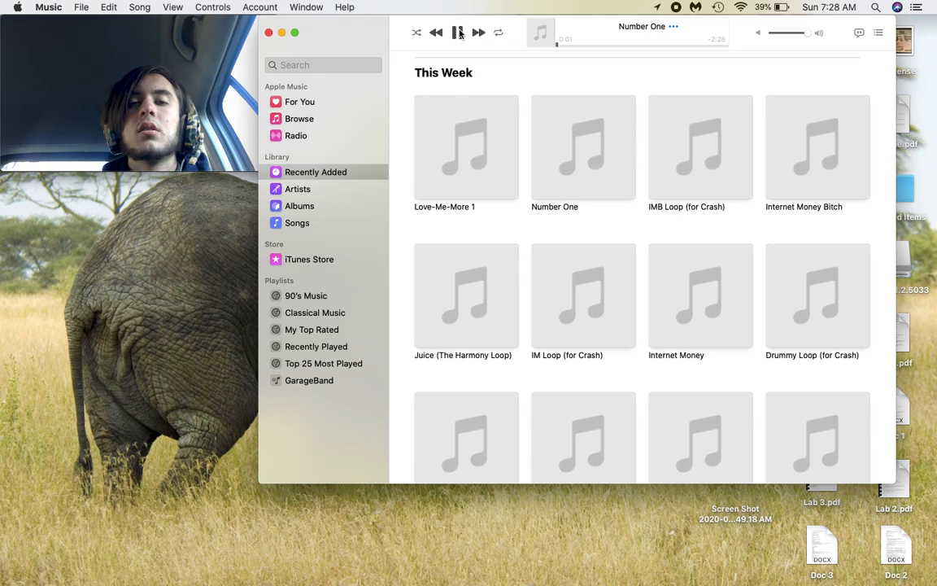
click(458, 33)
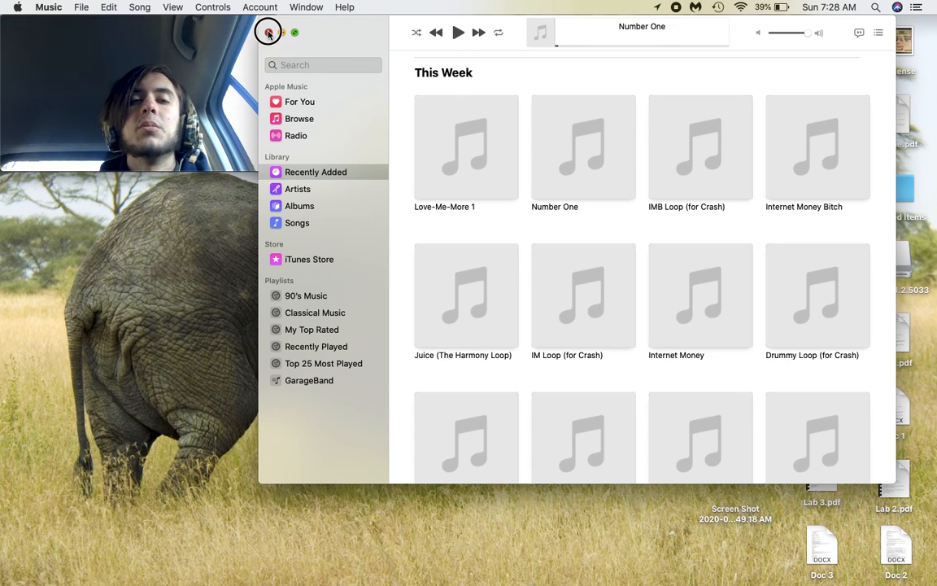
click(269, 33)
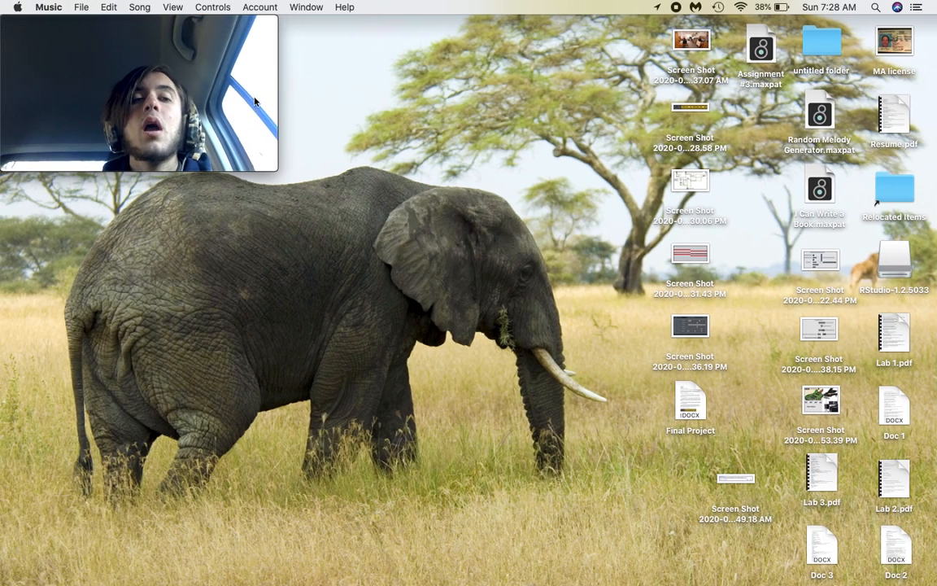
mouse_move(261, 84)
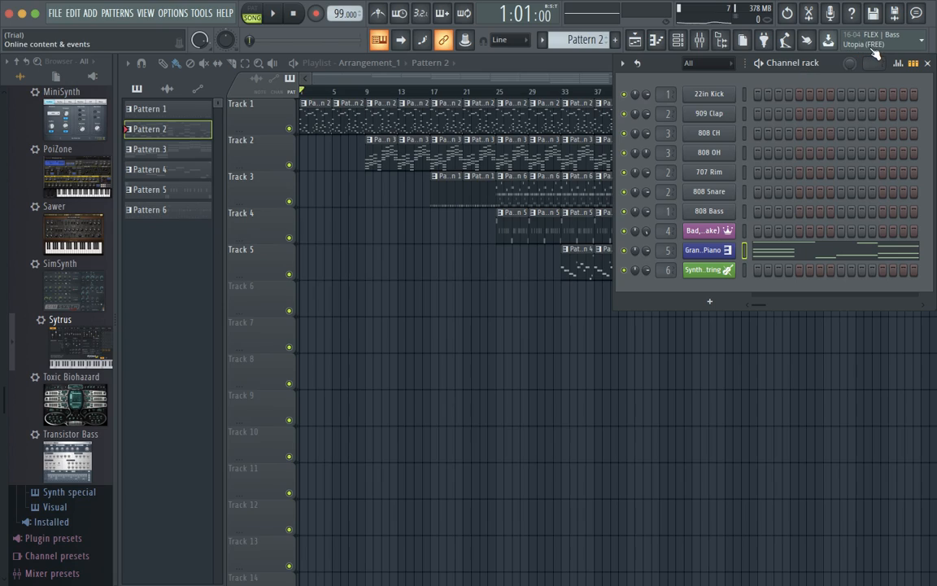
Close the channel rack, play the arrangement from bar 9 and stop, then open the mixer.
click(927, 62)
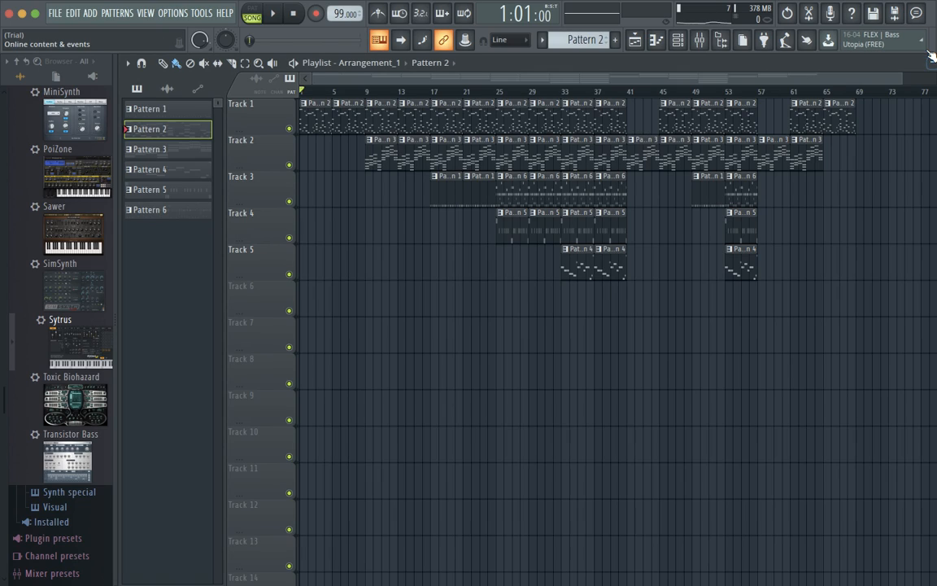
click(370, 94)
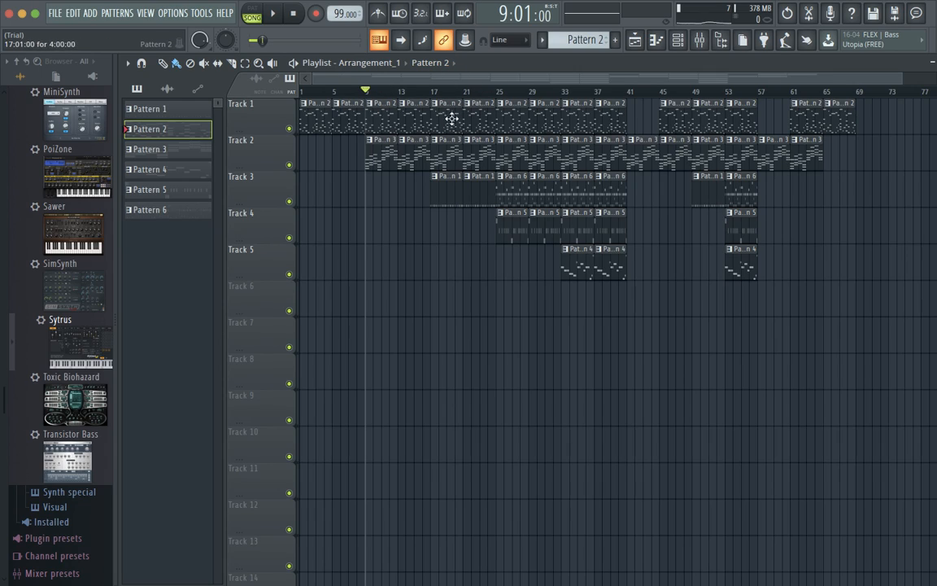
key(space)
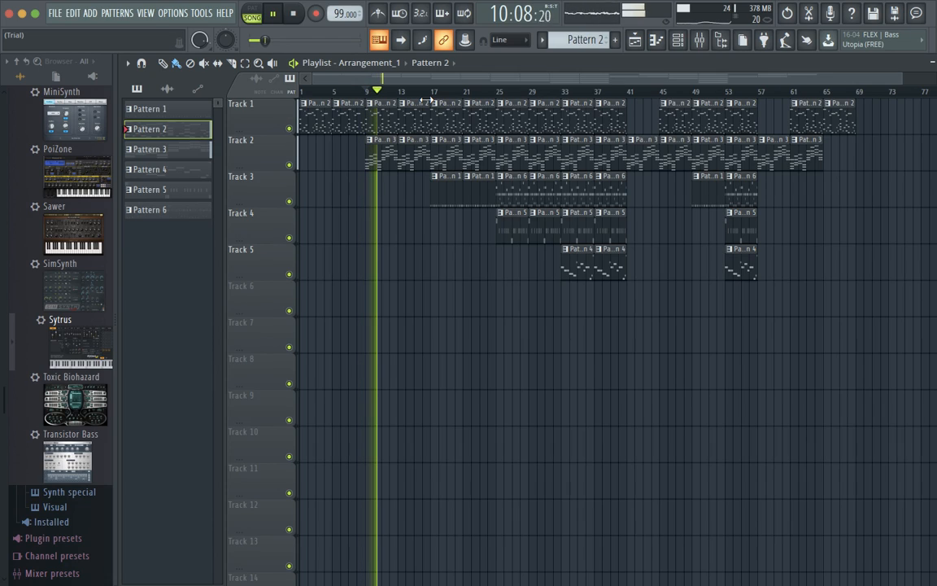
key(space)
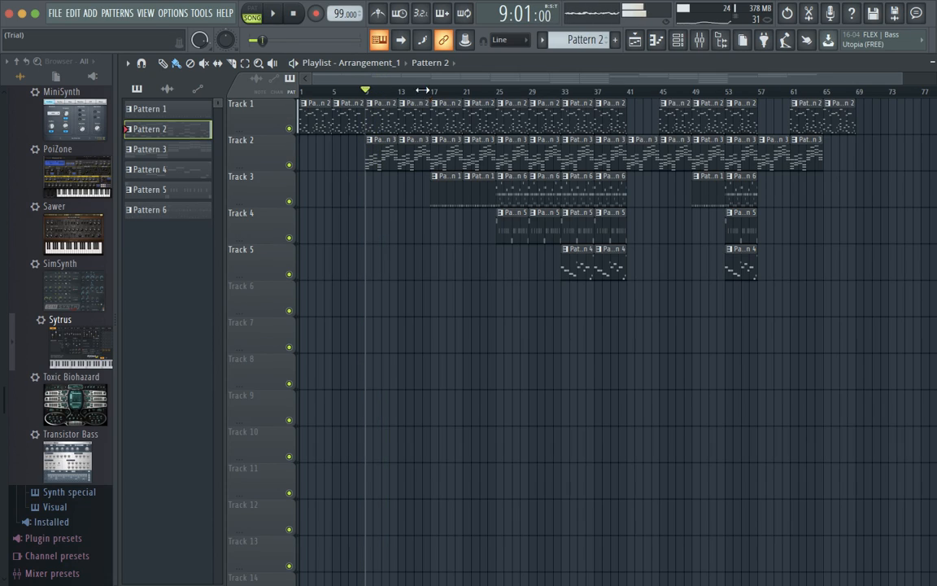
click(698, 39)
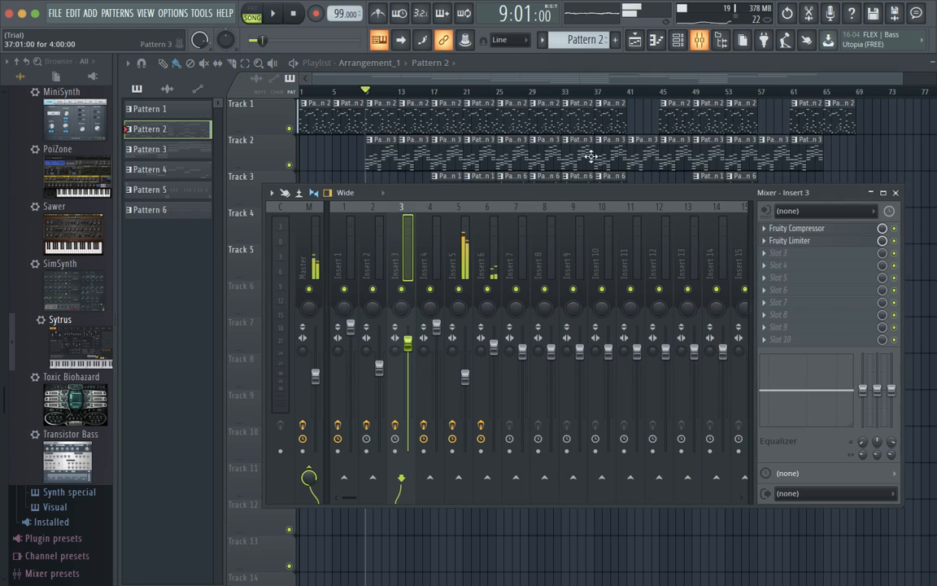
Select Insert 2 and inspect its Fruity Compressor, Fruity Limiter and Fruity PanOMatic settings.
click(378, 368)
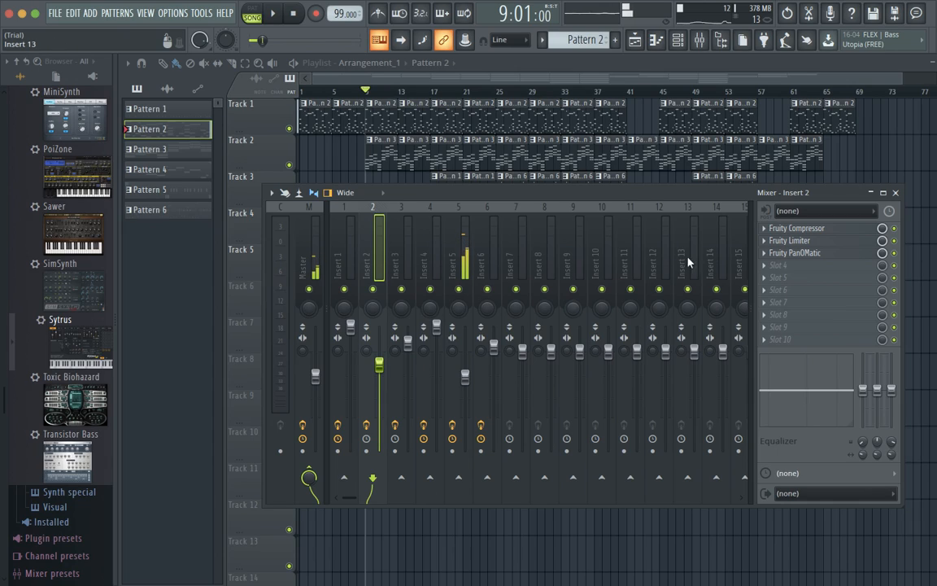
click(825, 229)
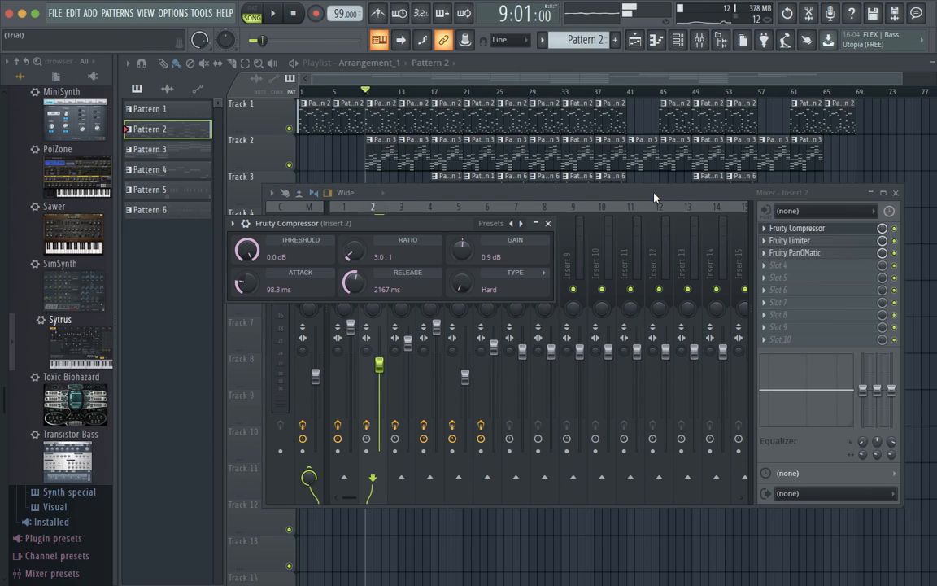
click(548, 223)
click(793, 241)
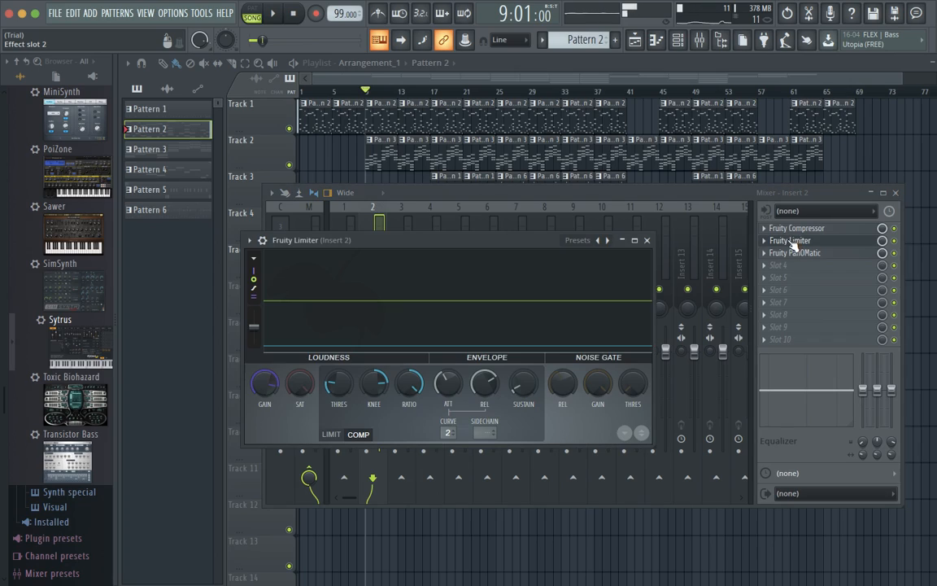
click(646, 239)
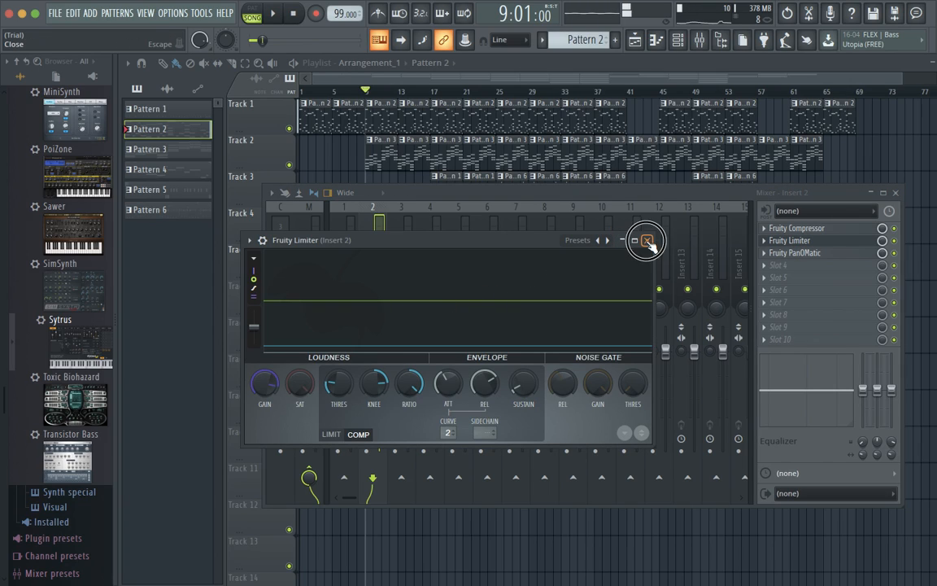
click(801, 253)
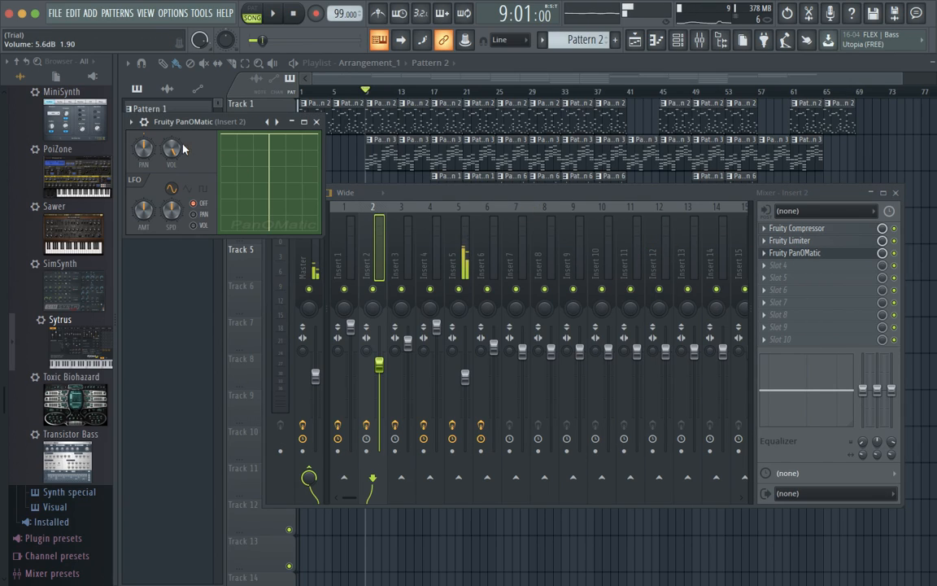
click(316, 122)
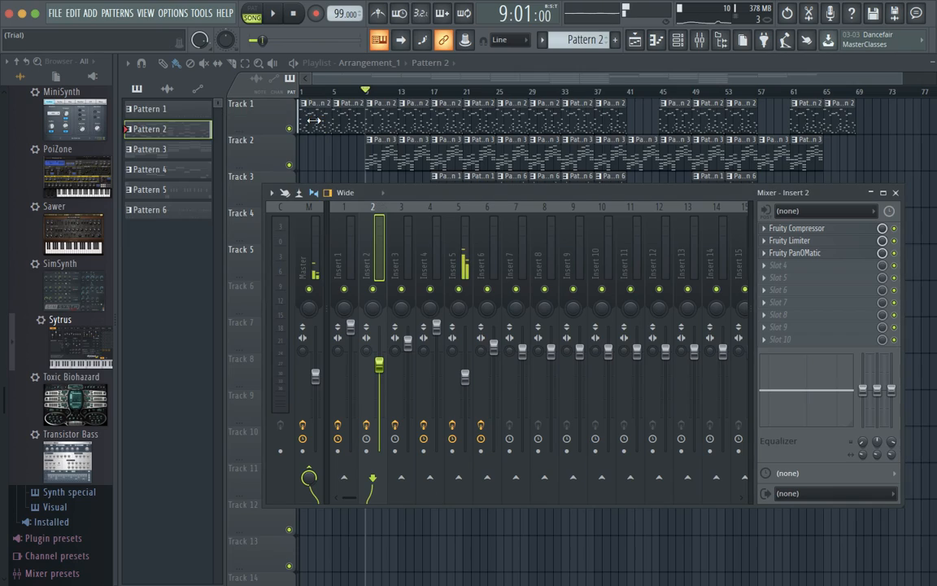
Play the song briefly from bar 9, then raise Insert 2's fader to about -2.4 dB.
click(379, 365)
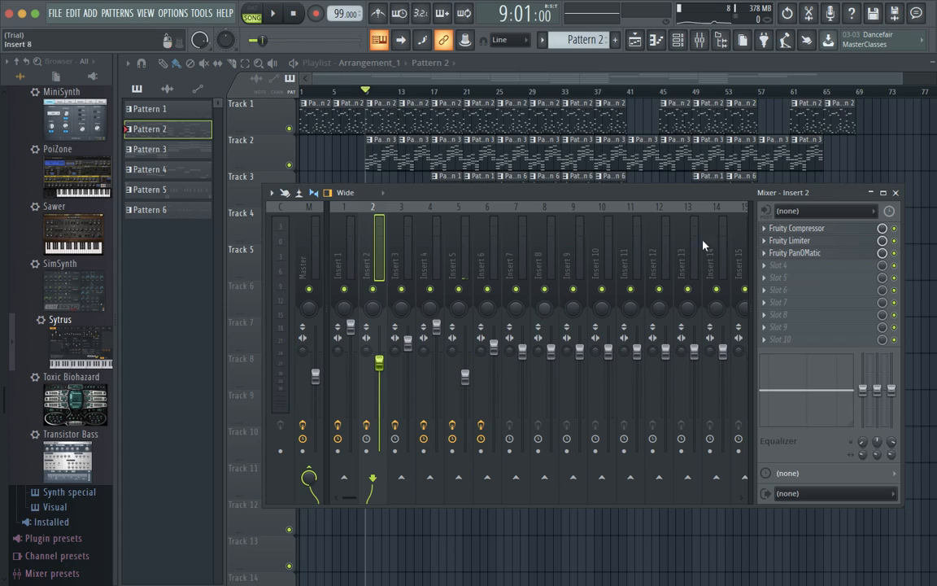
click(895, 193)
key(space)
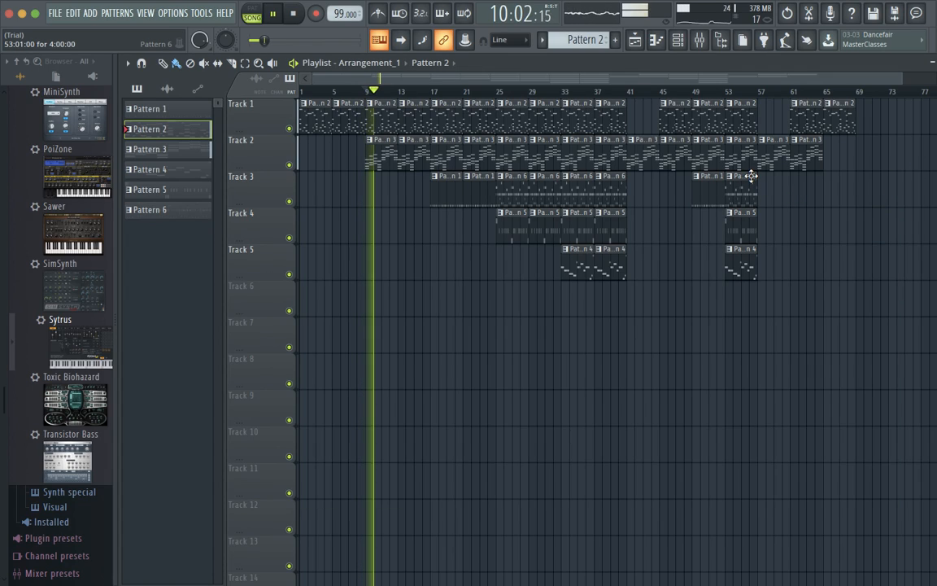
key(space)
click(698, 39)
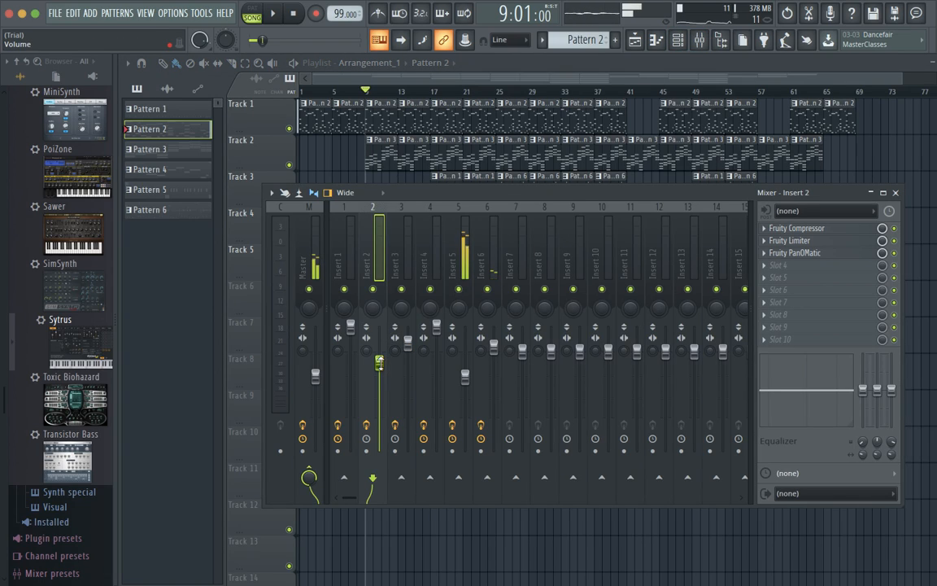
drag(379, 362, 379, 360)
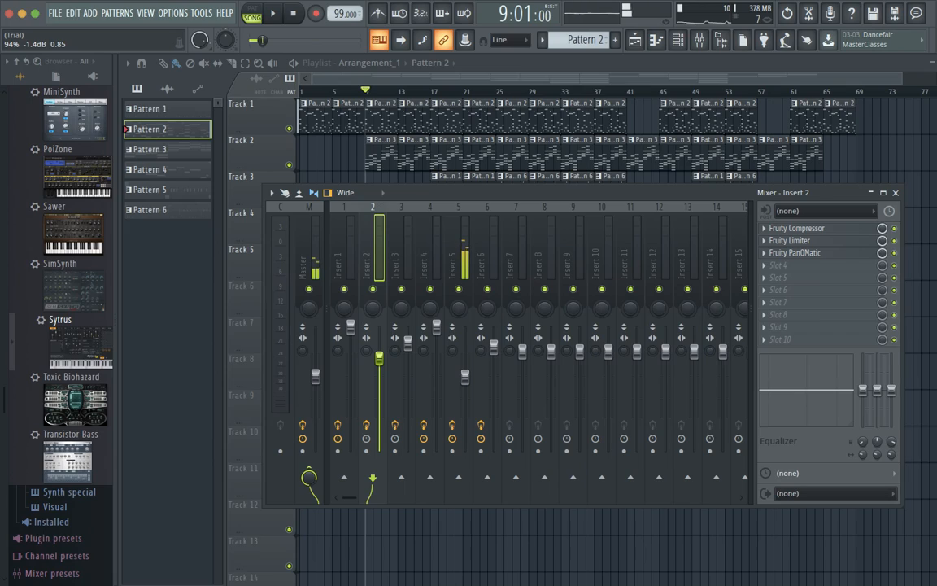
Review the effect chains on Inserts 3 and 6, then reselect Insert 2.
click(408, 343)
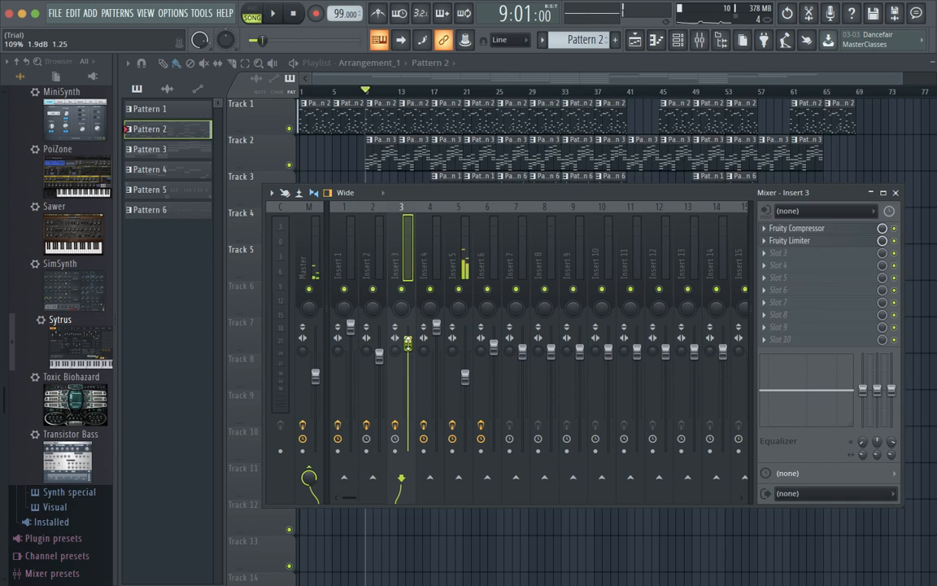
click(493, 348)
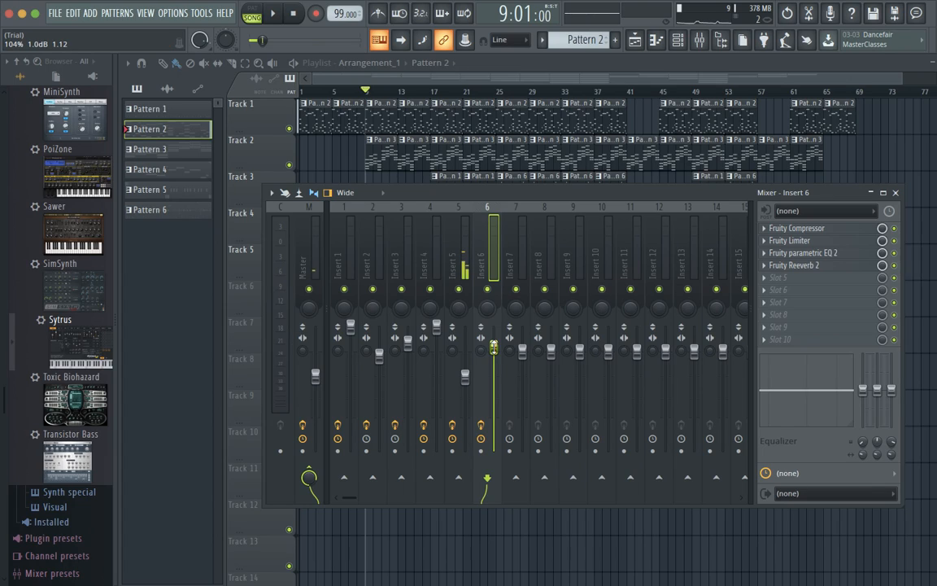
click(379, 355)
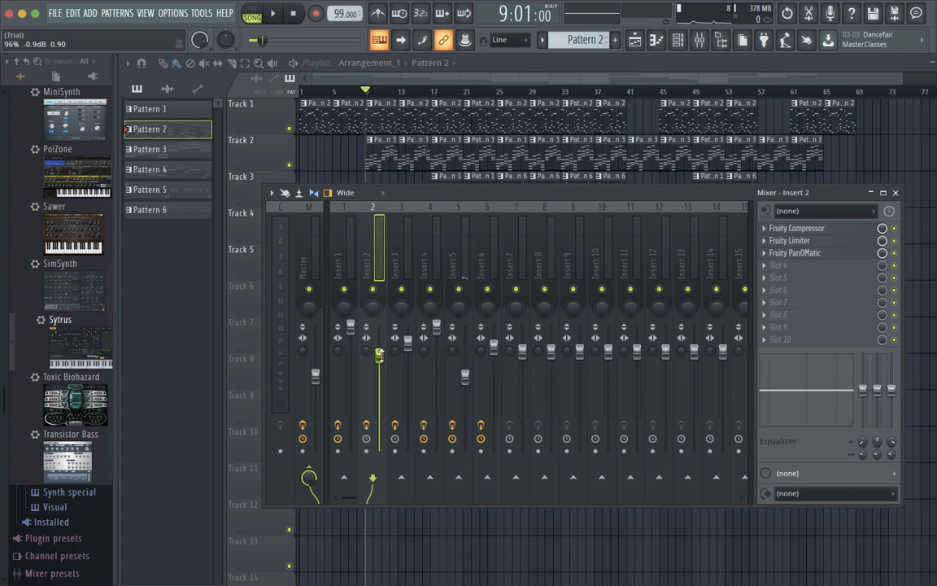
Close the mixer, play the song briefly from bar 9, and reopen then close the mixer.
click(882, 193)
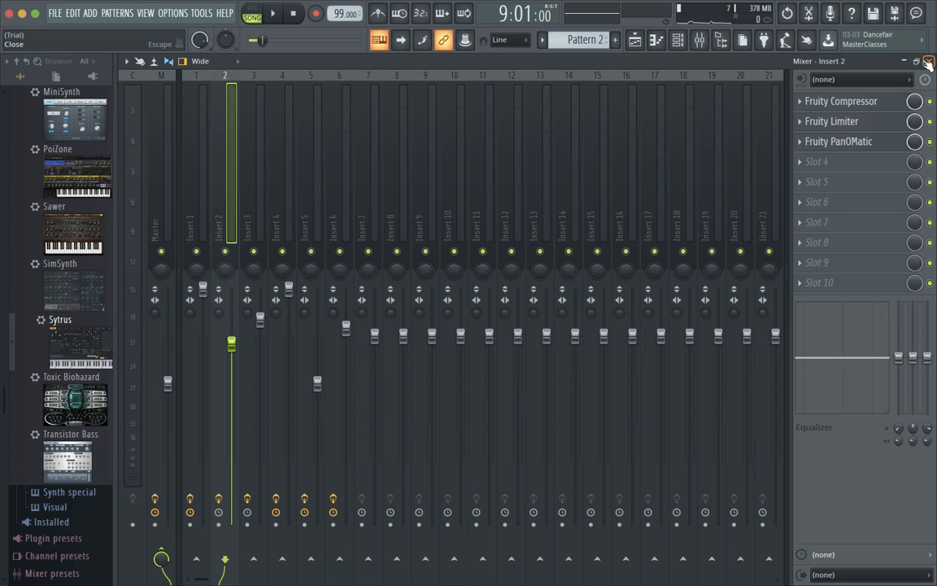
click(928, 61)
key(space)
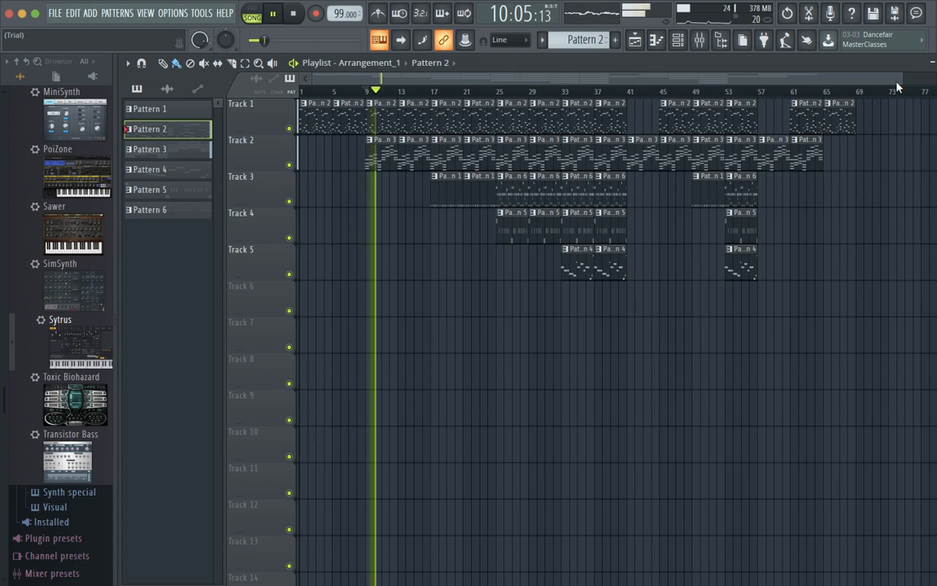
key(space)
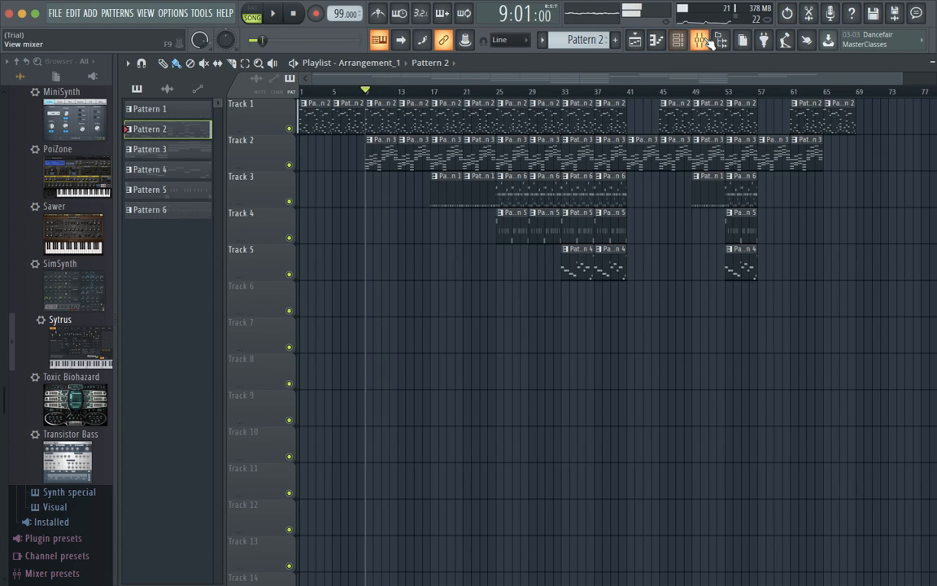
click(634, 40)
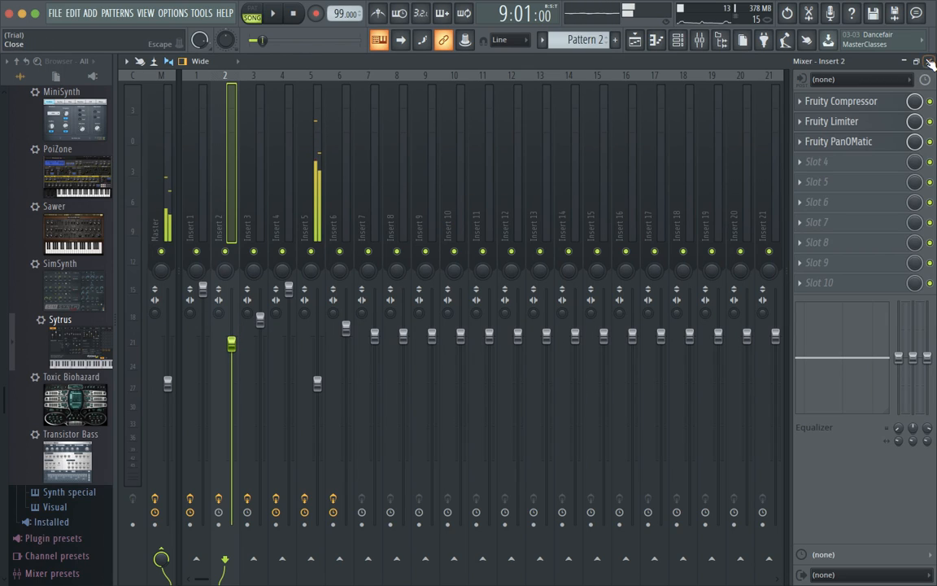
click(929, 62)
Lower Insert 2's volume to -1.8 dB in the mixer and close it.
click(678, 41)
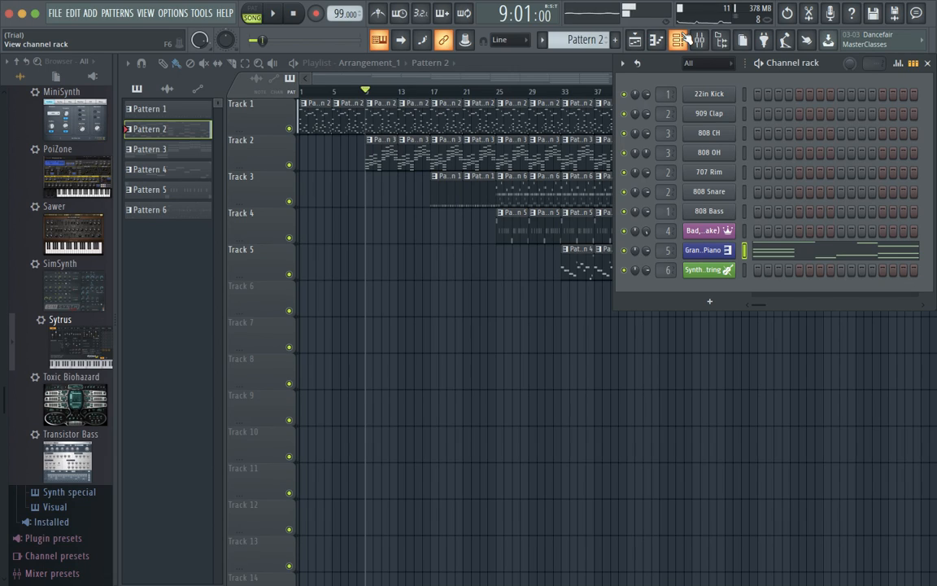
click(678, 41)
click(698, 41)
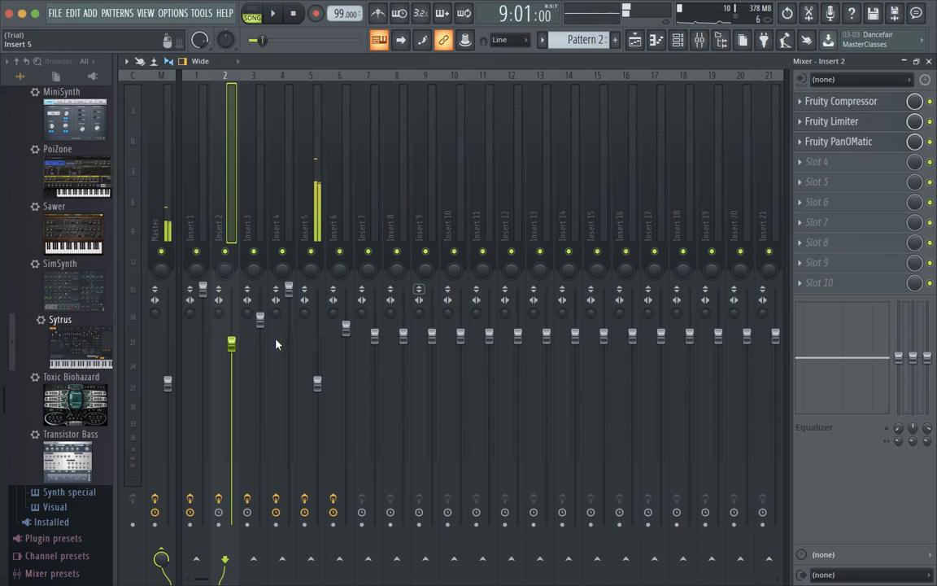
drag(231, 341, 232, 362)
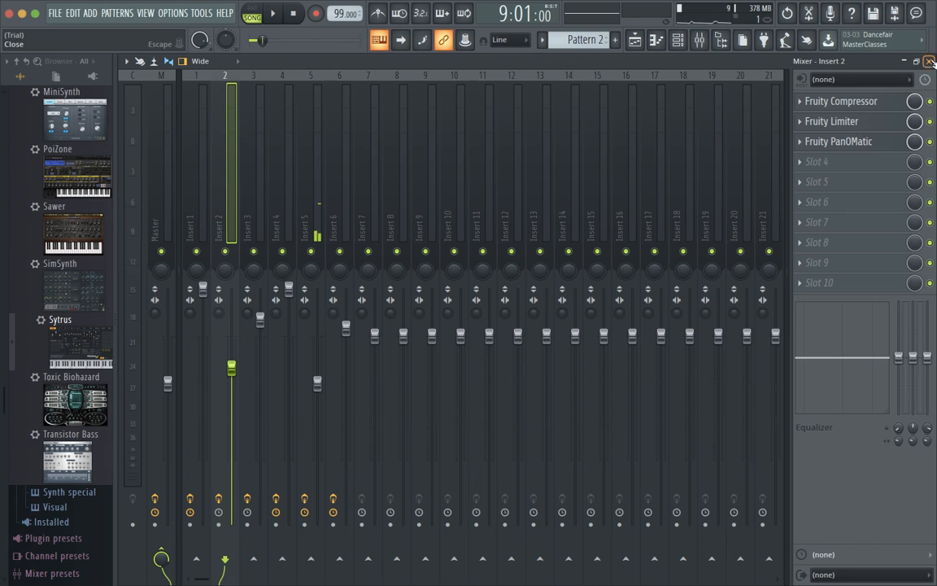
click(930, 62)
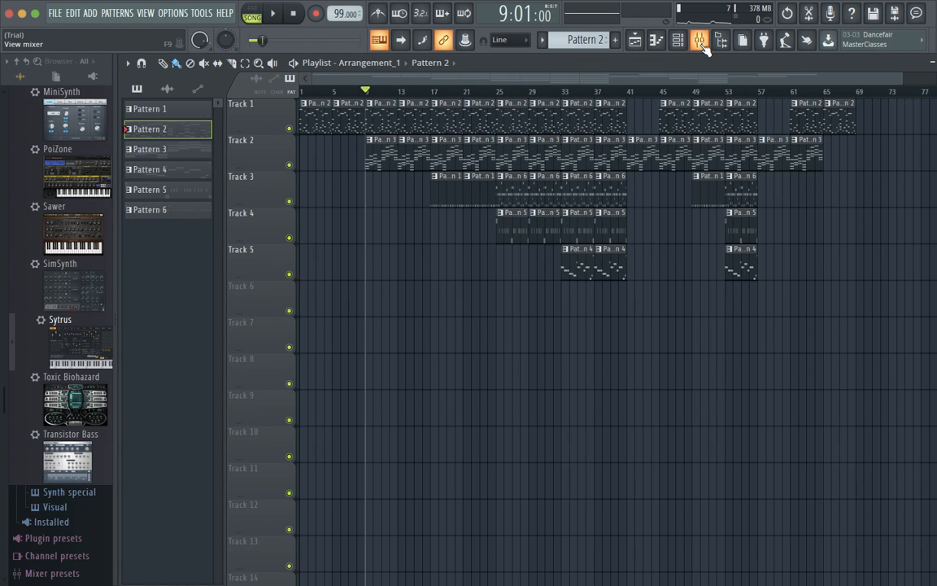
Float the mixer over the playlist, select Insert 5, and open its Fruity parametric EQ 2.
click(703, 44)
click(897, 61)
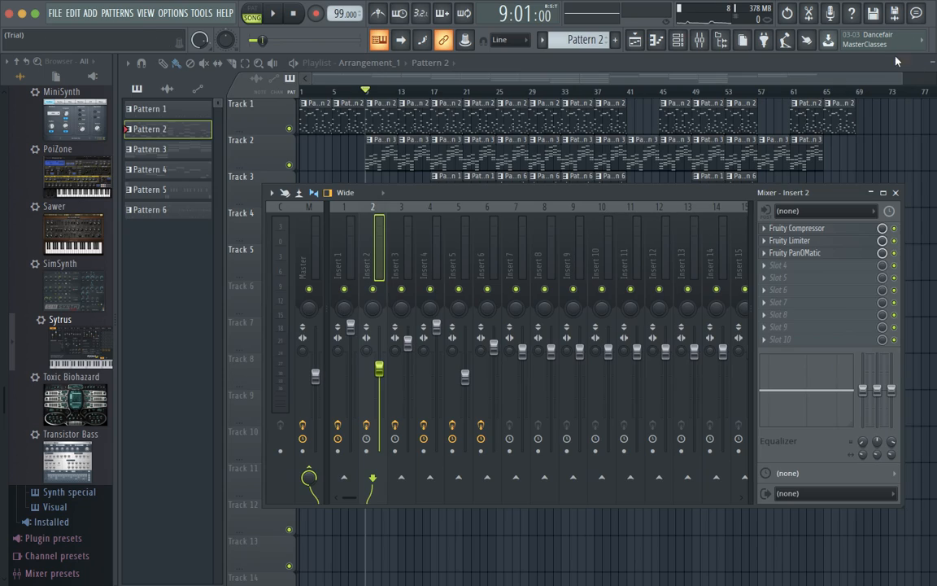
click(677, 43)
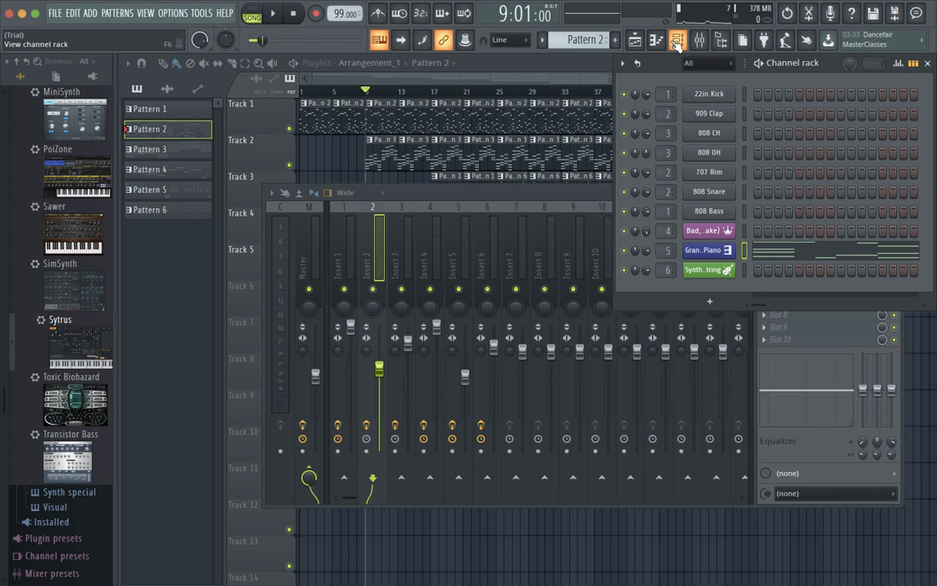
click(677, 43)
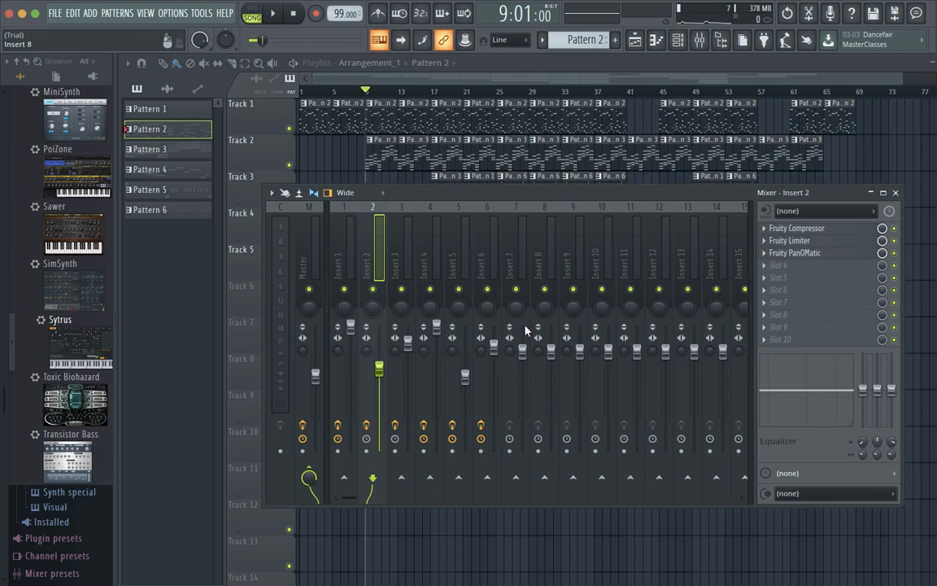
click(464, 376)
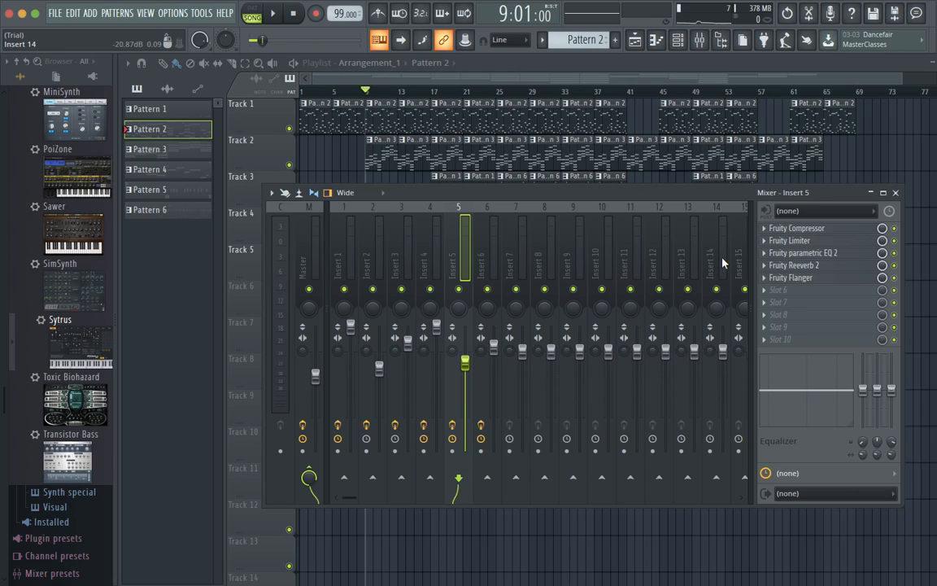
click(830, 253)
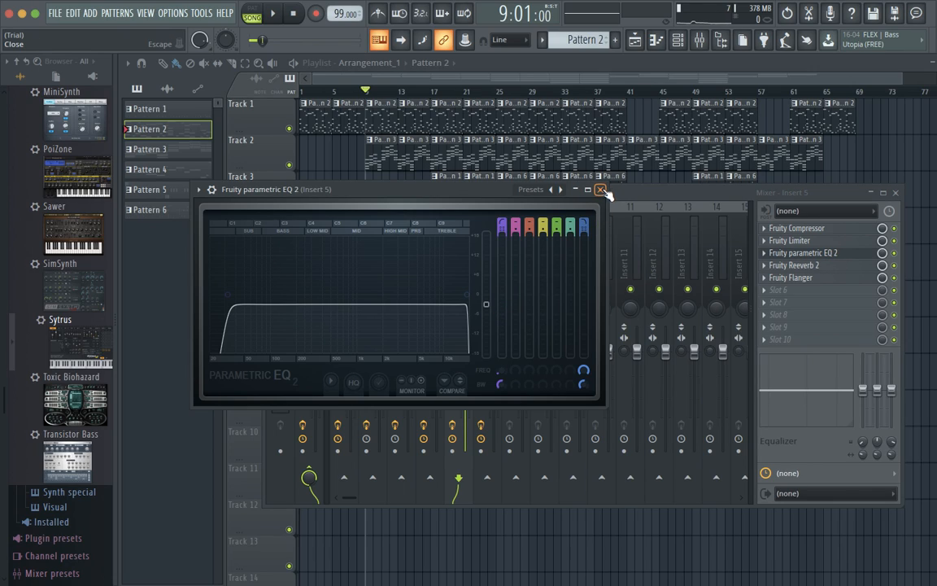
Raise Insert 5's parametric EQ level from -3.0 to -1.6 dB and play the song to hear it.
drag(486, 304, 487, 300)
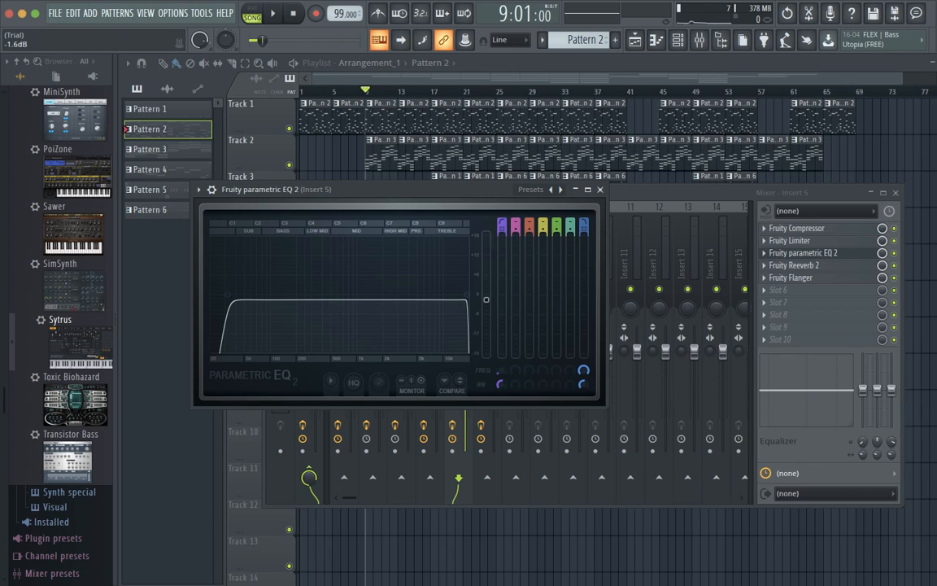
click(602, 191)
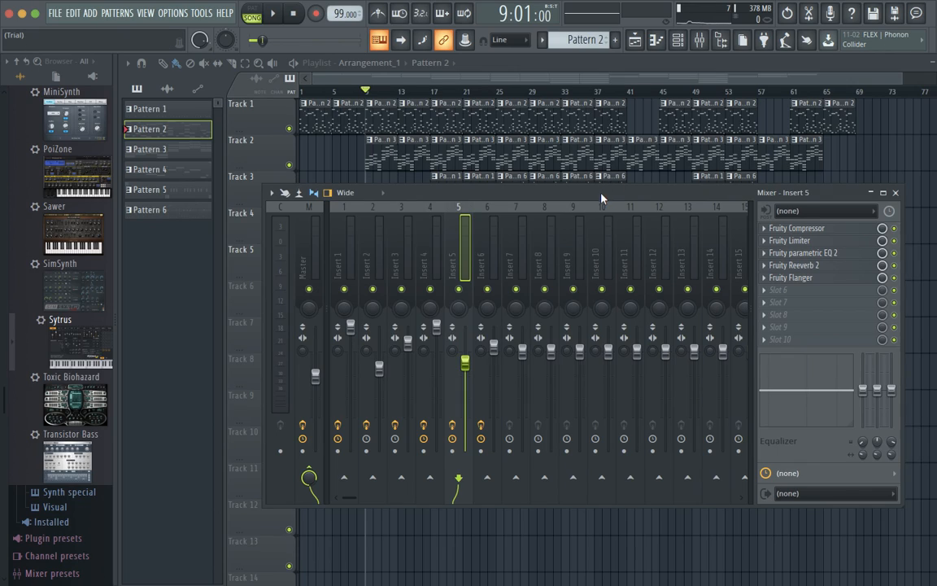
click(895, 193)
key(space)
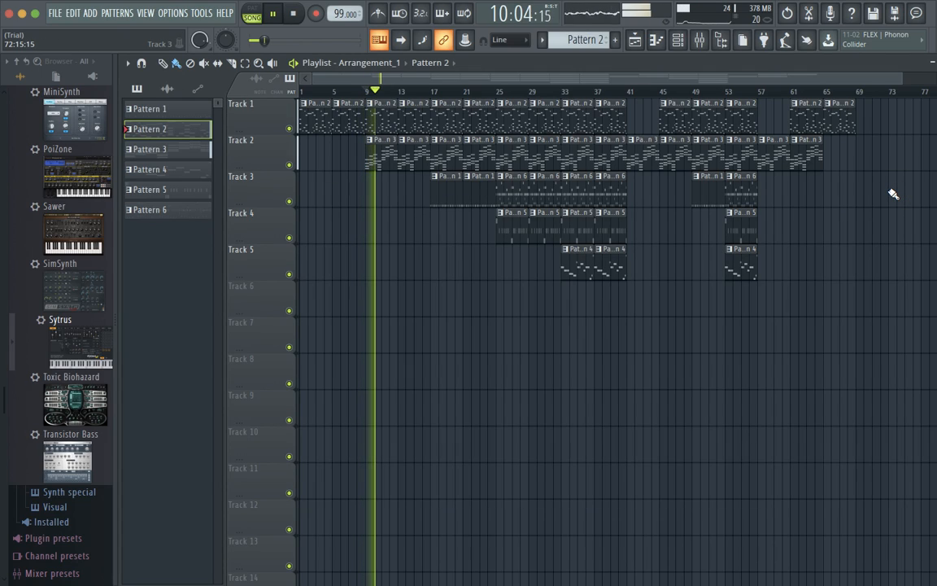
key(space)
Nudge Insert 5's fader up to -2.0 dB and recheck its parametric EQ during playback.
click(721, 40)
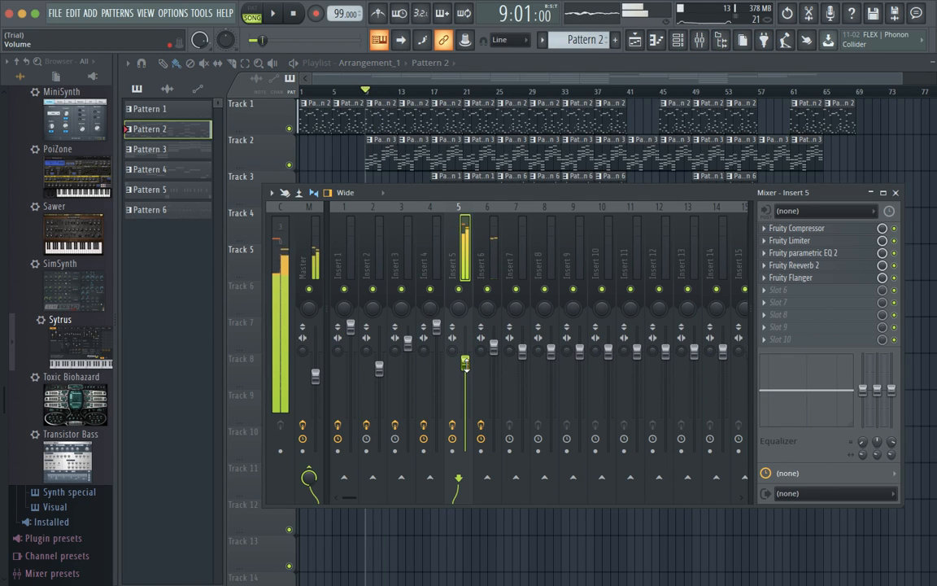
drag(464, 364, 464, 357)
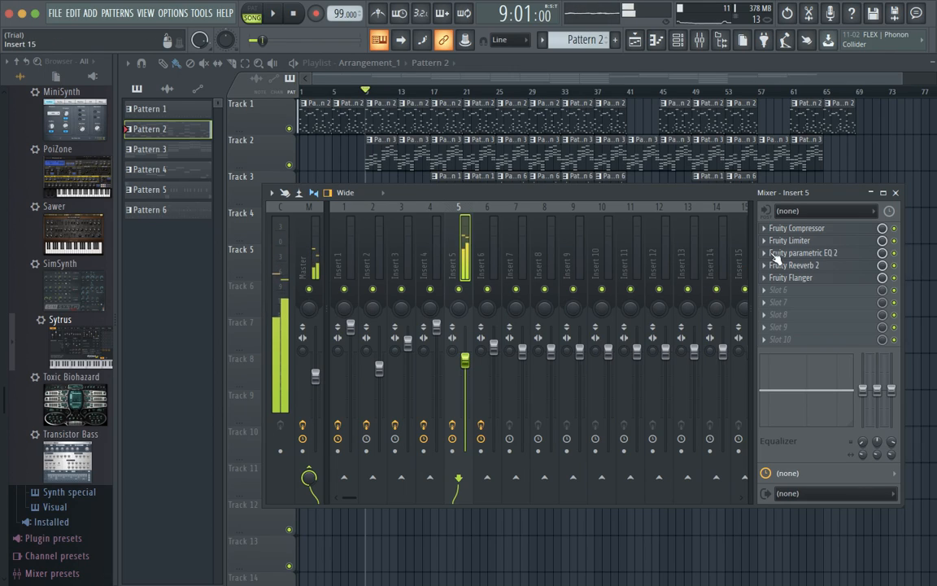
click(822, 255)
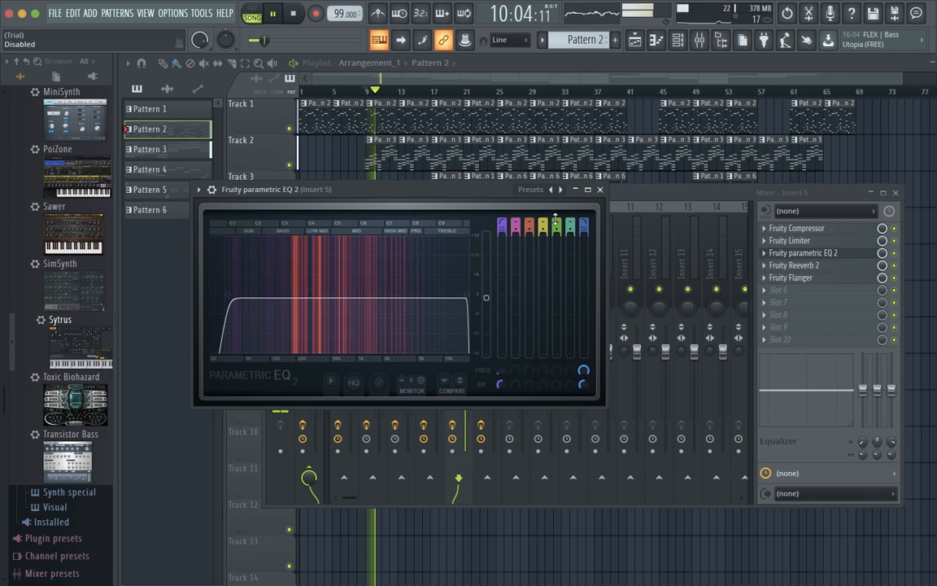
click(601, 188)
key(space)
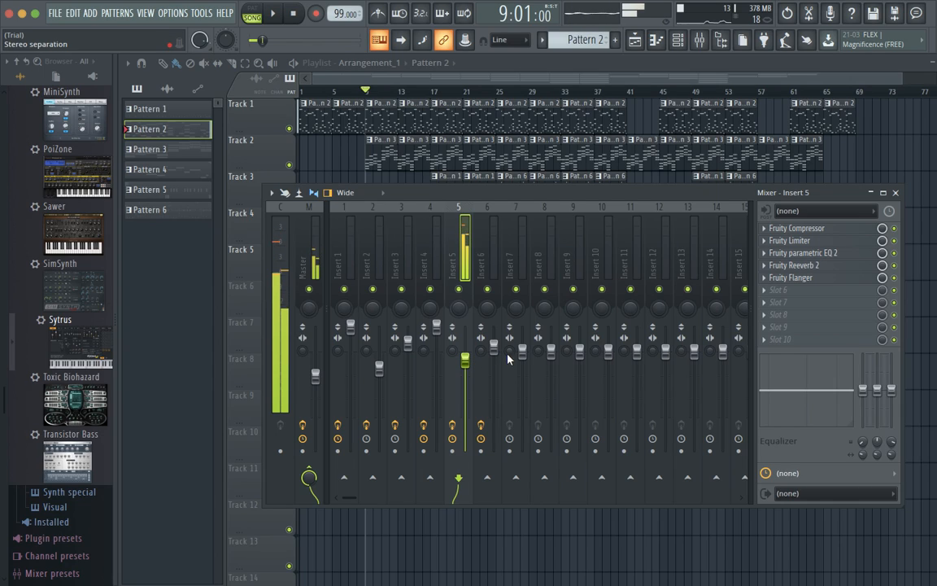
Set Insert 5's volume fader to 0.0 dB.
click(680, 40)
click(680, 39)
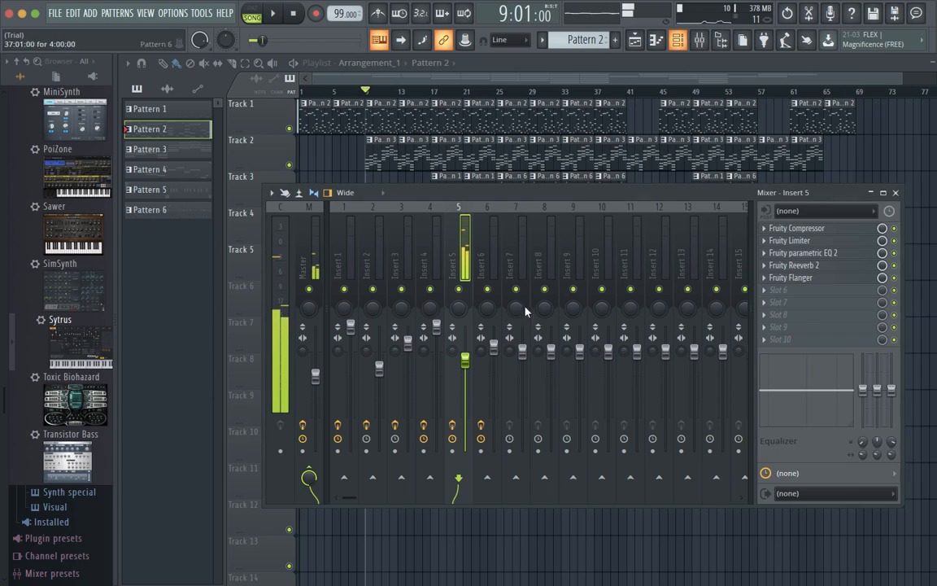
drag(465, 359, 464, 350)
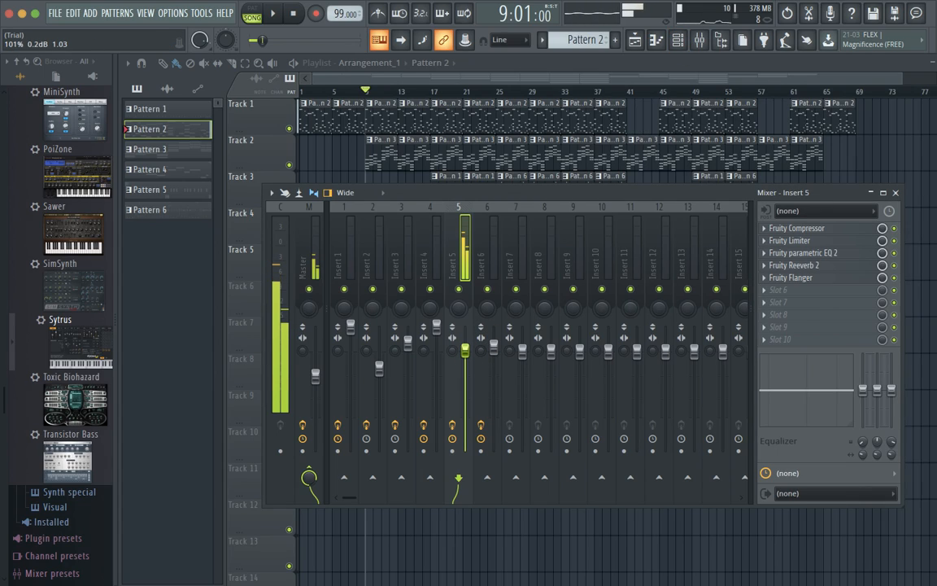
Boost Insert 5's parametric EQ level to 5.6 dB and play the song to hear it.
click(808, 253)
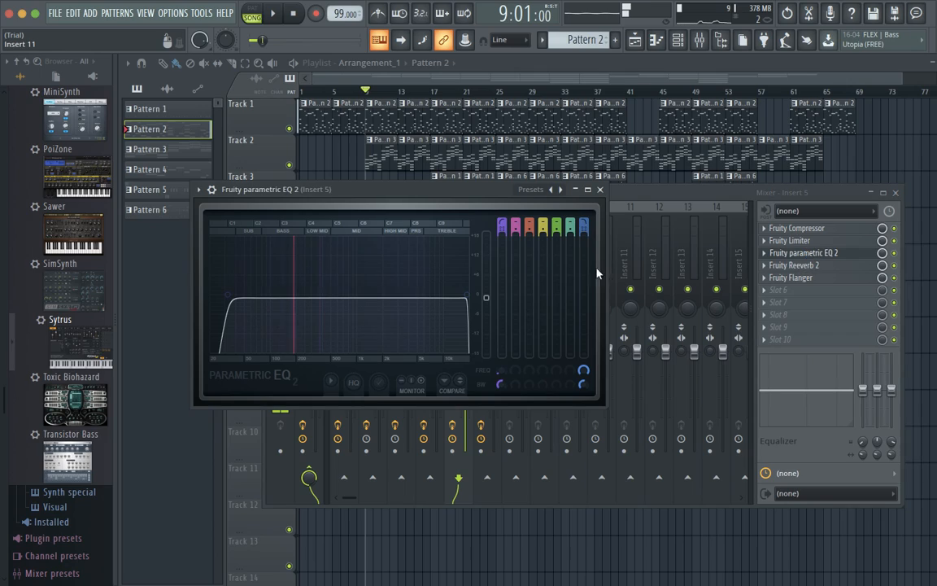
drag(488, 299, 486, 274)
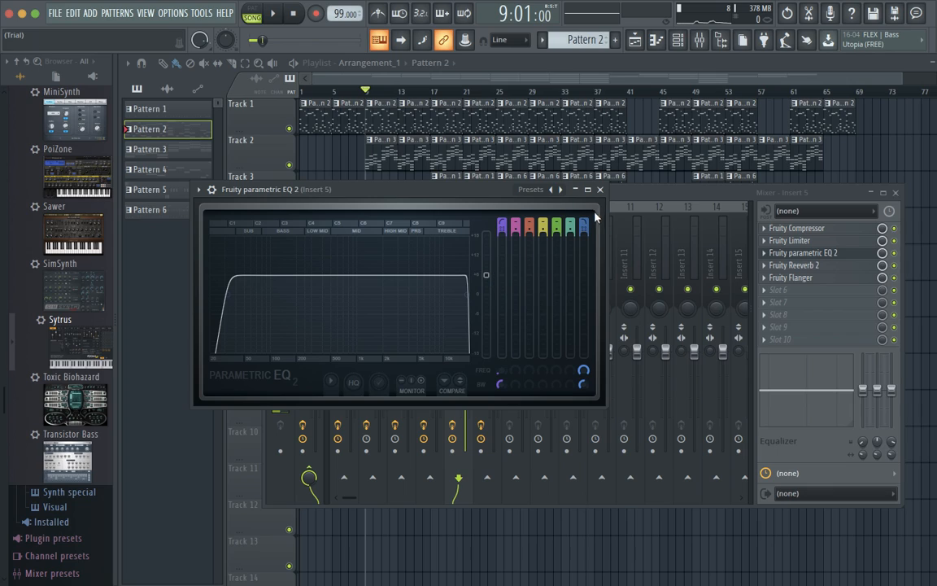
click(603, 189)
key(space)
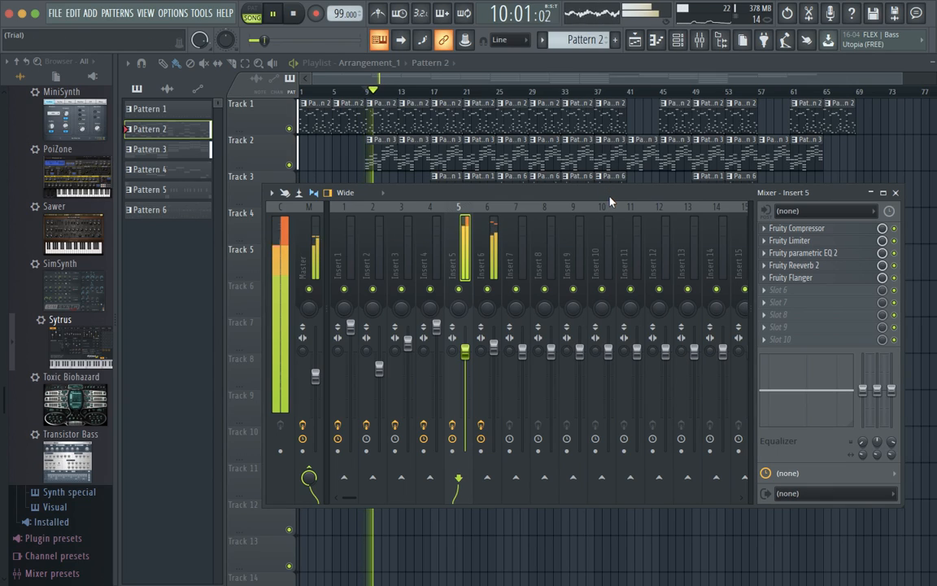
key(space)
Pull the EQ output gain down to 0.9 dB, play to check it, then close the mixer.
click(829, 255)
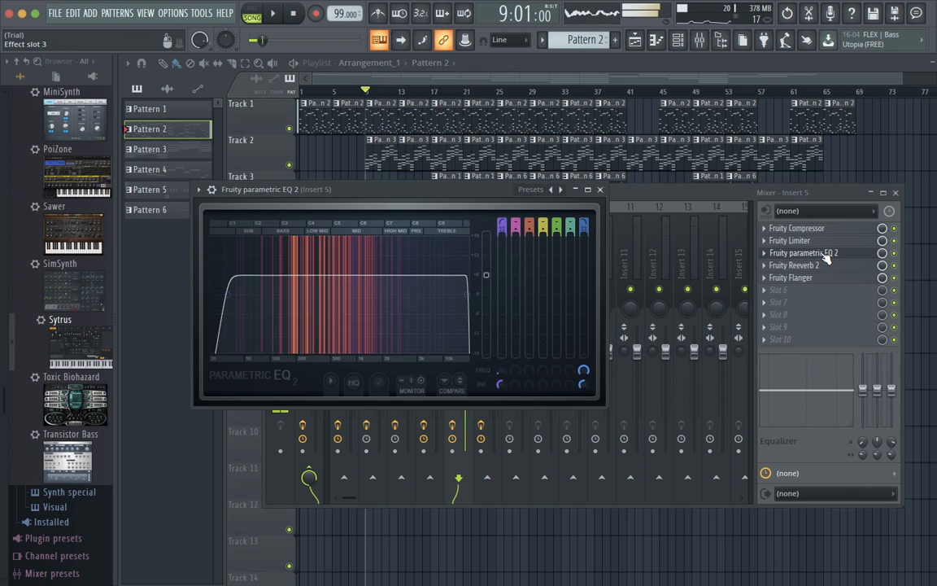
drag(487, 277, 486, 291)
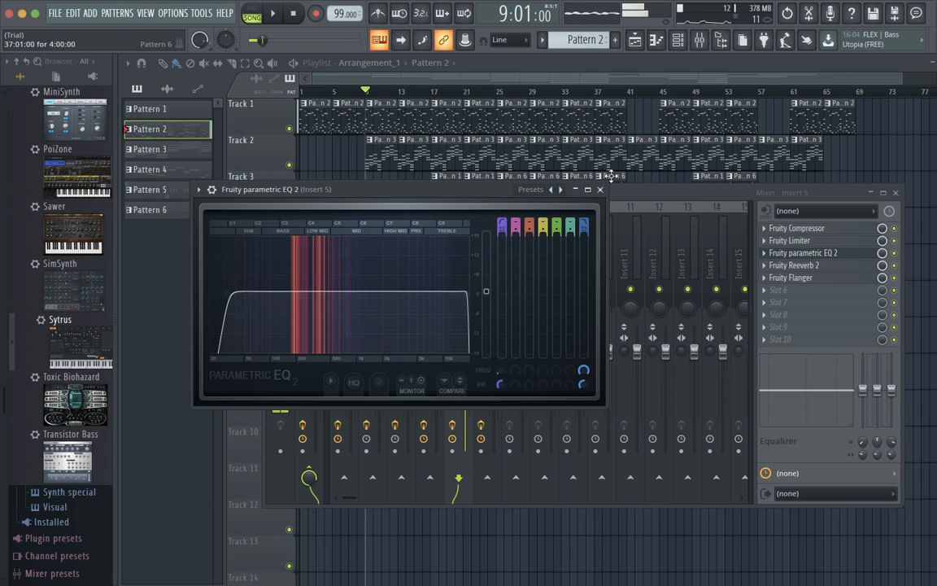
drag(486, 291, 486, 292)
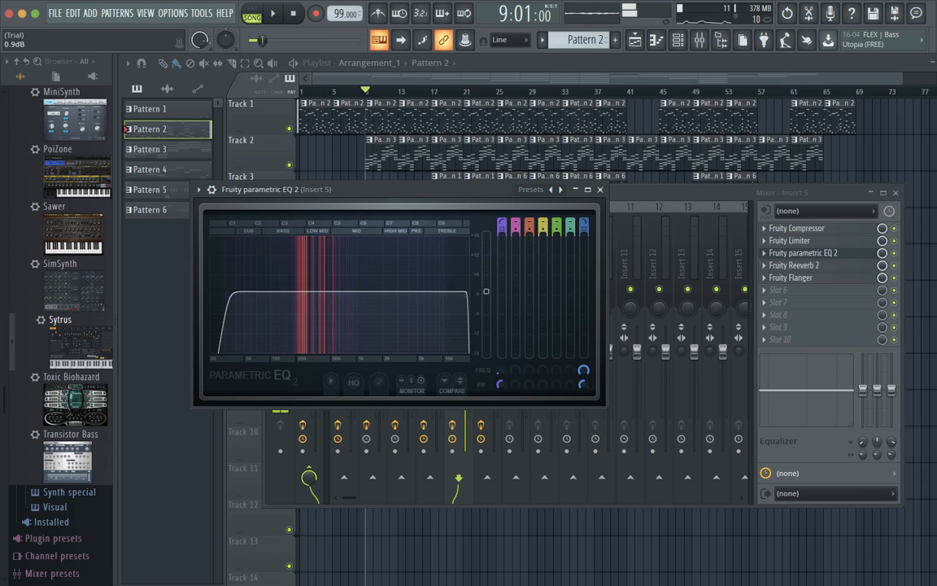
click(600, 189)
key(space)
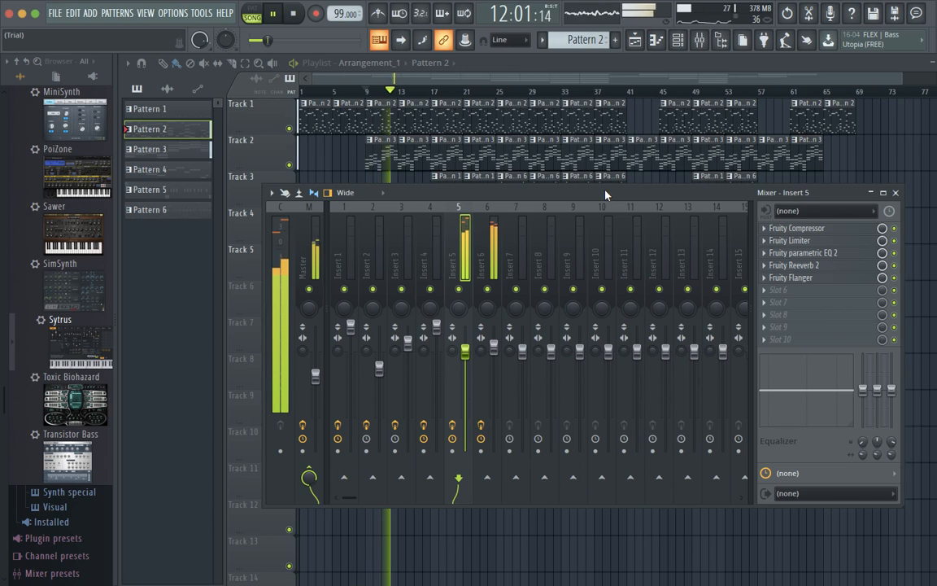
key(space)
click(895, 193)
Open the Synth String pattern's notes, select them all and play the part.
double_click(384, 149)
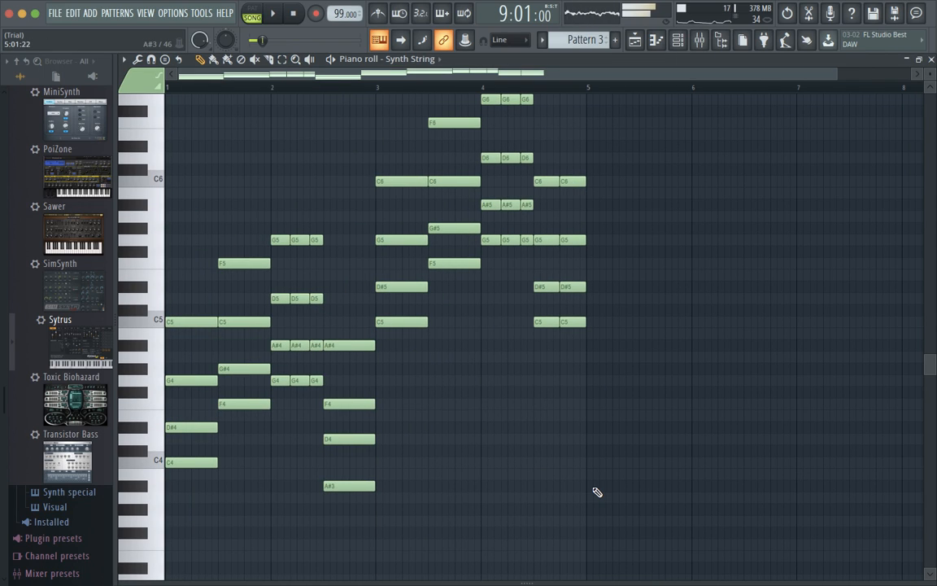
key(ctrl+a)
scroll(606, 411, up, 3)
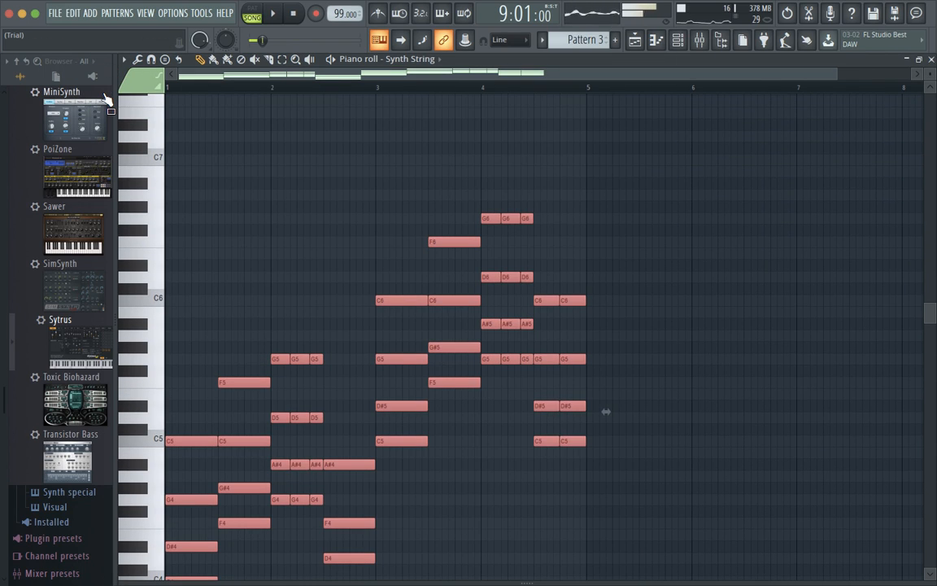
key(space)
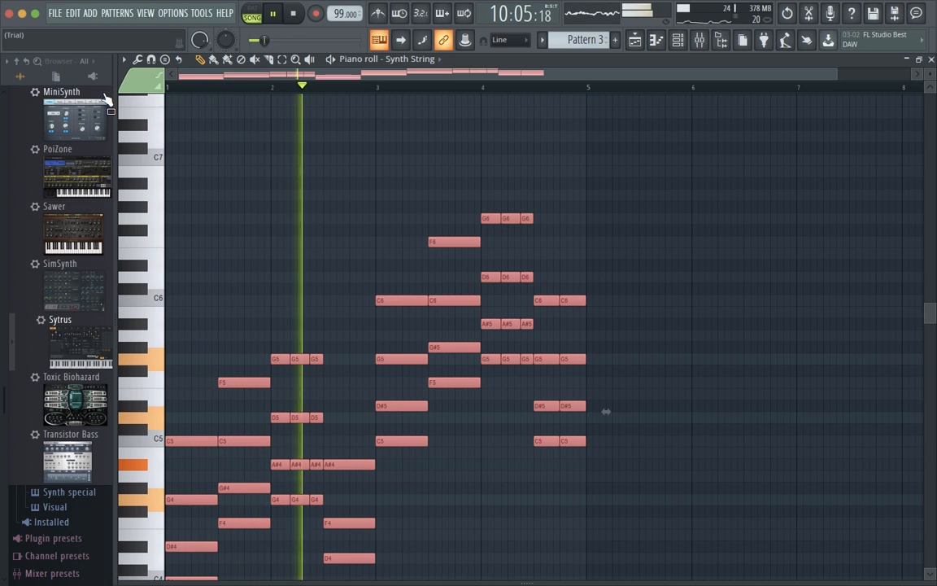
key(space)
Drop the Synth String notes an octave, audition them, raise them back an octave, close the editor.
drag(606, 411, 606, 551)
key(space)
key(space)
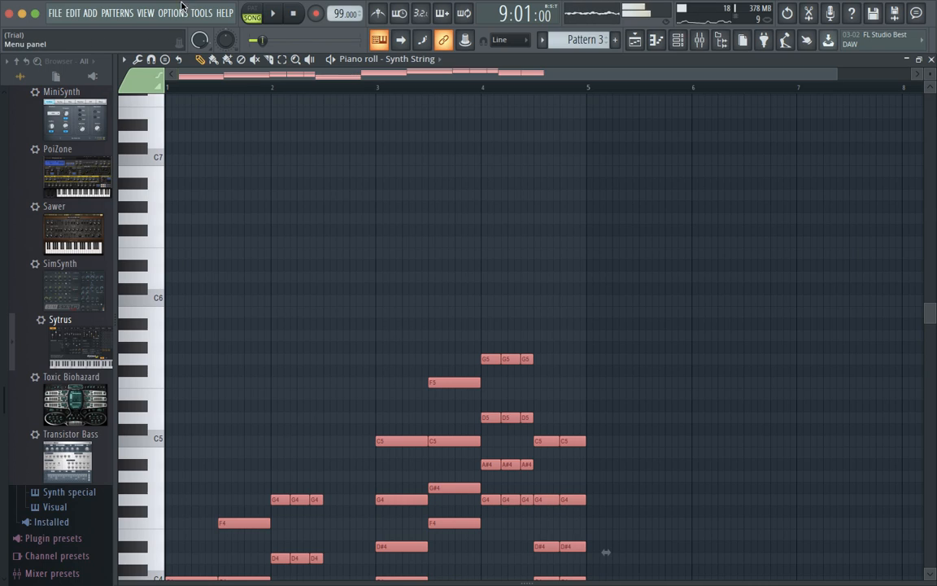
scroll(237, 262, down, 6)
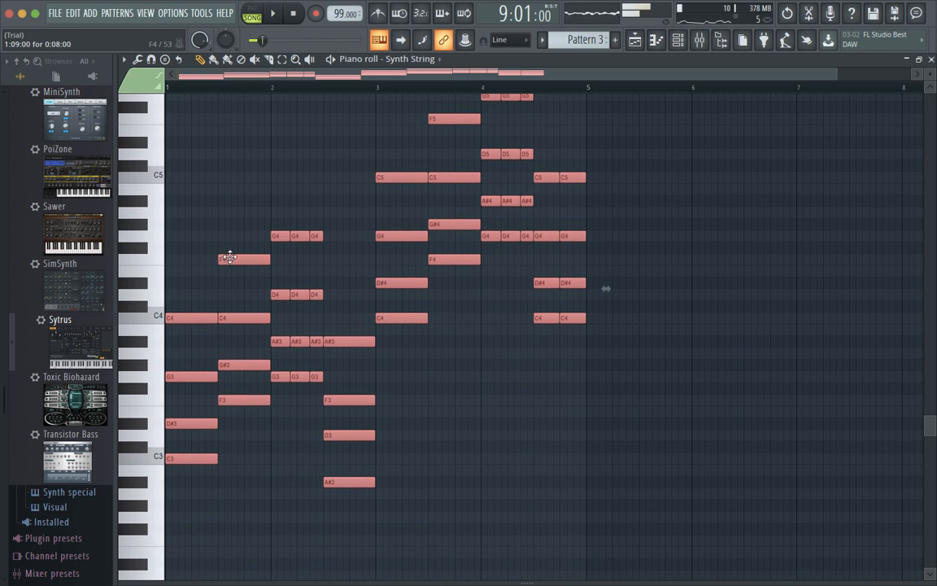
key(space)
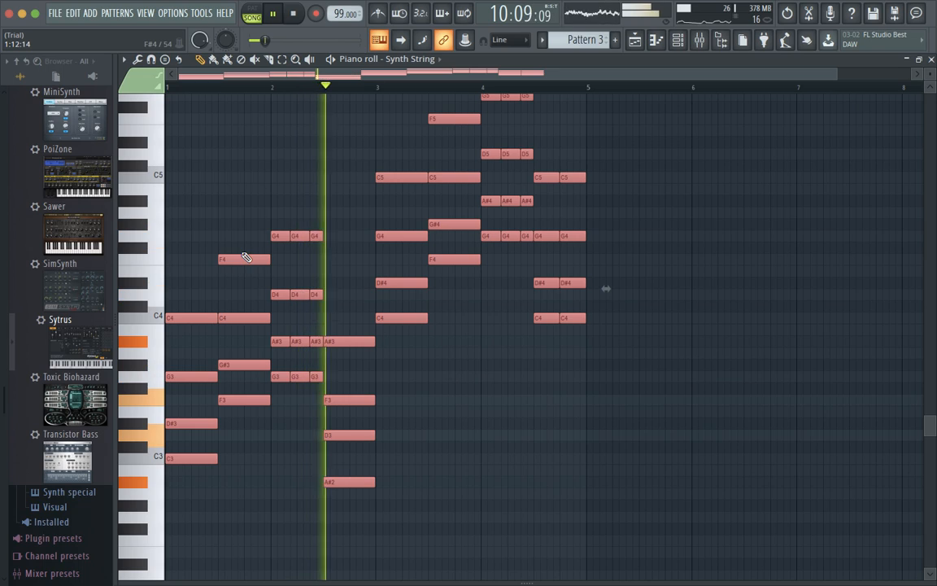
key(ctrl+Up)
key(space)
scroll(440, 301, up, 3)
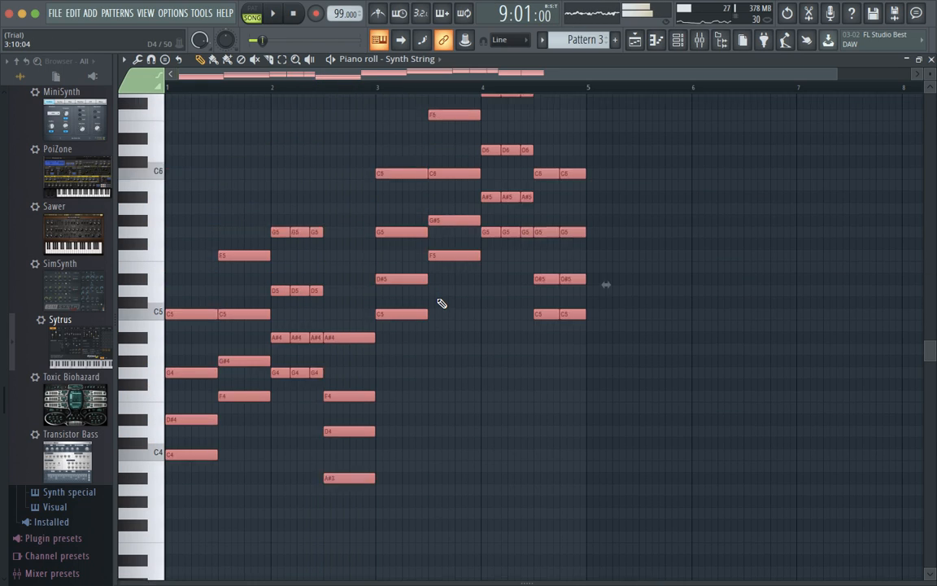
scroll(441, 302, up, 3)
scroll(621, 236, down, 2)
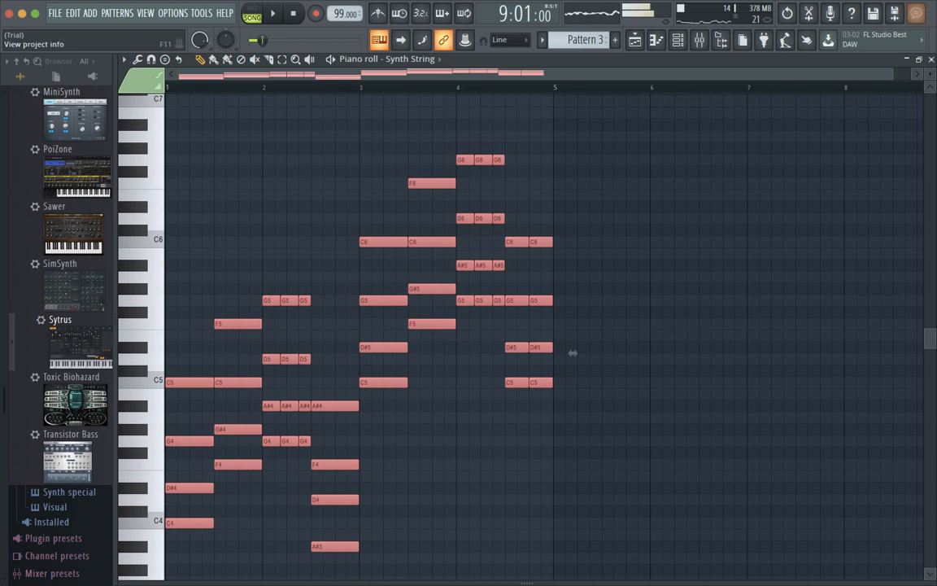
click(931, 59)
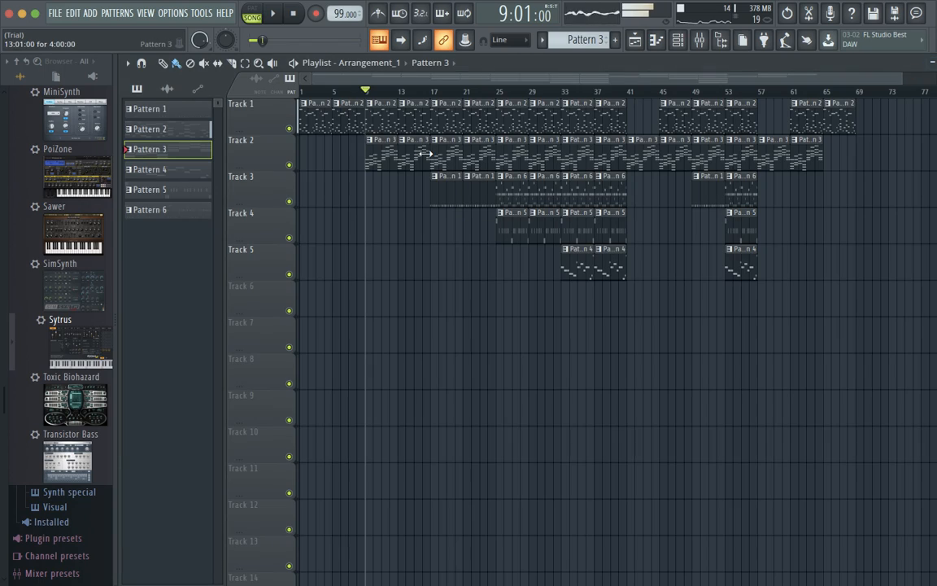
Play the song from bar 17 with Pattern 1's channel rack open, then reset to bar 1.
click(294, 14)
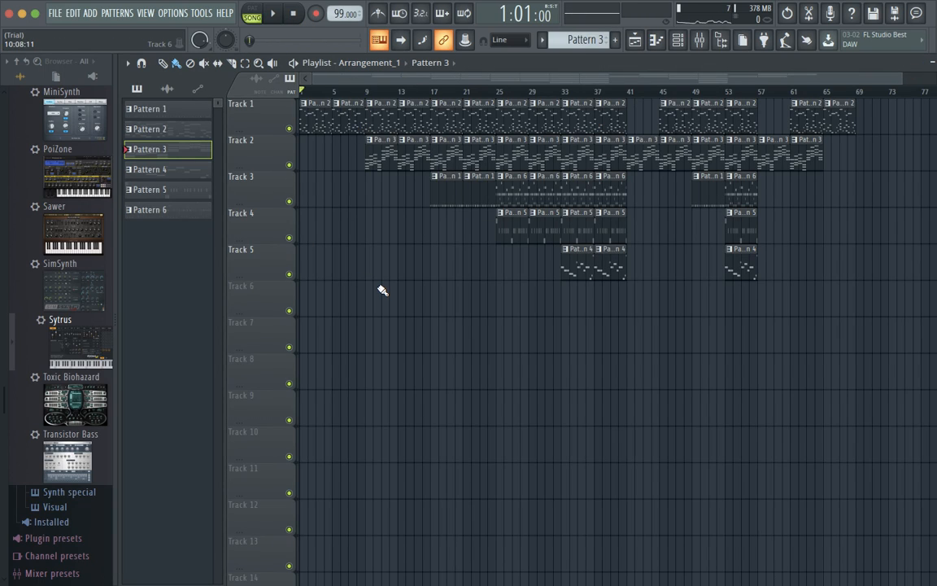
click(433, 95)
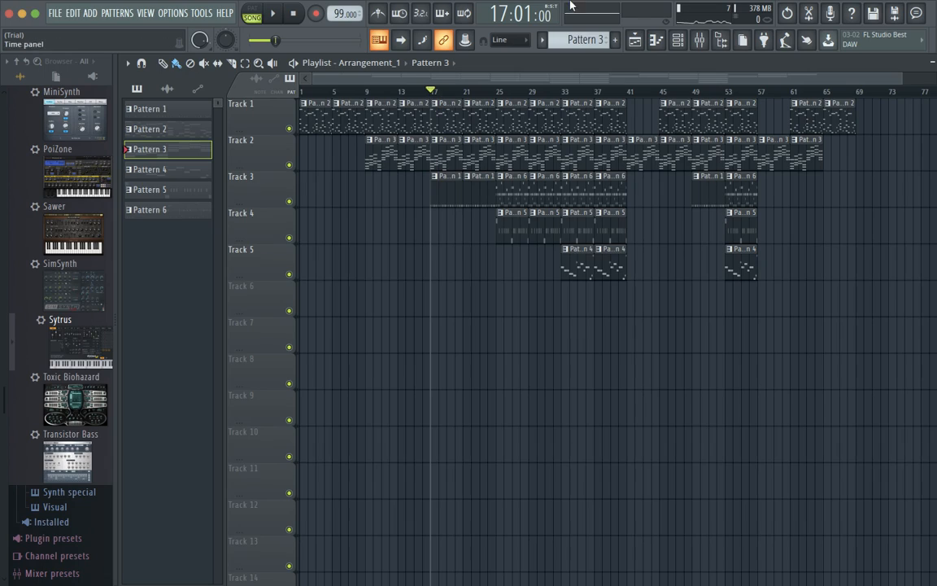
click(679, 40)
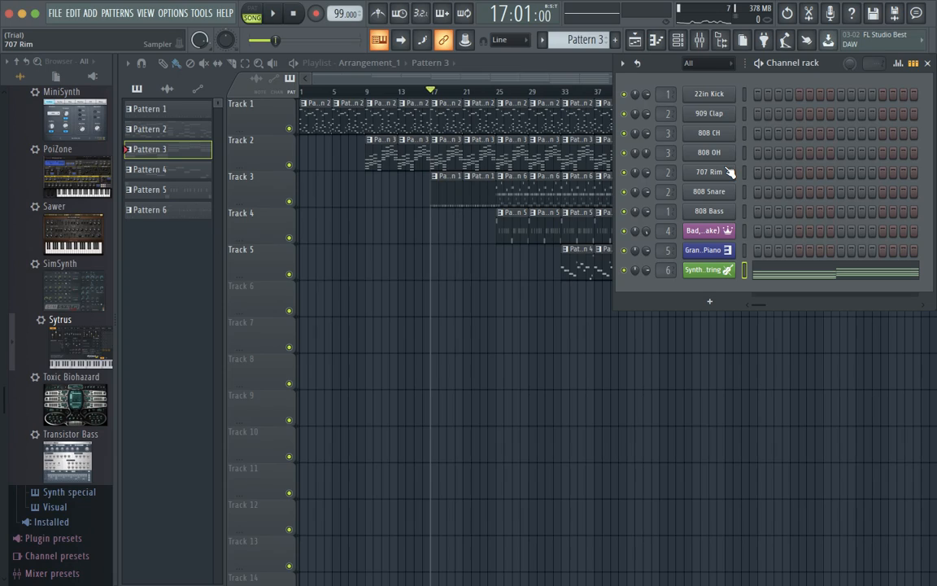
scroll(598, 40, up, 2)
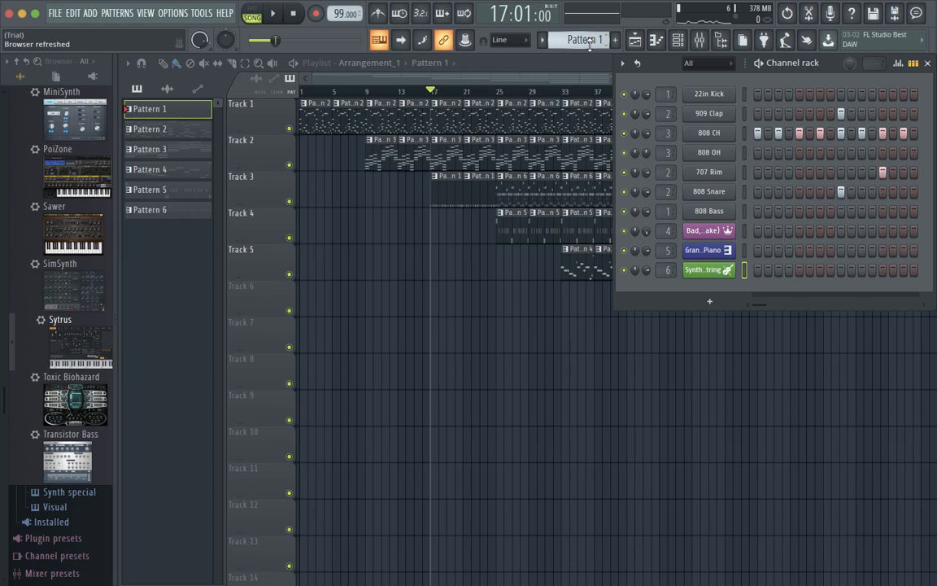
key(space)
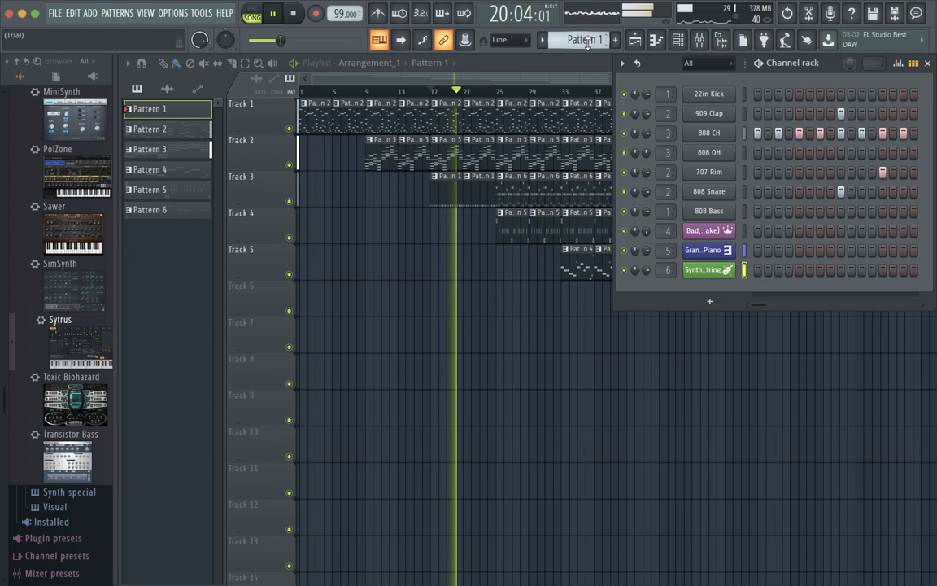
key(space)
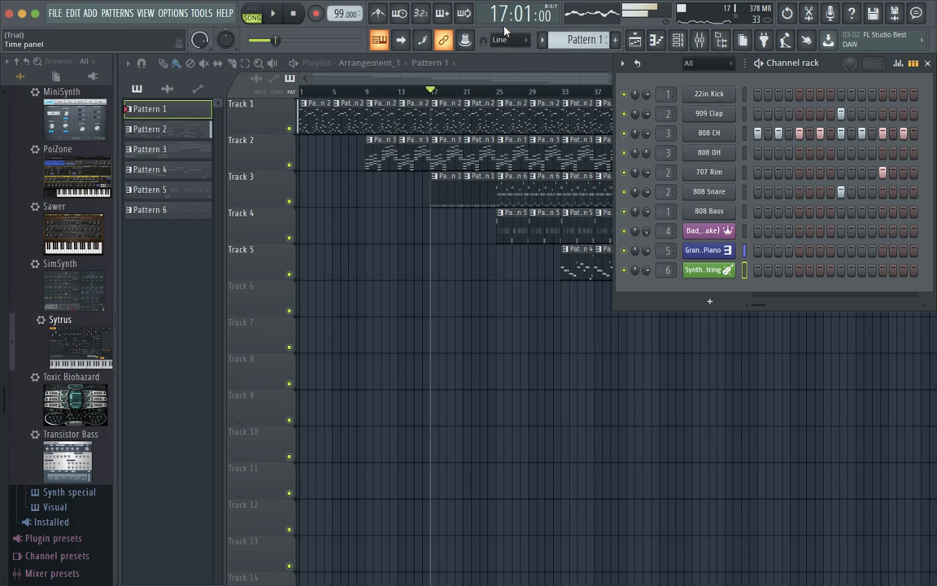
click(293, 16)
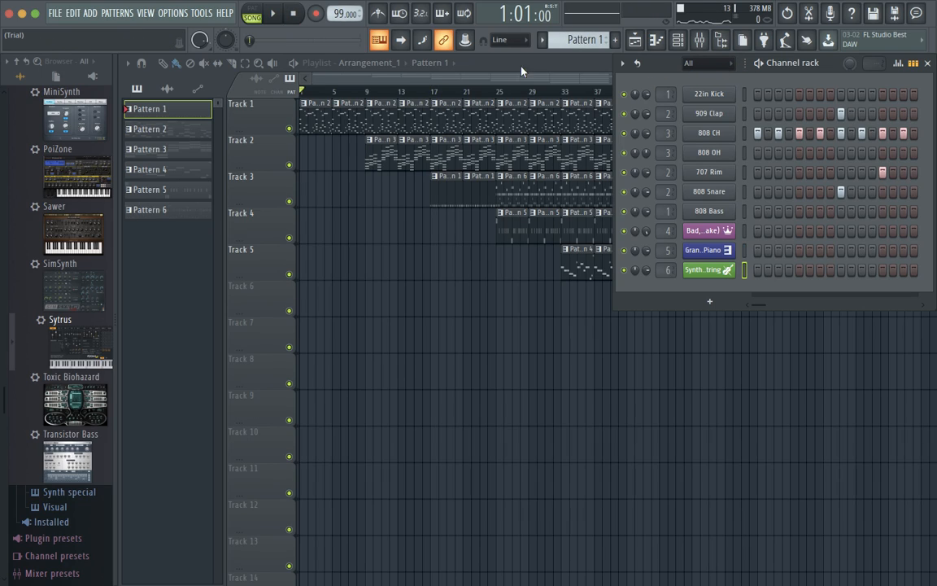
Play from bar 25 with the channel rack open, switch to Pattern 6, then close the rack.
click(489, 98)
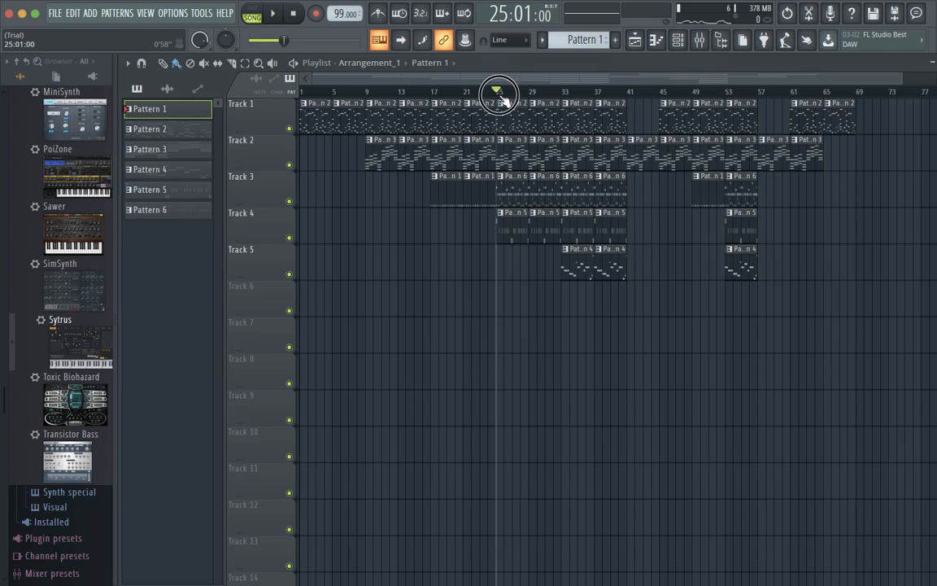
click(697, 40)
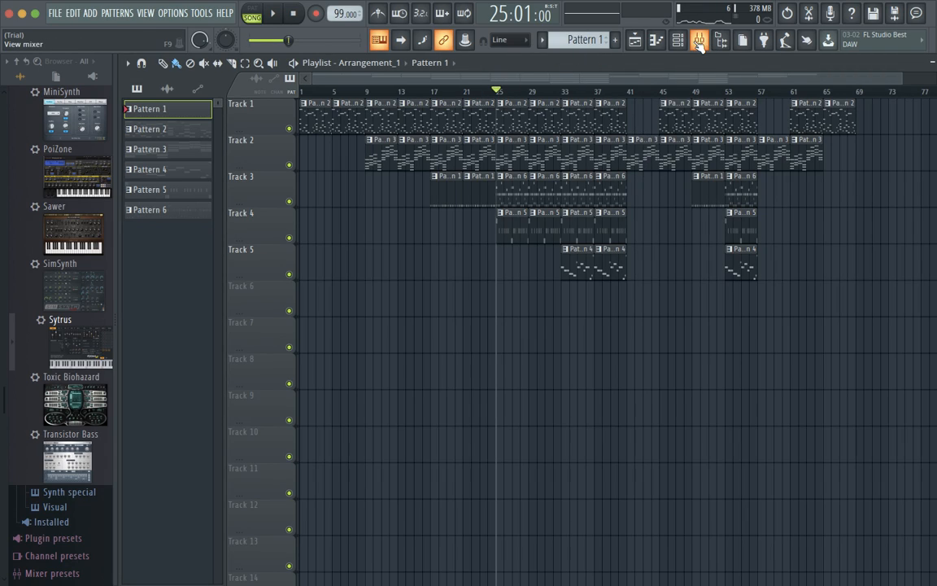
click(677, 40)
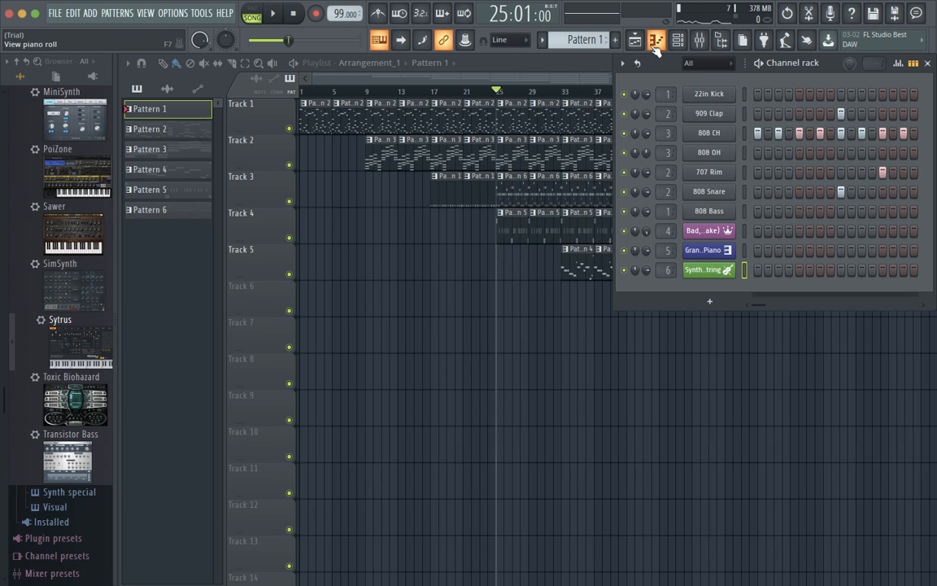
key(space)
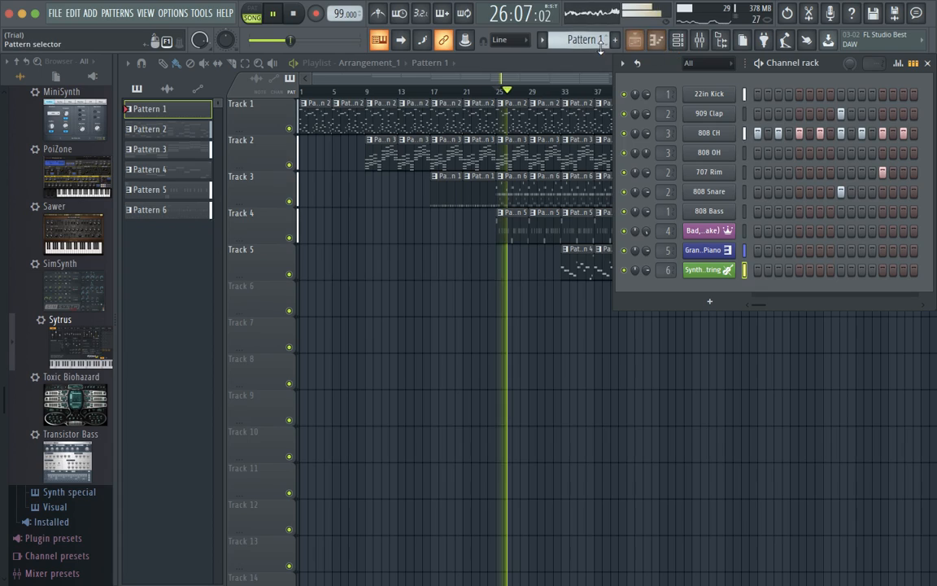
scroll(584, 39, down, 3)
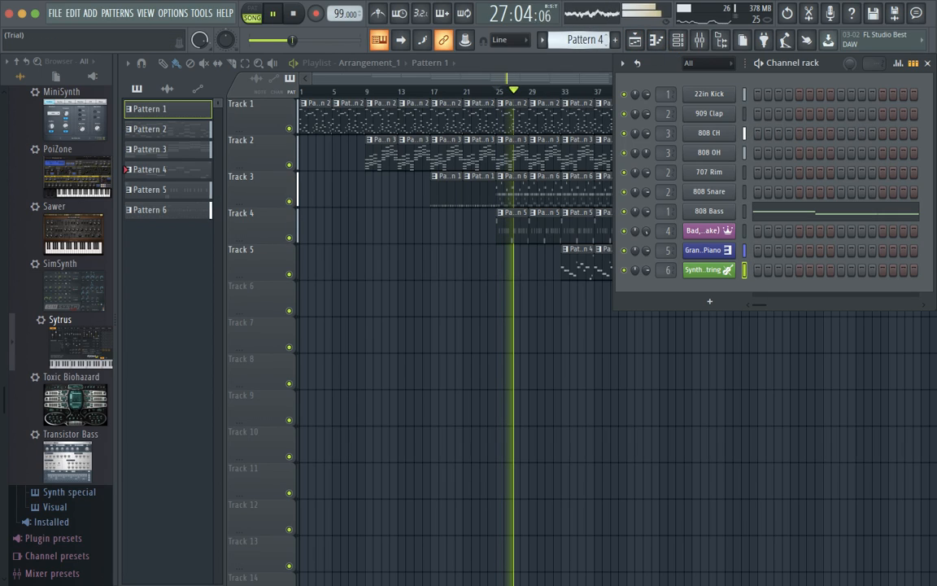
scroll(598, 41, down, 1)
scroll(598, 41, down, 1)
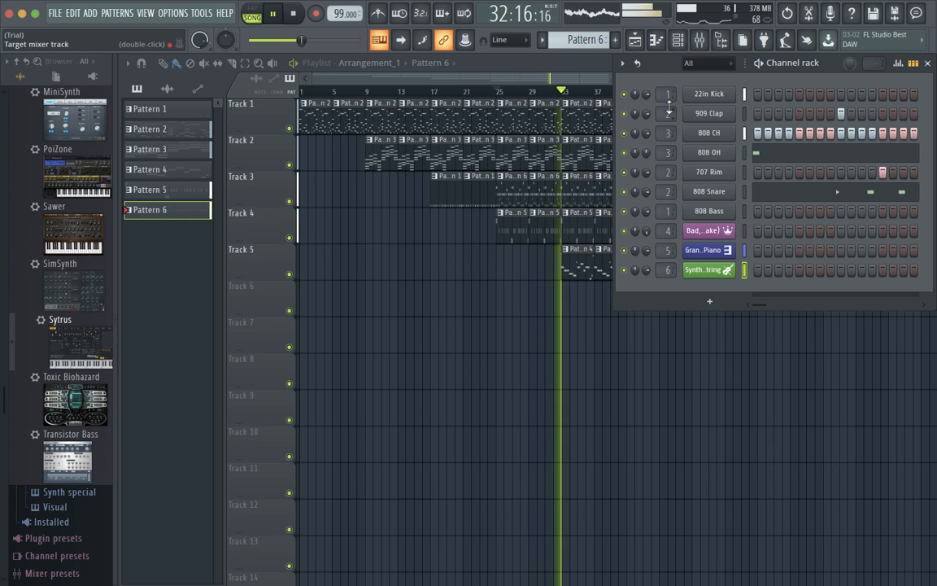
key(space)
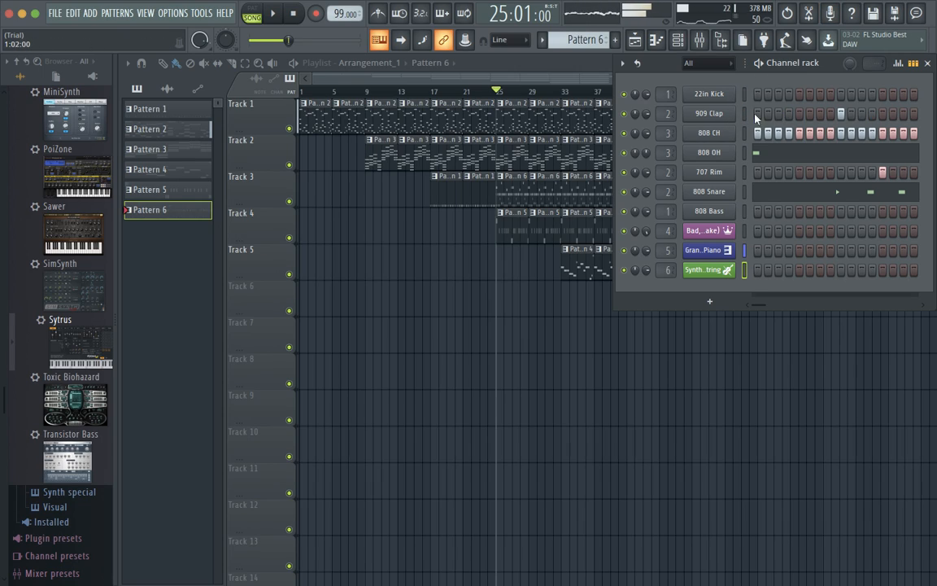
click(927, 64)
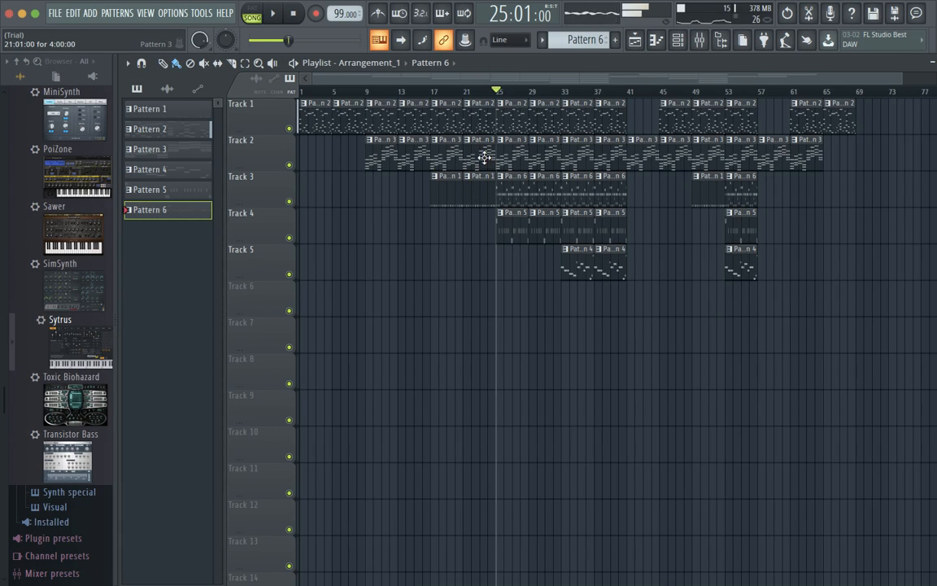
Select the Grand Piano notes in Pattern 2 for copying, then close that note editor.
double_click(478, 134)
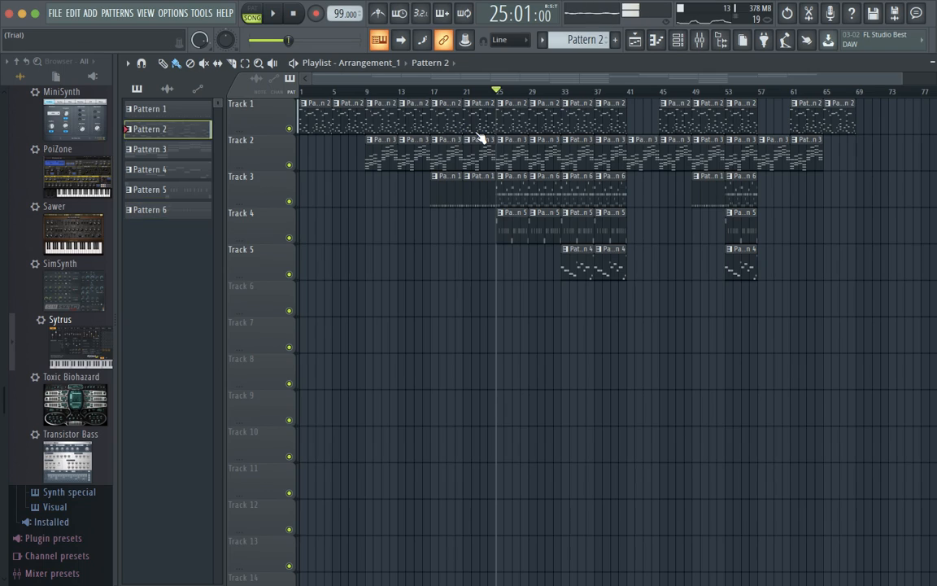
scroll(455, 289, down, 5)
scroll(454, 301, up, 6)
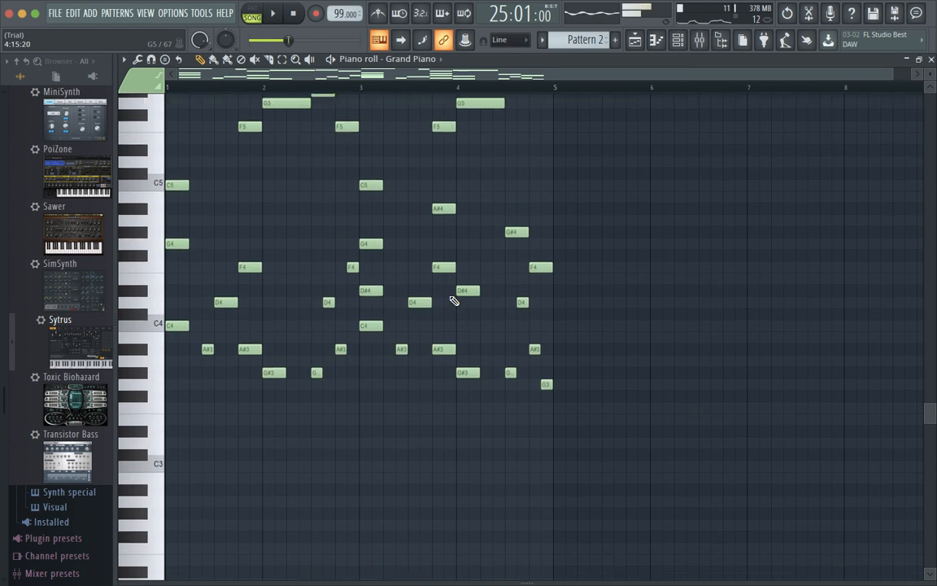
drag(563, 421, 164, 342)
click(932, 61)
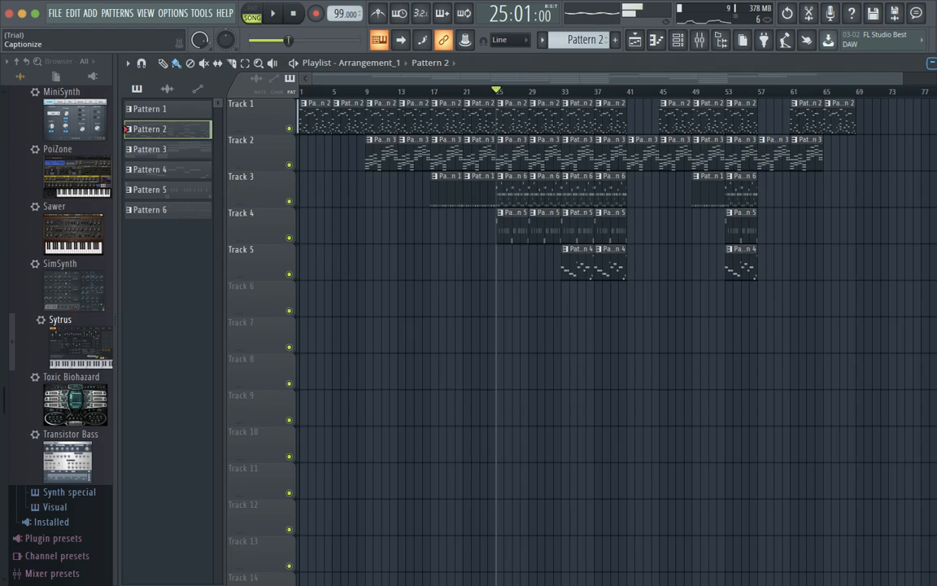
Paste the piano notes into Pattern 4's 808 Bass, delete them again, and return to bar 1.
double_click(574, 264)
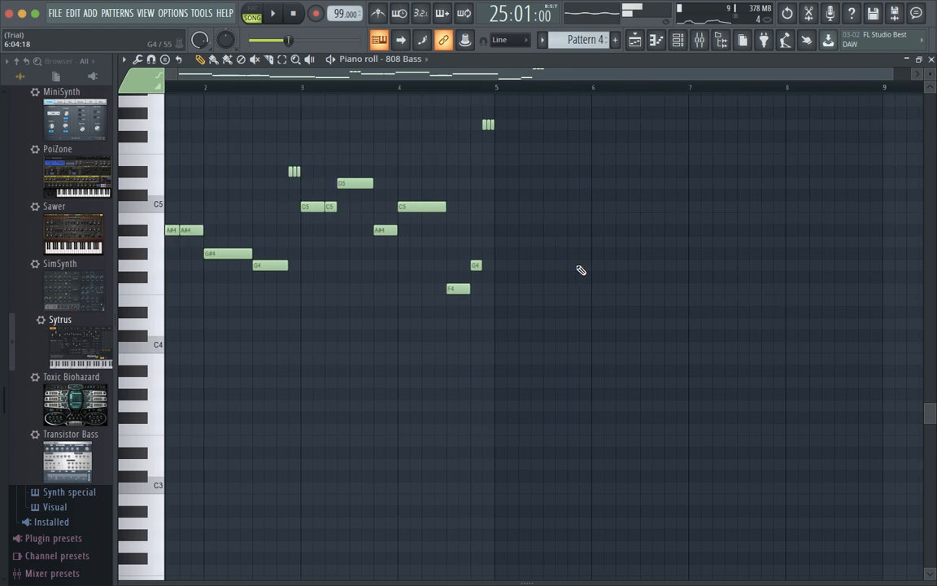
scroll(580, 270, down, 3)
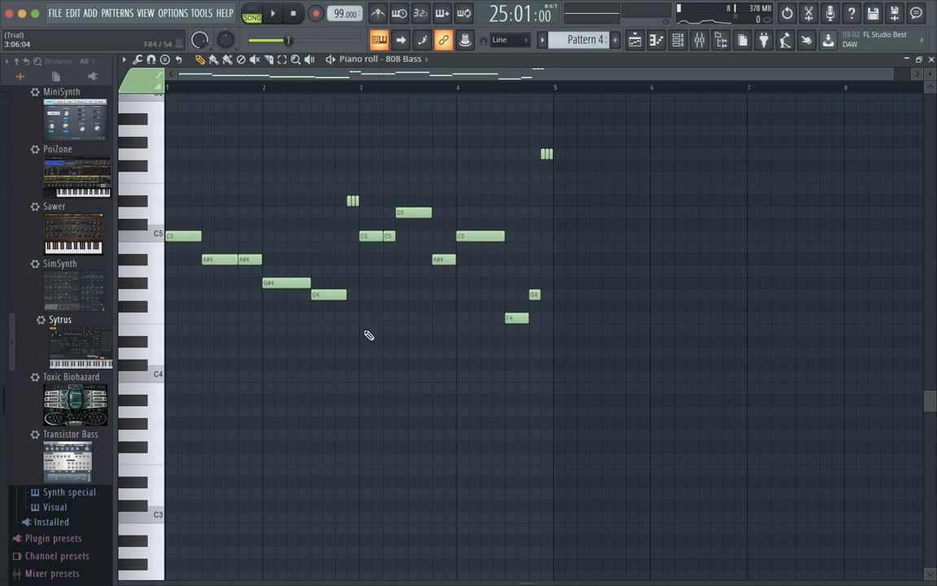
key(super+v)
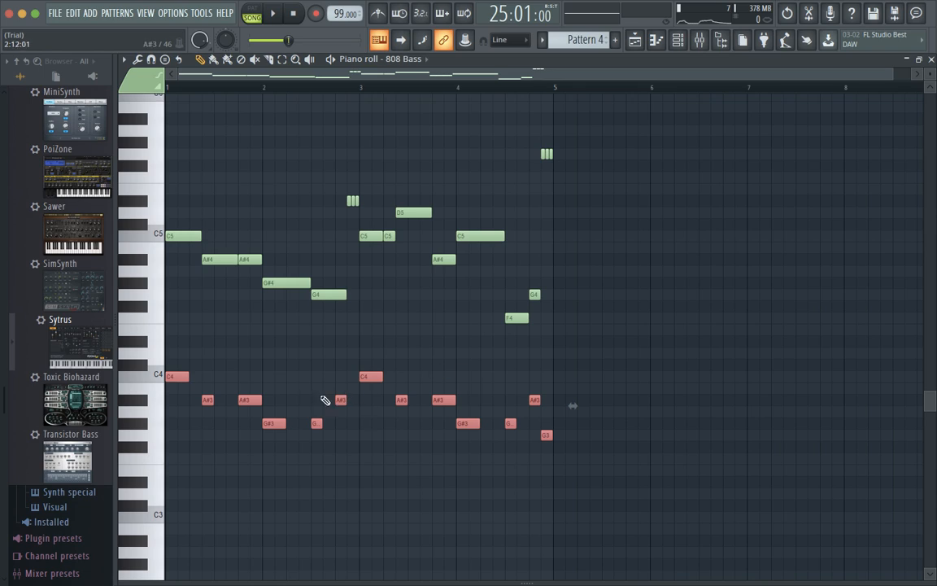
key(Delete)
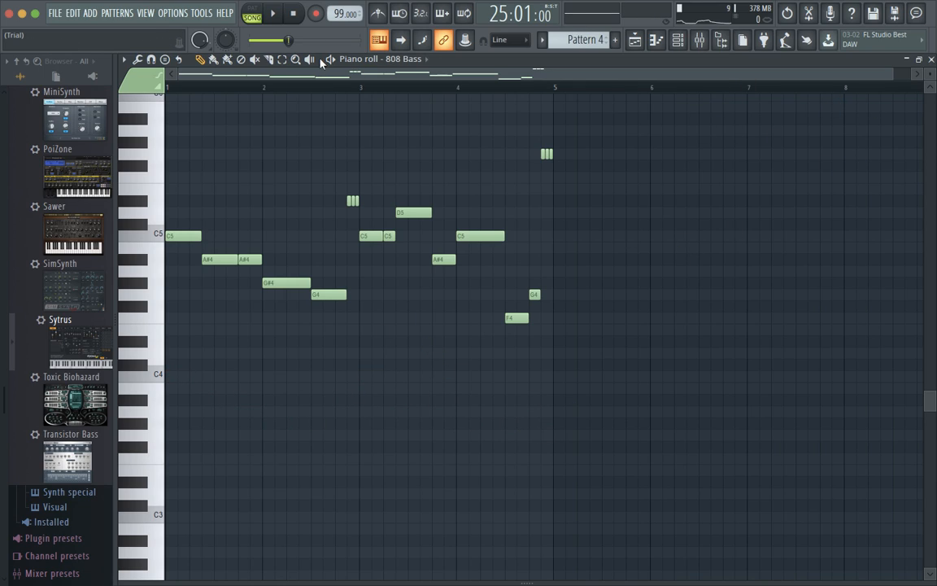
click(294, 16)
click(931, 61)
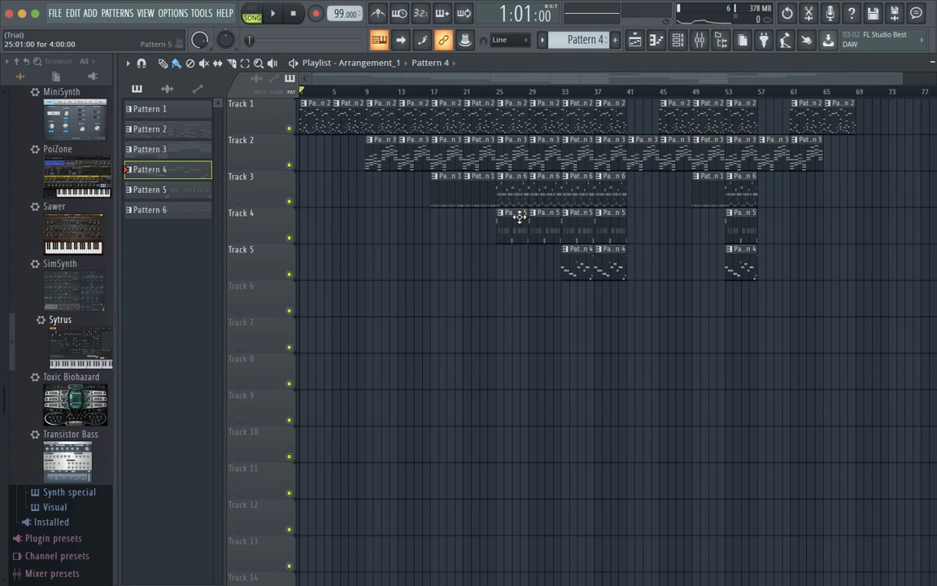
Select all the 808 Bass notes in Pattern 4.
double_click(572, 260)
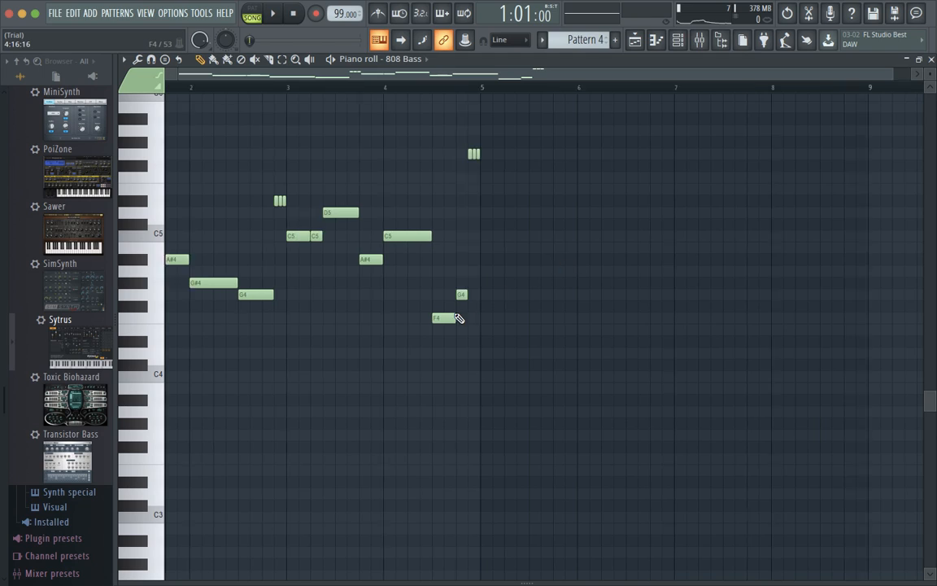
drag(606, 376, 141, 155)
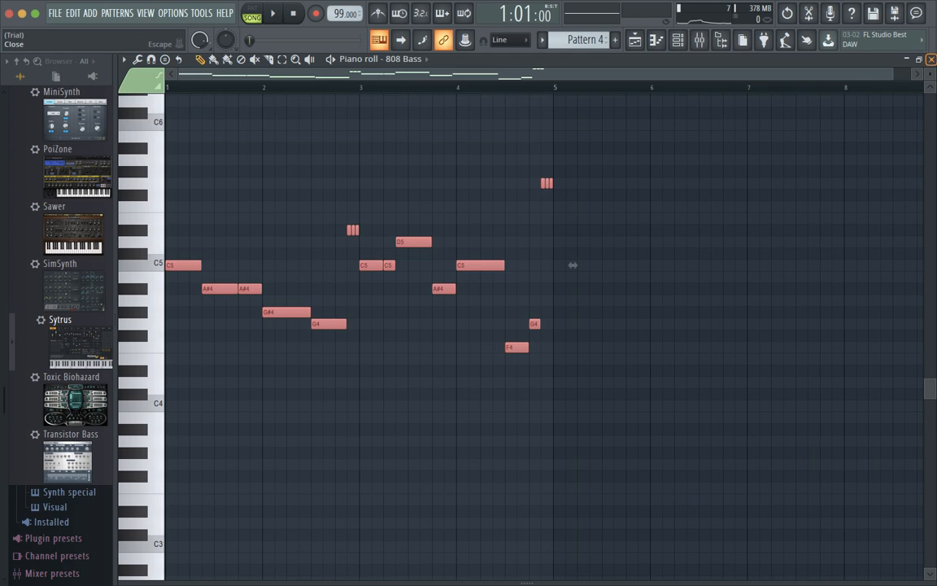
click(931, 59)
Paste the bass notes into Pattern 5's 22in Kick, then delete them, leaving only kick notes.
double_click(538, 225)
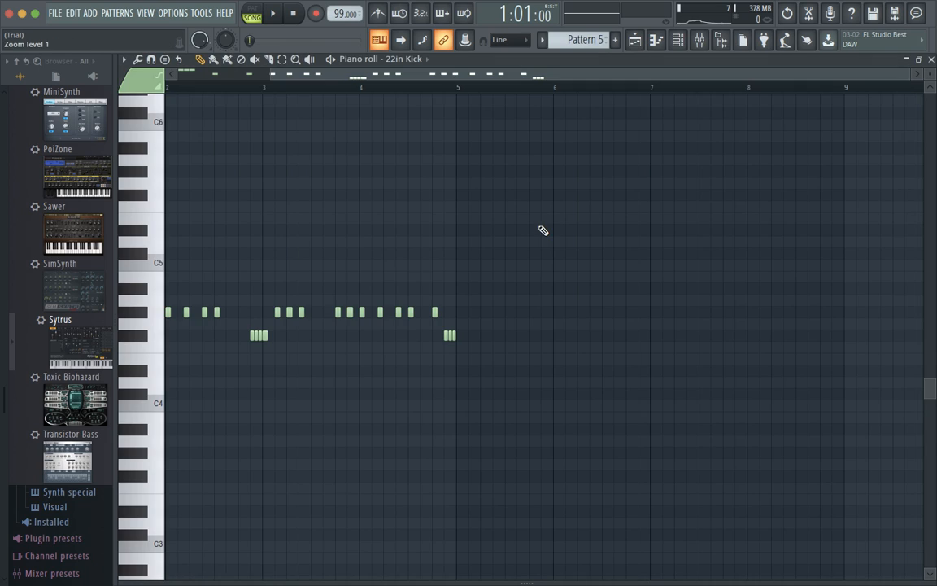
key(ctrl+v)
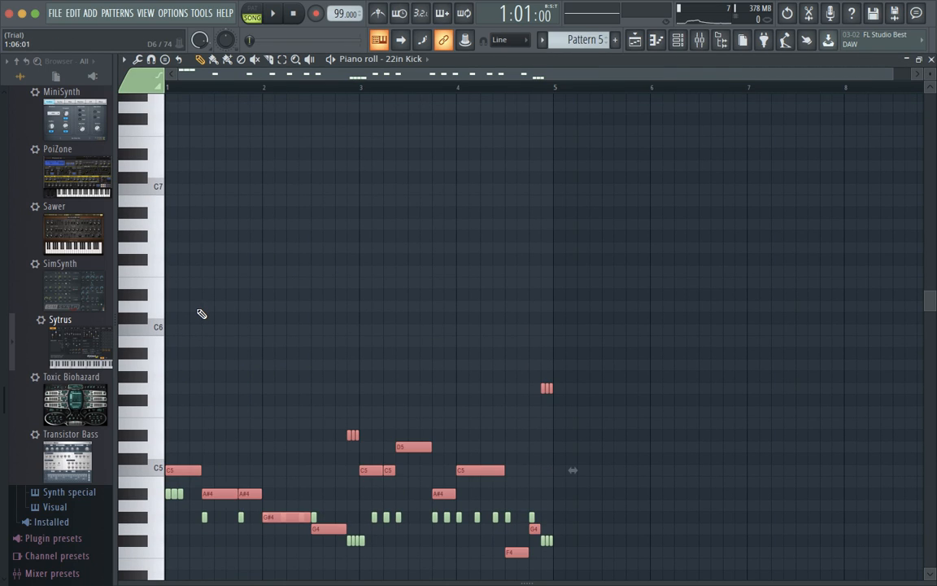
scroll(201, 314, down, 5)
scroll(201, 301, up, 3)
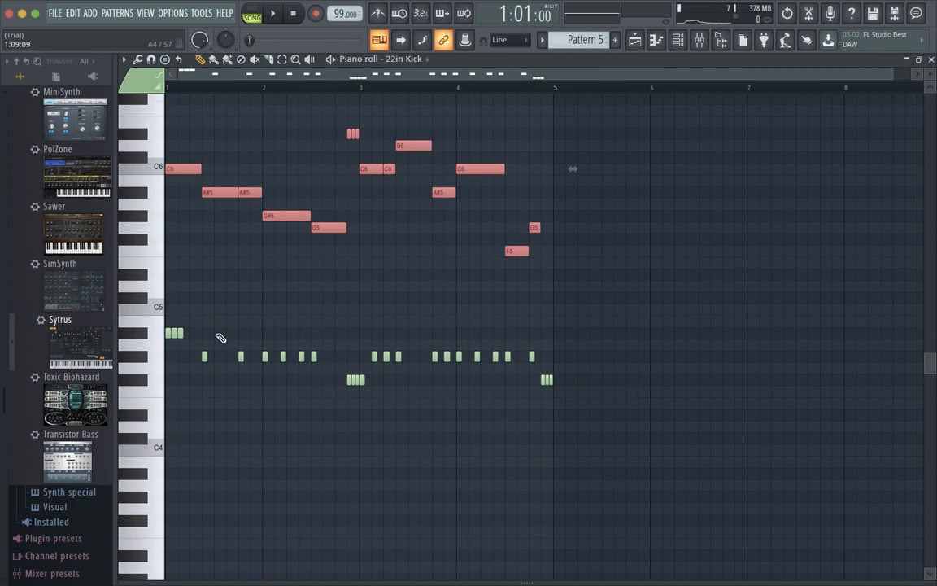
scroll(194, 242, up, 3)
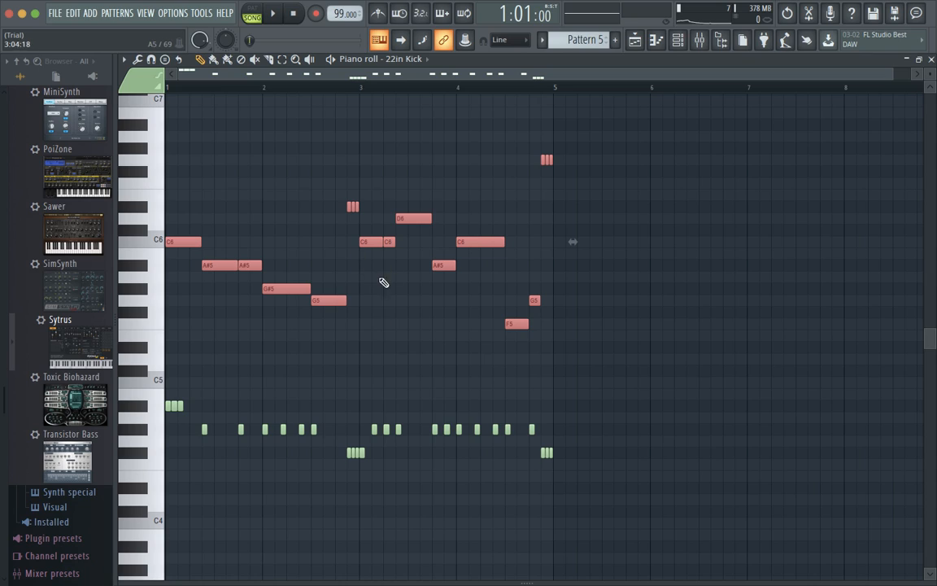
key(Delete)
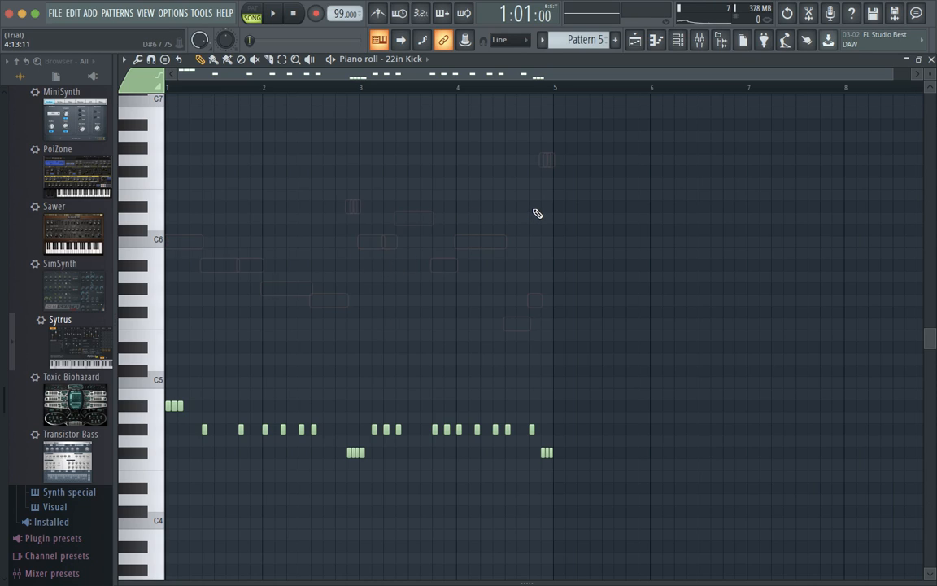
Close the 22in Kick piano roll and switch to the desktop space.
click(929, 60)
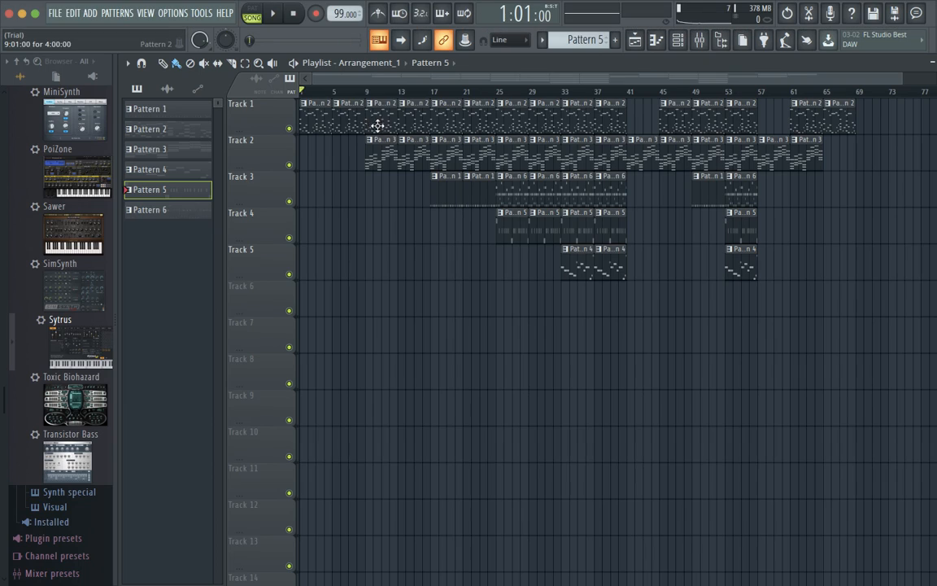
key(ctrl+Left)
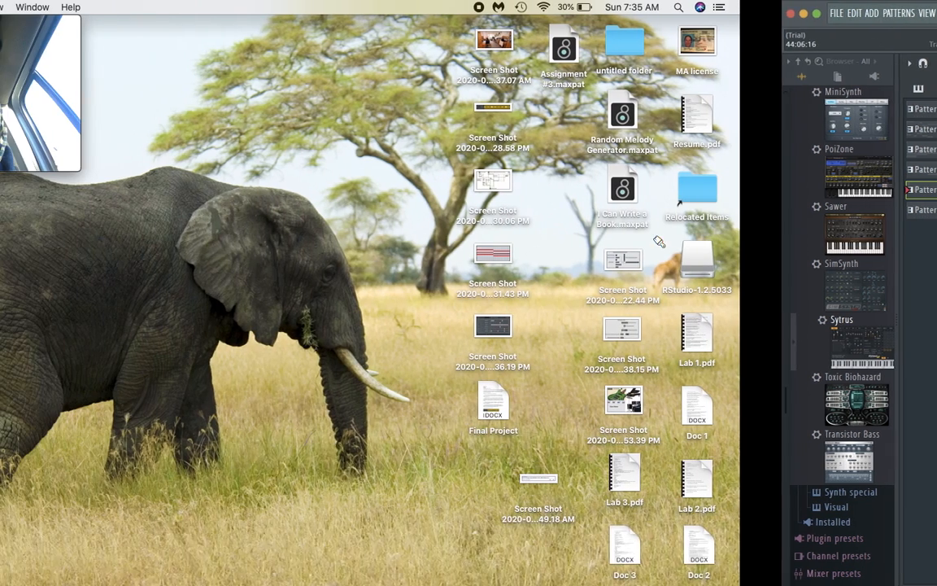
Open Music from the Dock and drag Number One's progress bar back toward the start.
mouse_move(171, 133)
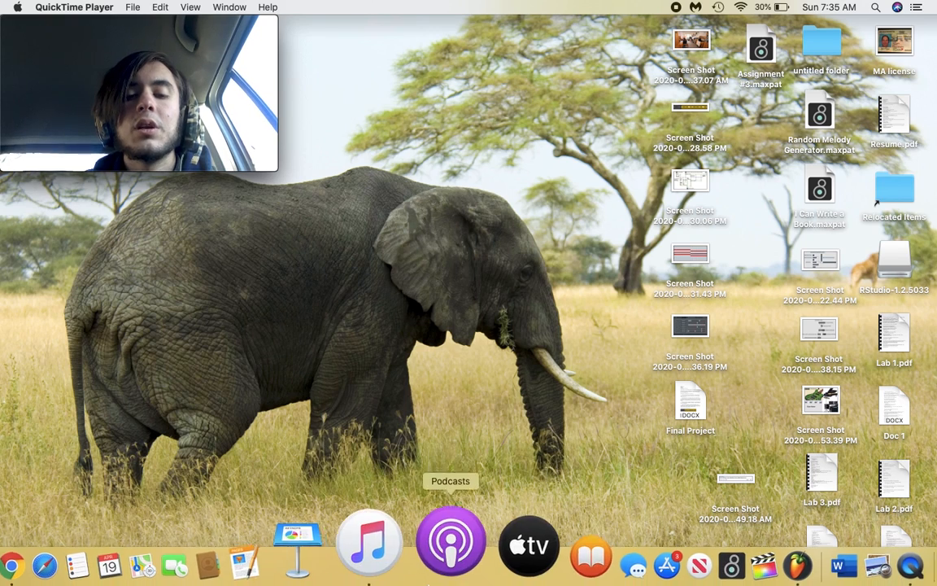
click(403, 564)
mouse_move(560, 44)
drag(559, 48, 540, 41)
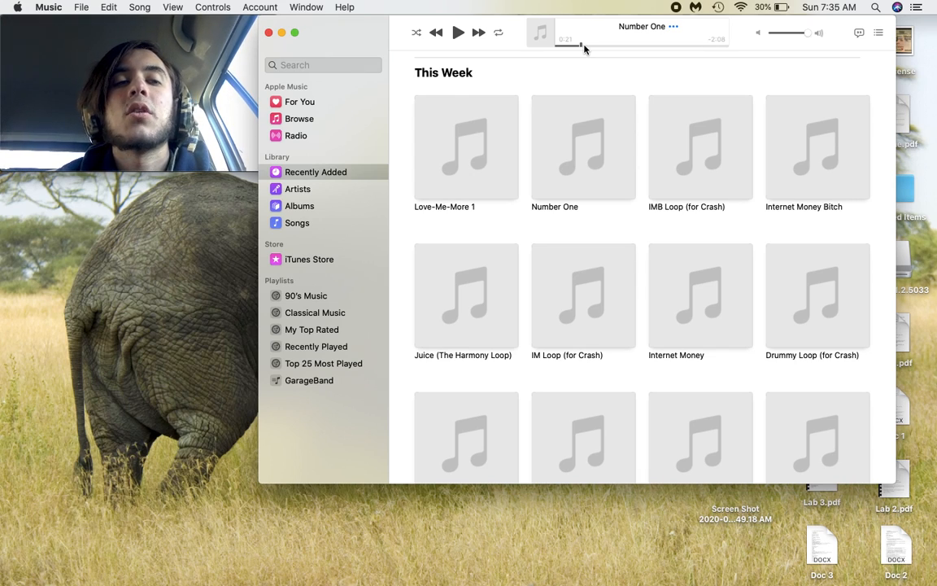
Play Number One for about 35 seconds, pause it, close Music and return to FL Studio.
mouse_move(96, 72)
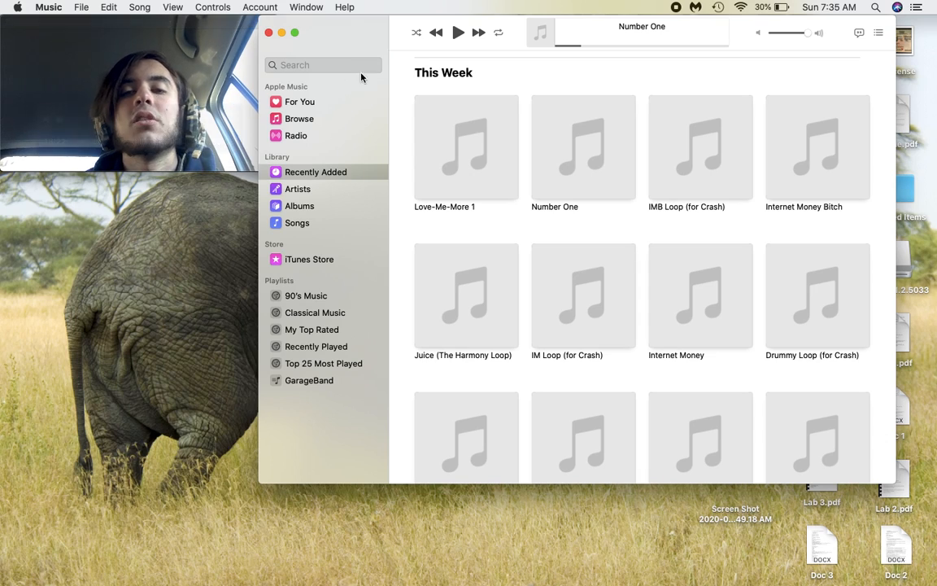
click(456, 32)
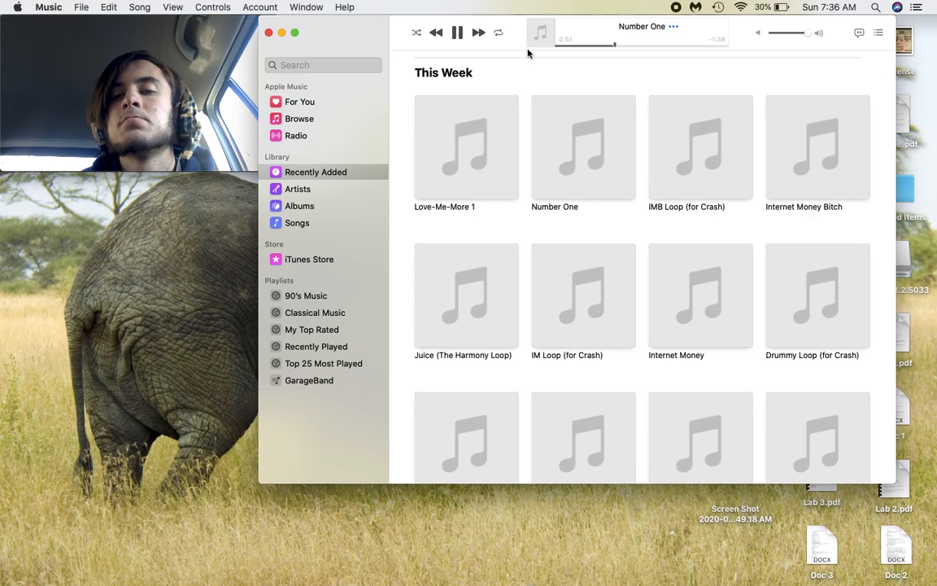
click(457, 33)
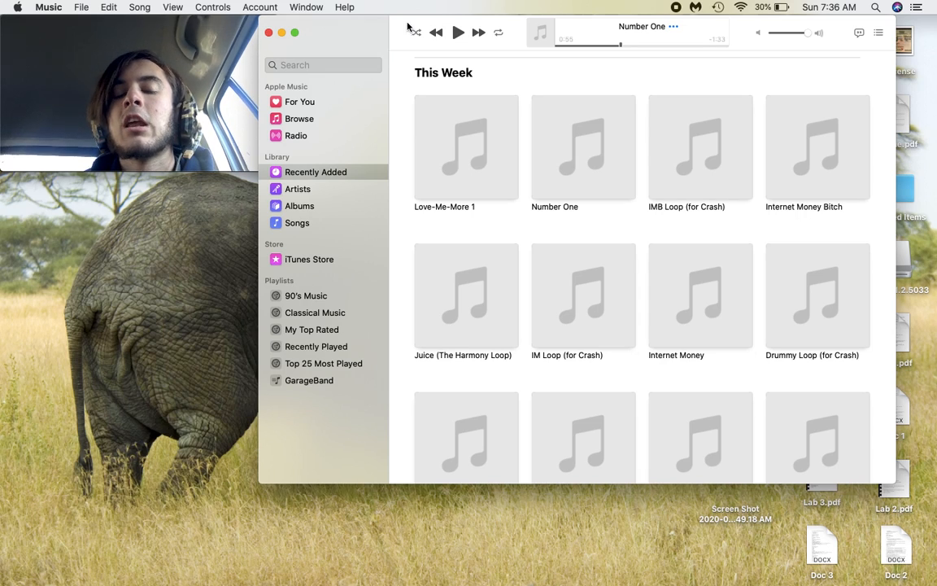
click(269, 34)
key(ctrl+Right)
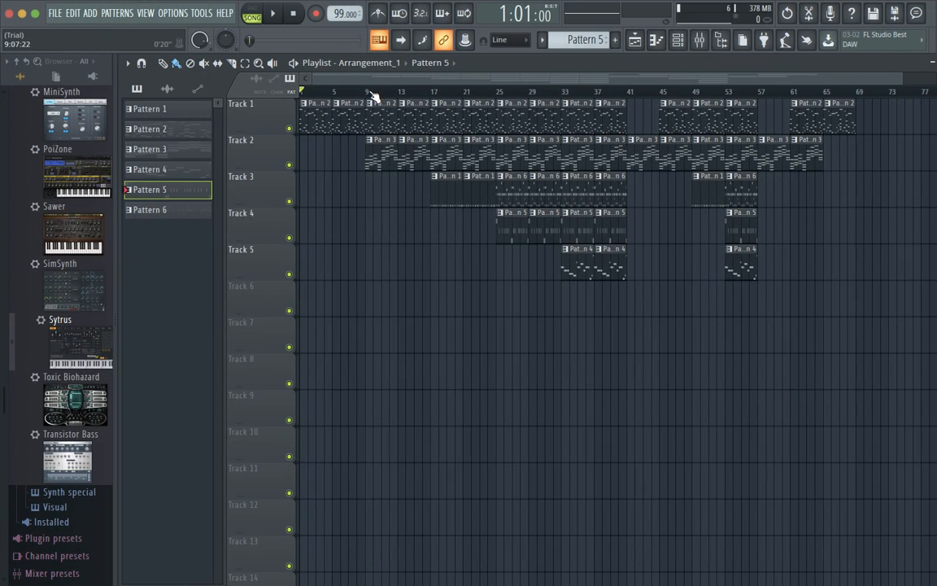
Play the arrangement from bar 17, then jump playback ahead to bar 45.
click(435, 92)
key(space)
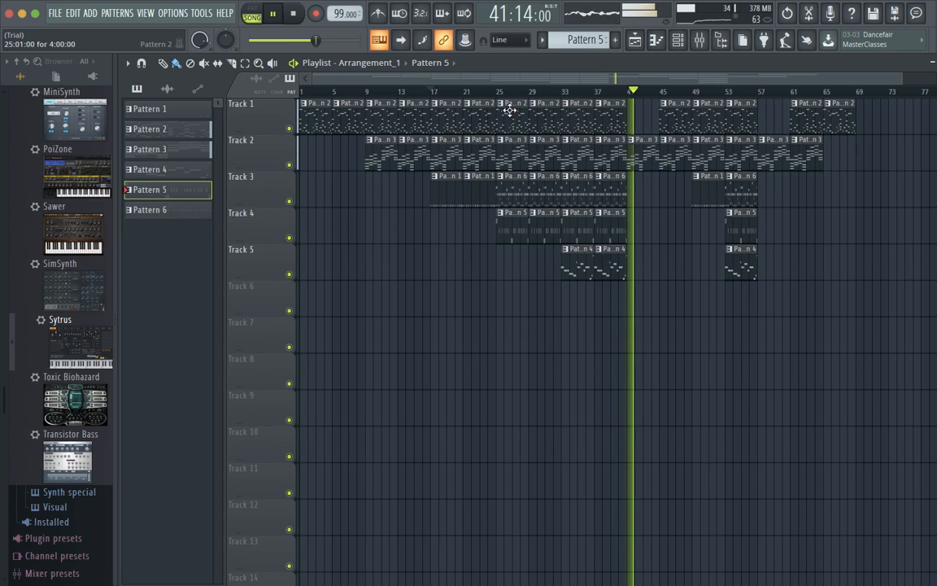
click(660, 91)
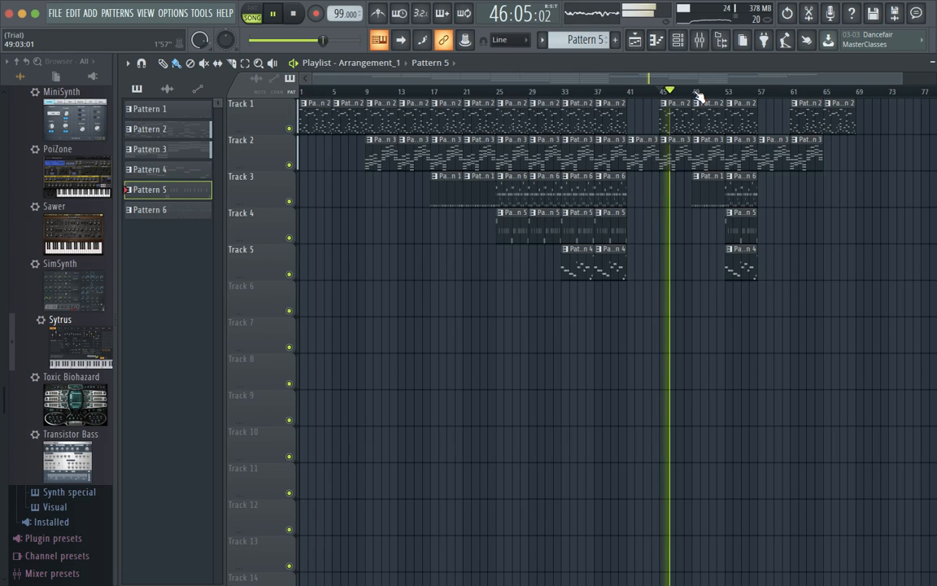
Jump playback ahead to bars 49, 53 and 65 to audition later sections.
click(697, 91)
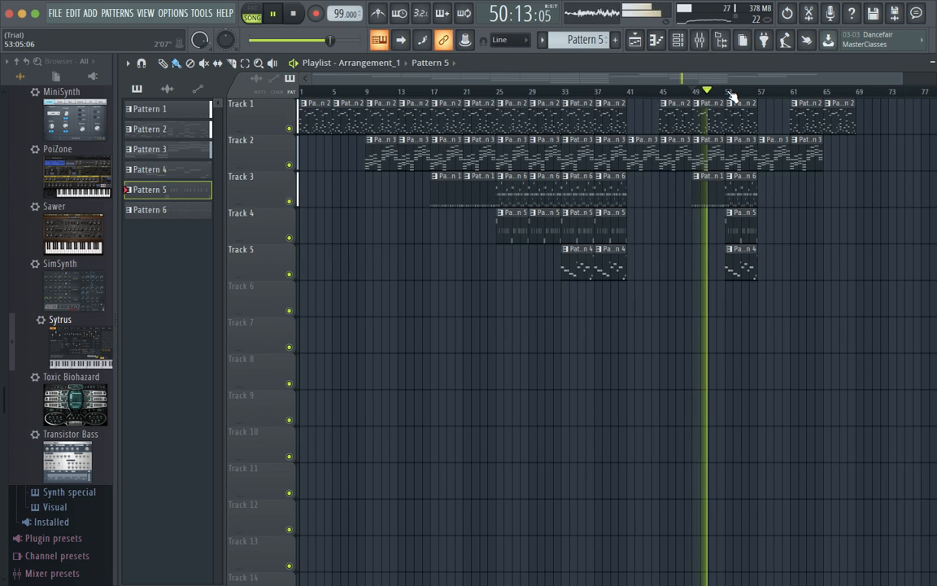
click(725, 91)
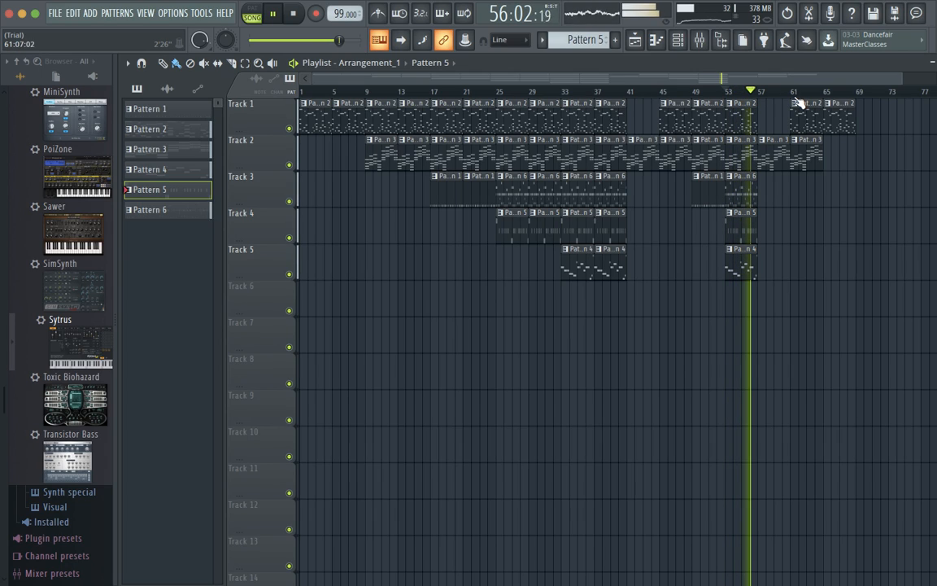
click(828, 92)
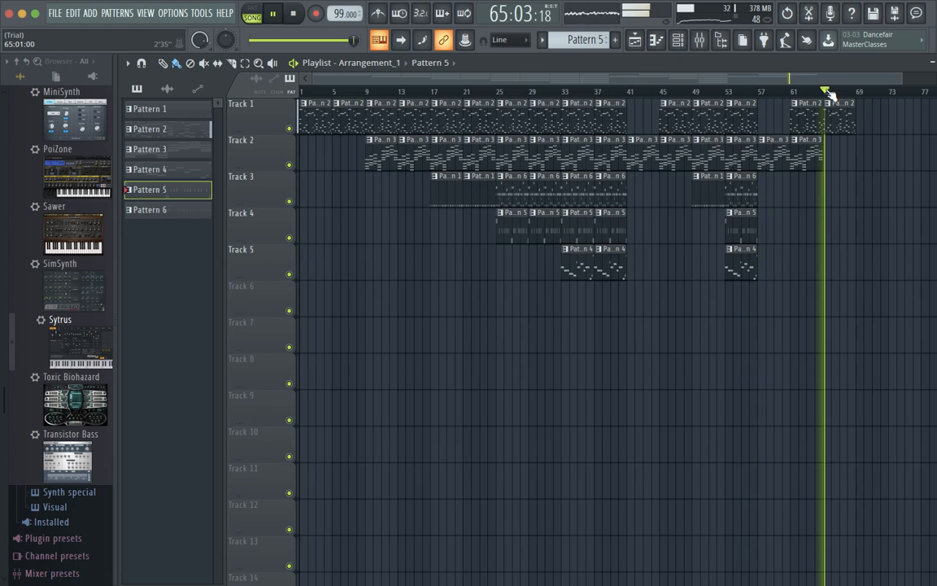
Stop playback and reset the song position to bar 1.
click(295, 18)
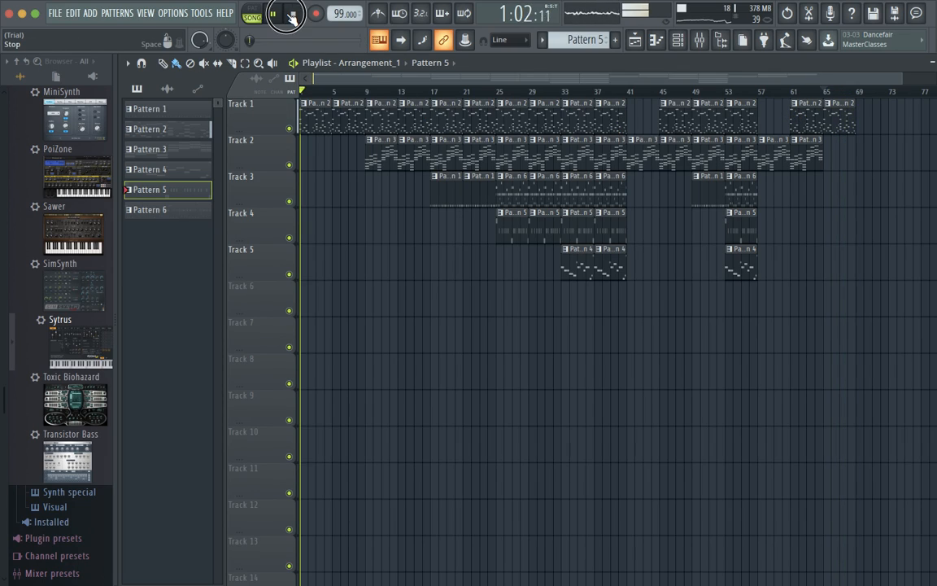
click(292, 15)
click(275, 13)
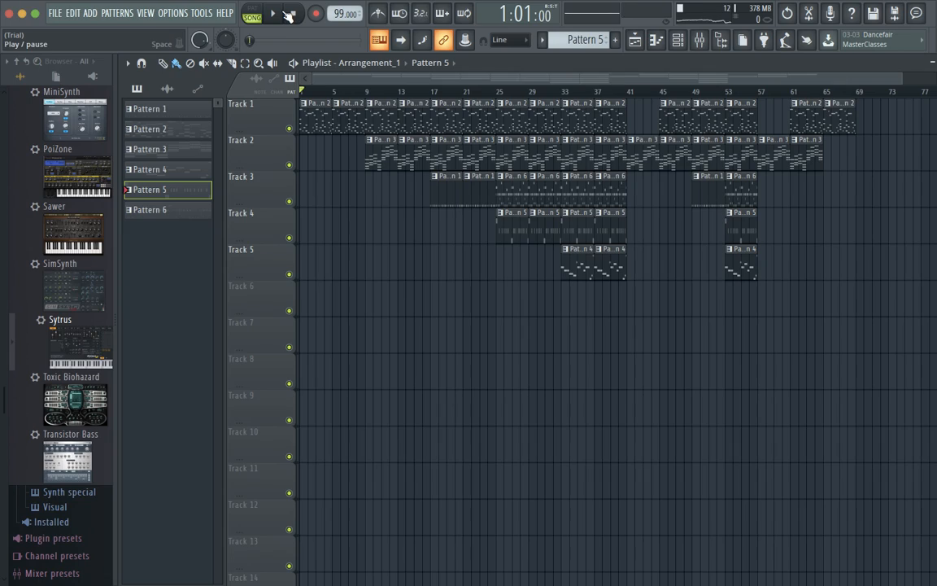
click(292, 16)
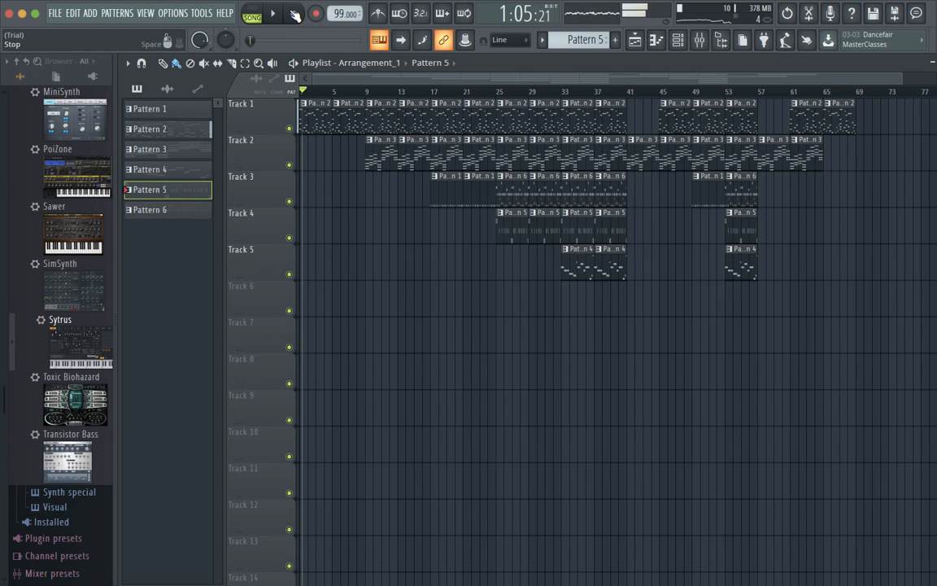
click(297, 14)
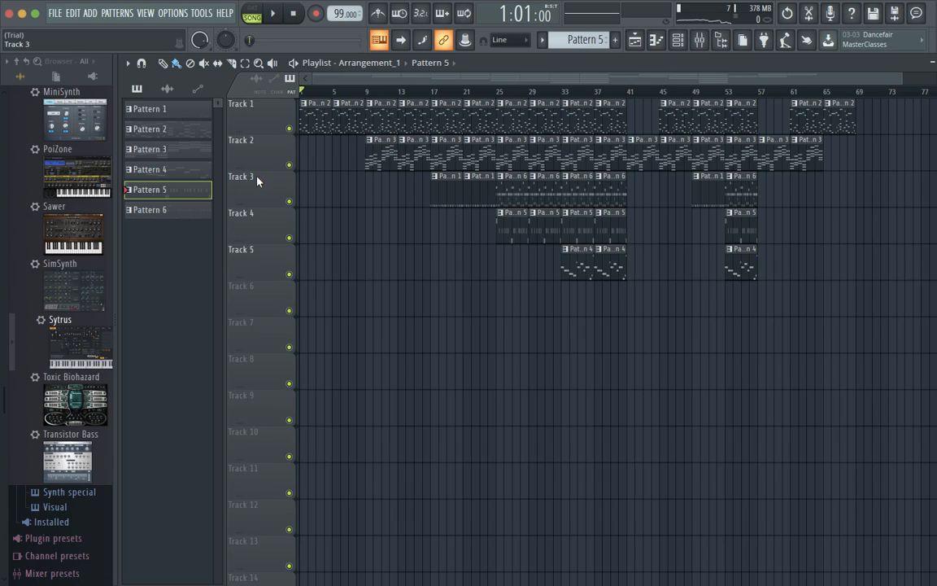
scroll(80, 186, up, 10)
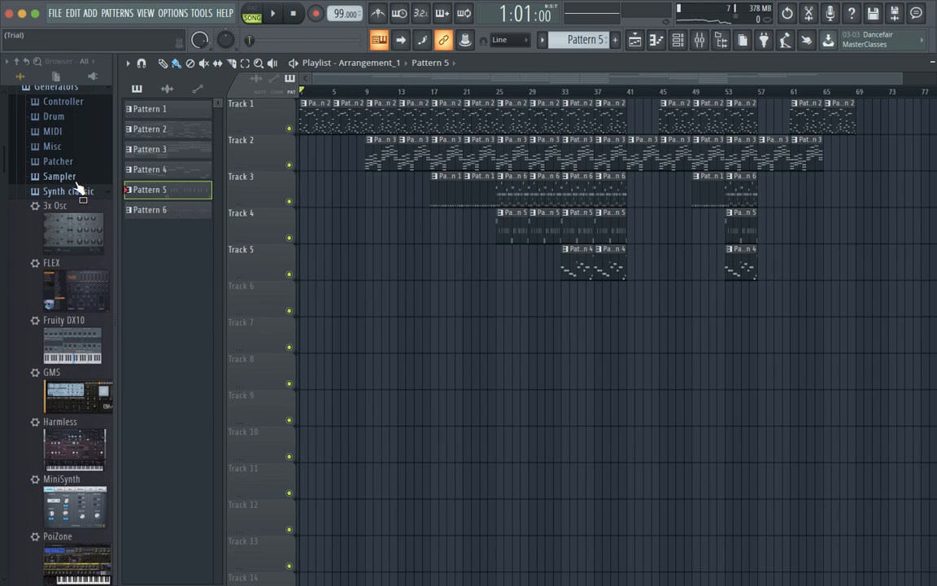
Collapse the Synth classic, Generators and Plugin database folders in the browser.
click(78, 241)
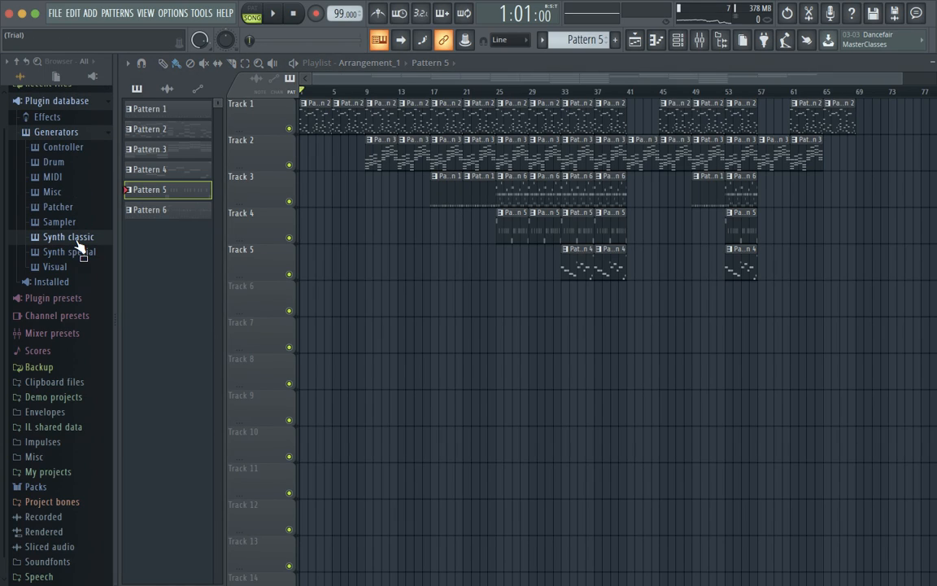
scroll(78, 157, up, 1)
click(69, 160)
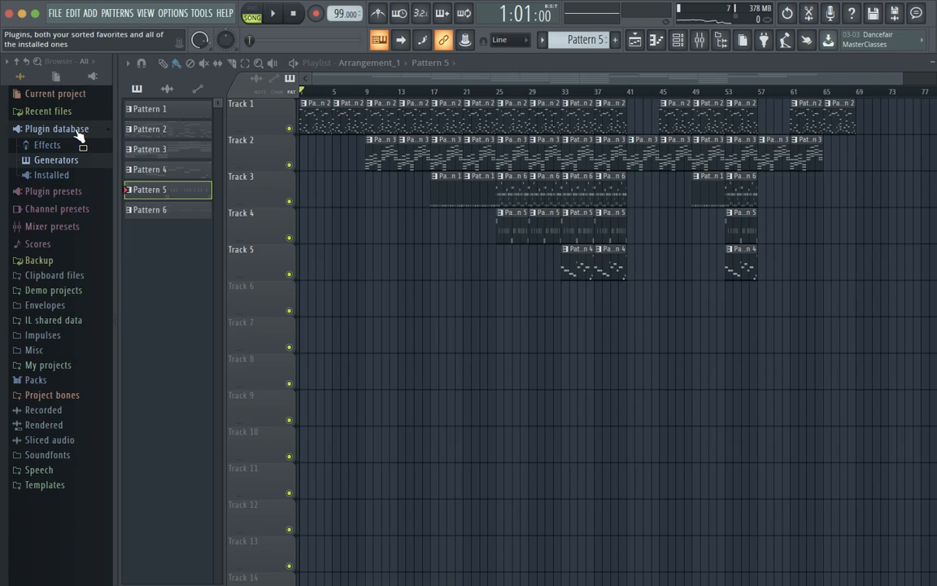
click(75, 128)
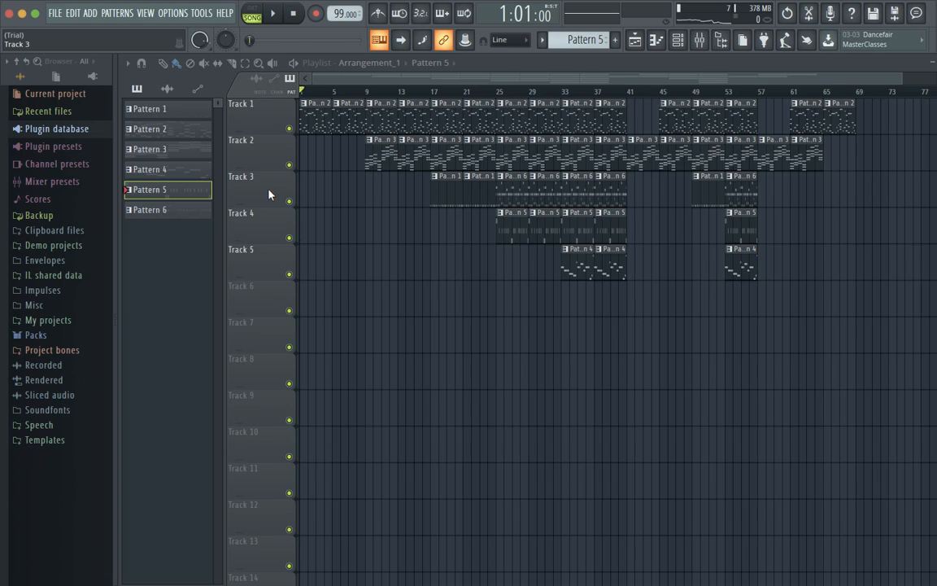
Open the mixer, move its window lower, and select the Master strip.
click(699, 41)
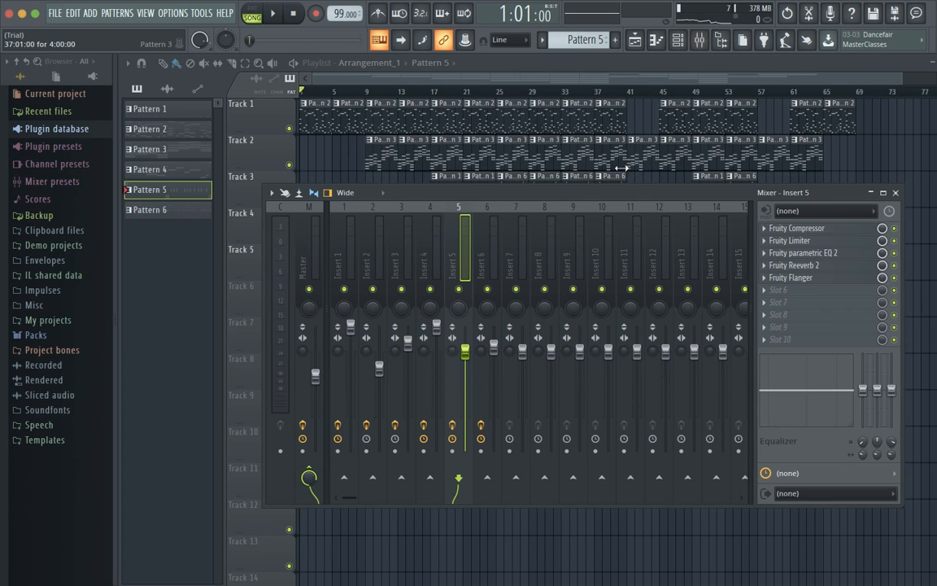
drag(594, 202, 618, 245)
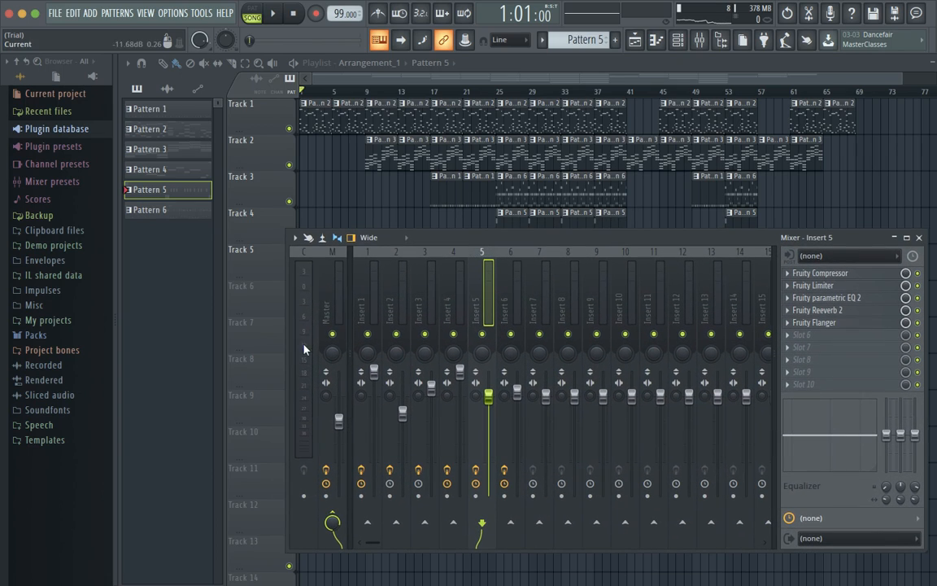
click(322, 303)
click(305, 299)
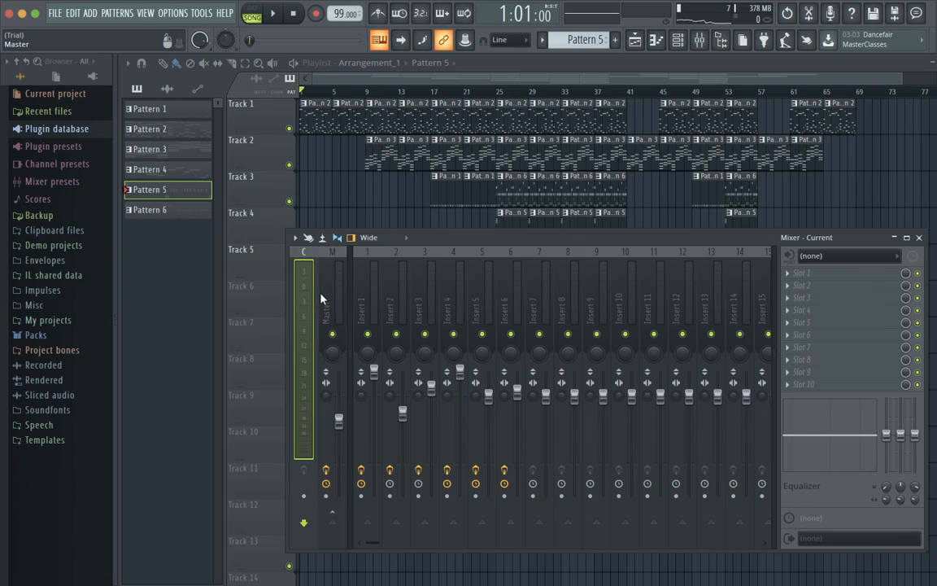
click(323, 298)
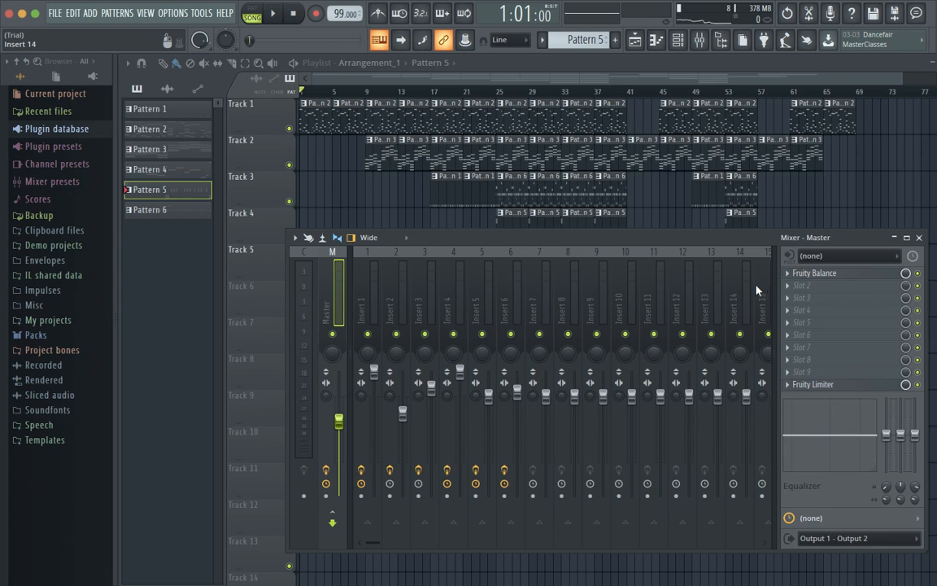
Inspect the Master's Fruity Limiter and Fruity Balance, then select Insert 1.
click(836, 388)
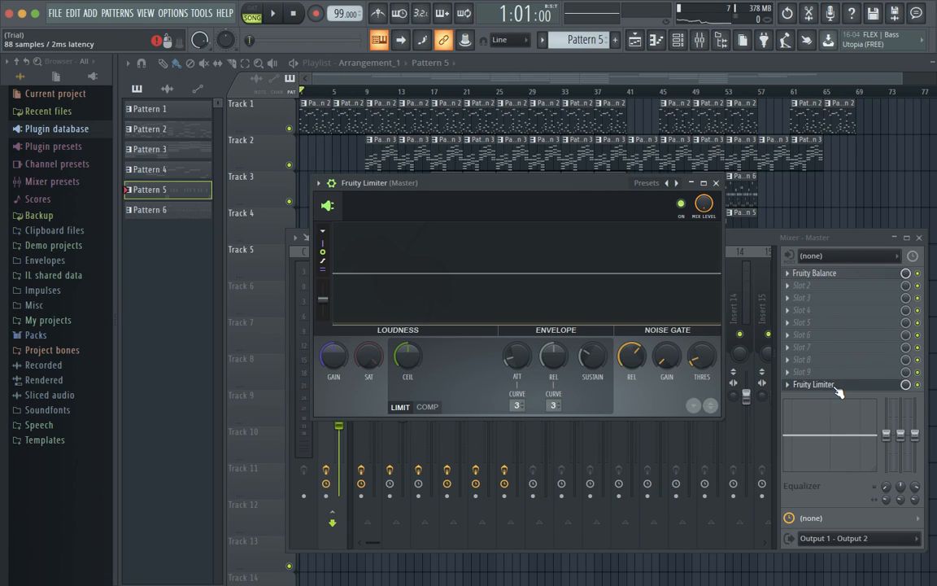
click(716, 183)
click(817, 275)
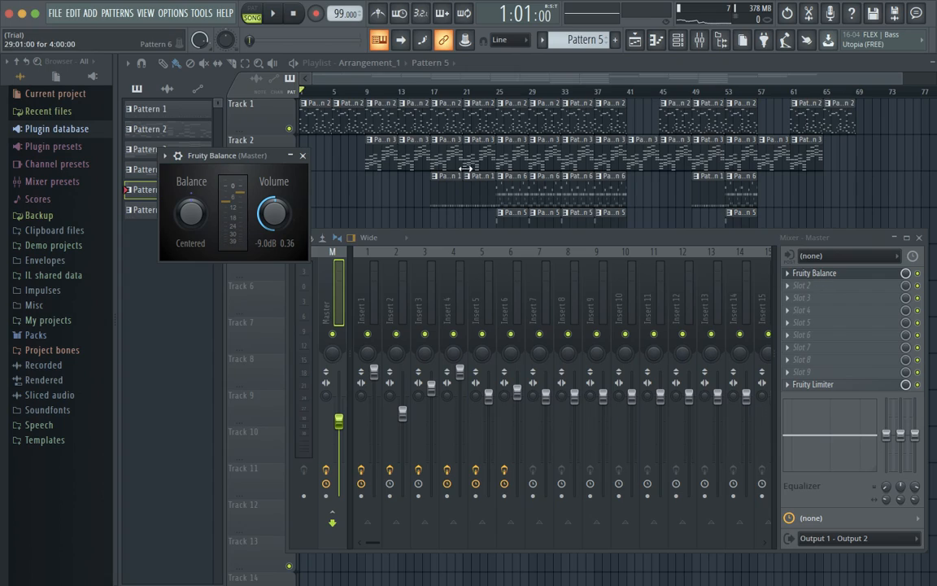
click(303, 155)
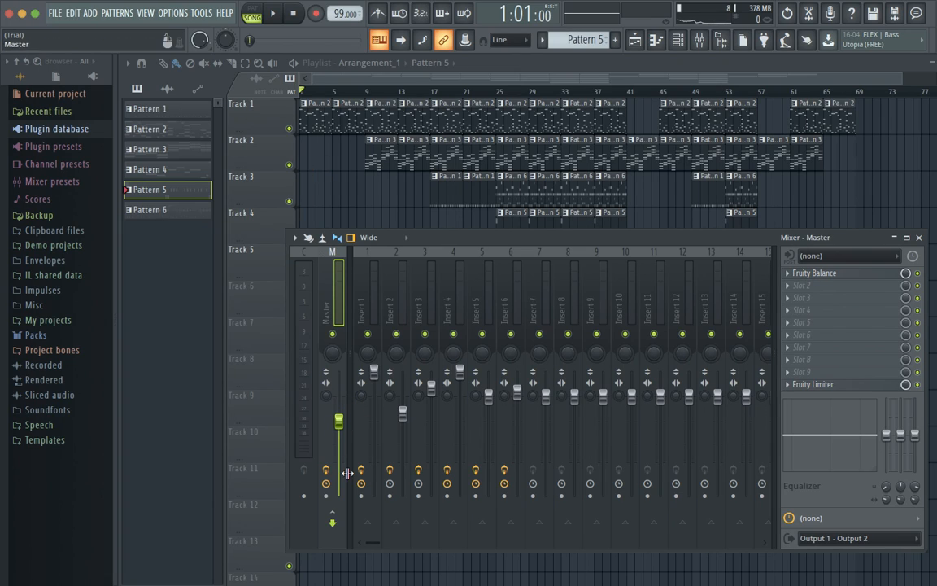
click(363, 306)
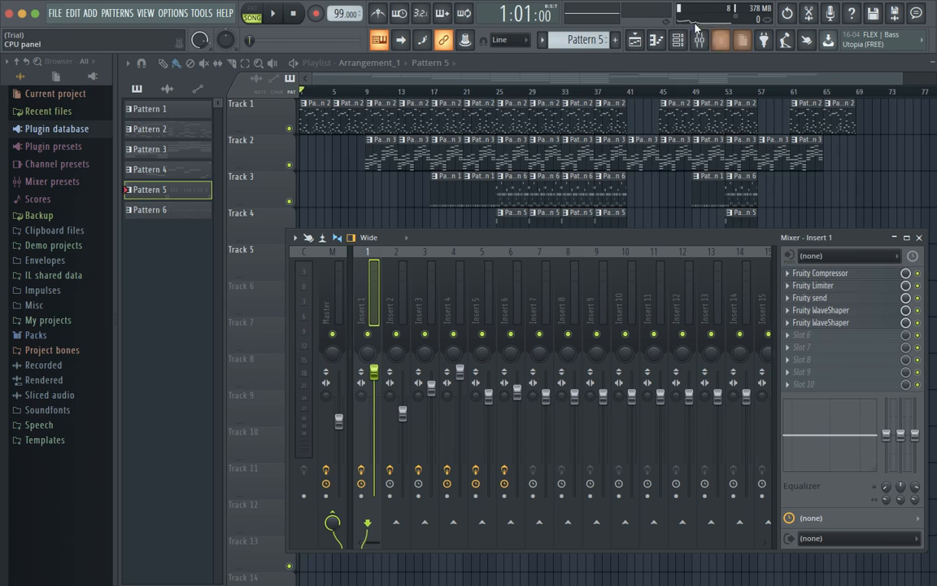
click(678, 39)
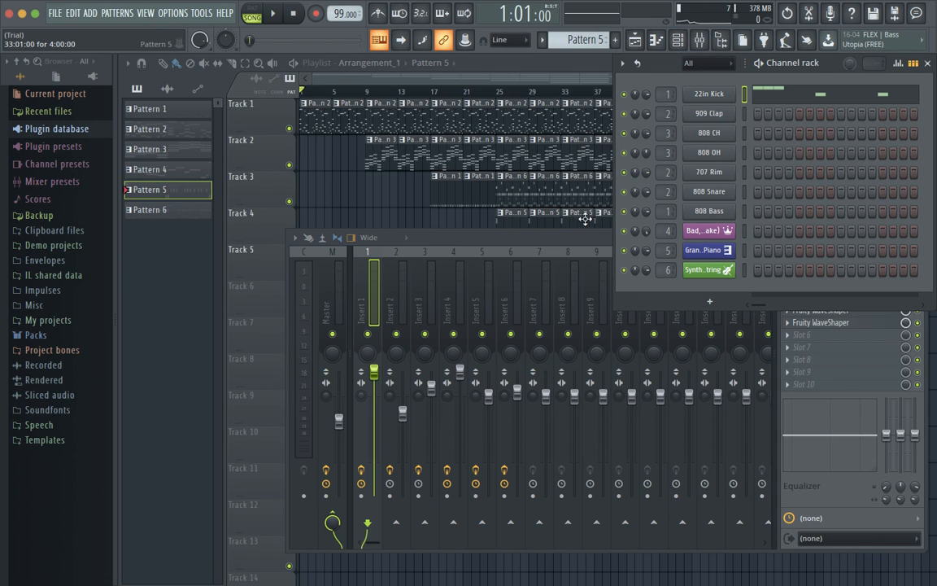
drag(567, 239, 559, 263)
click(811, 298)
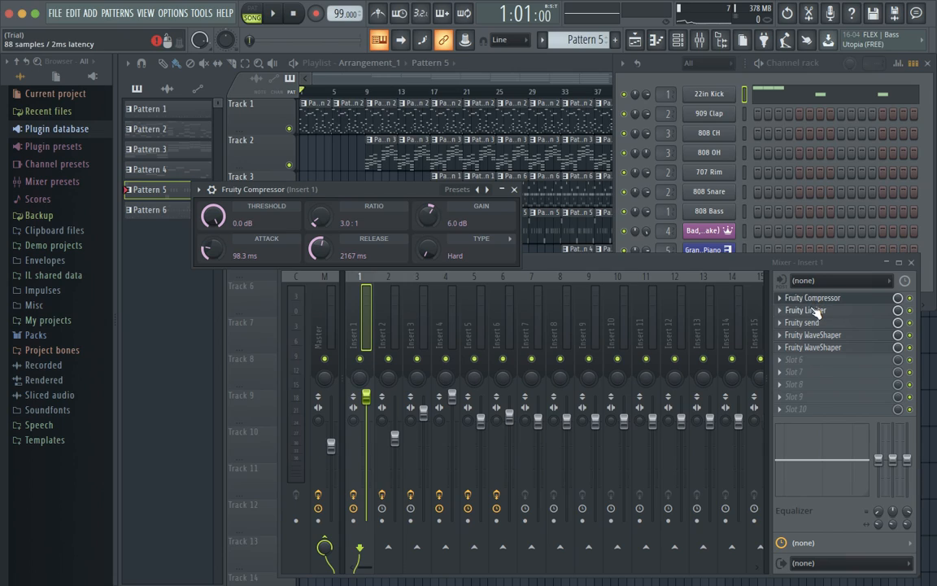
click(808, 311)
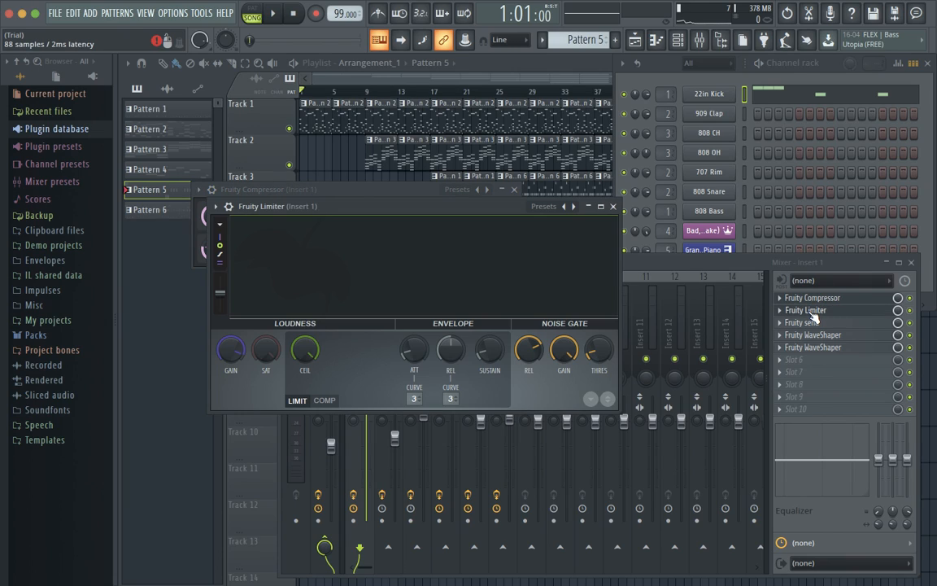
click(613, 206)
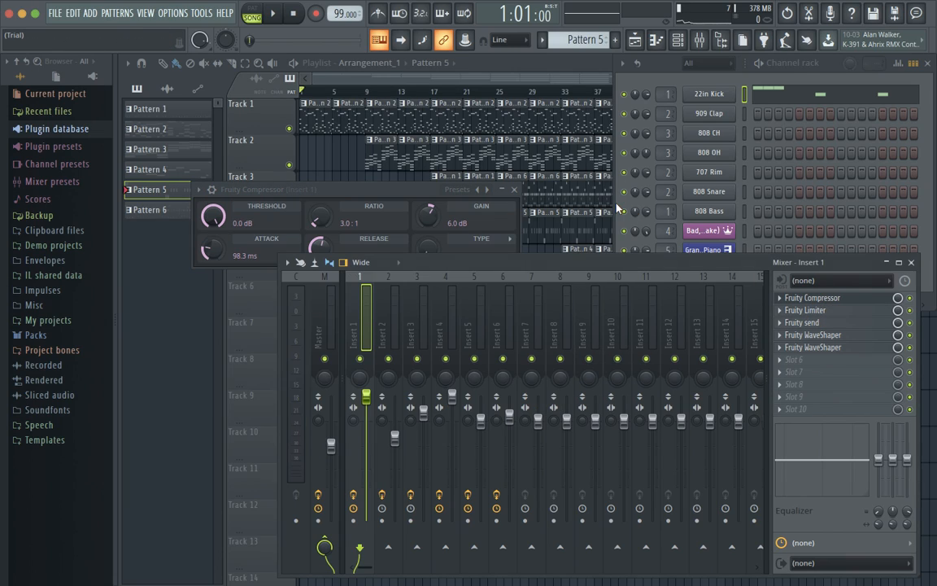
click(515, 190)
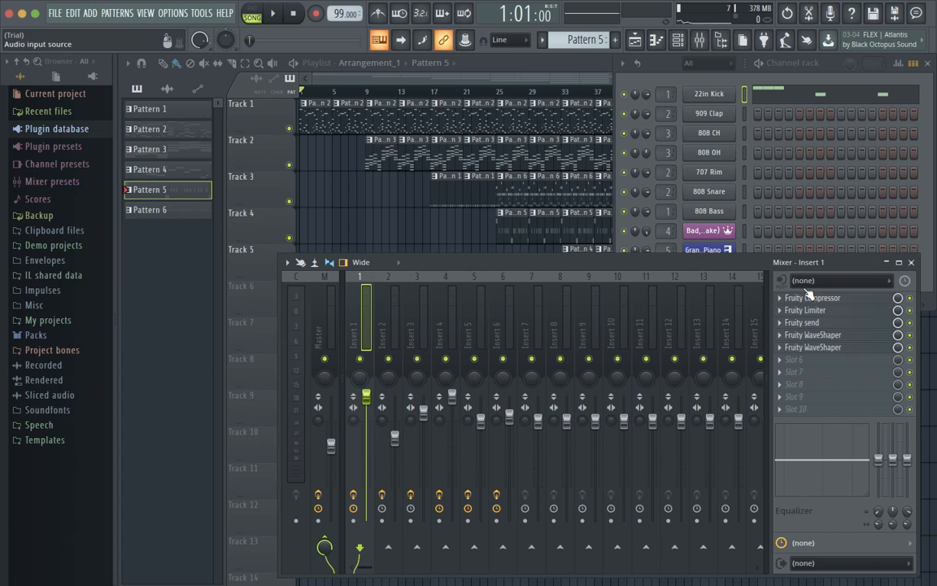
click(818, 323)
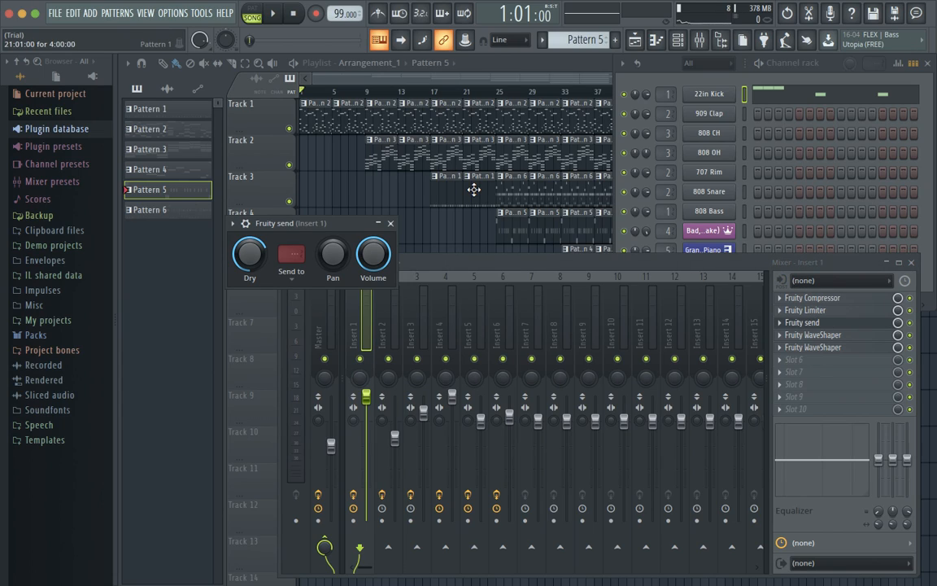
click(391, 223)
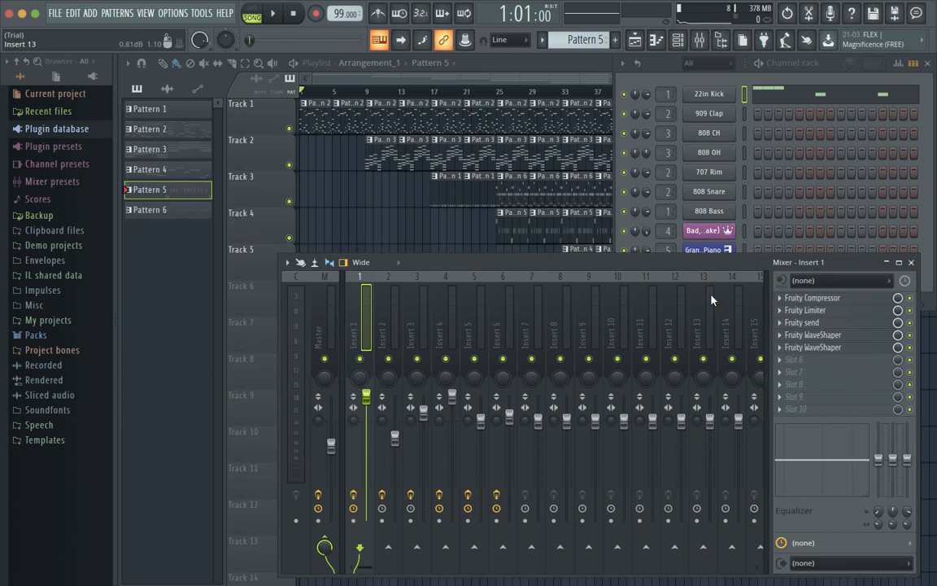
click(842, 336)
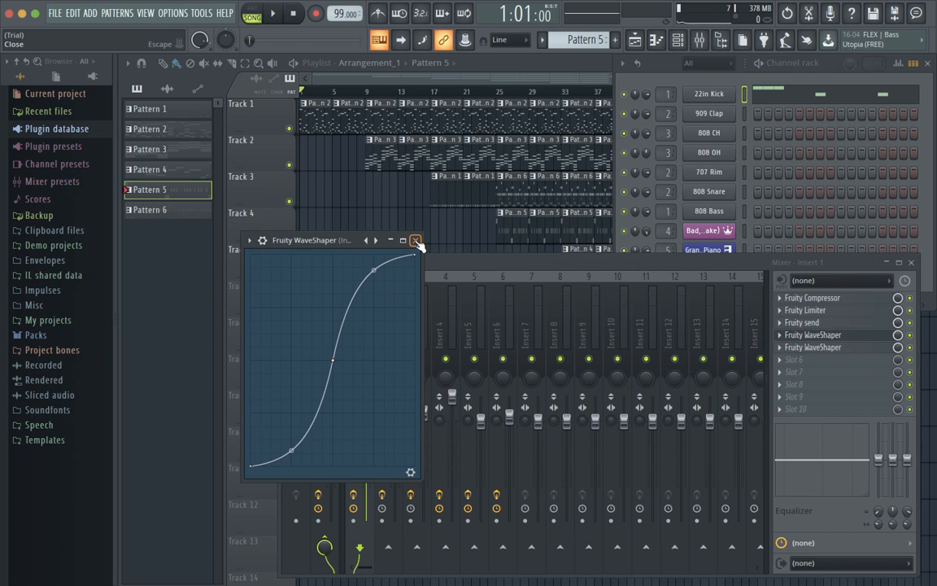
click(416, 242)
click(812, 336)
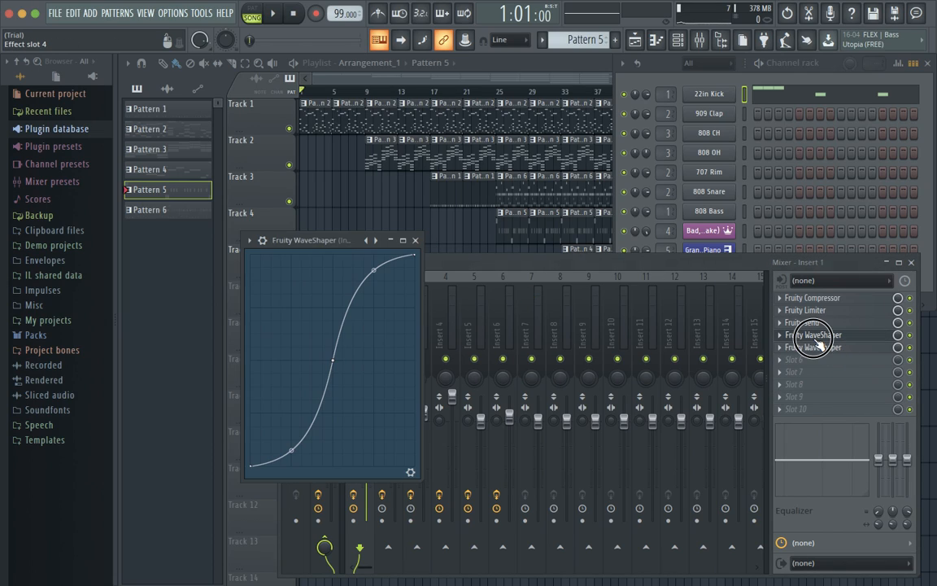
click(810, 347)
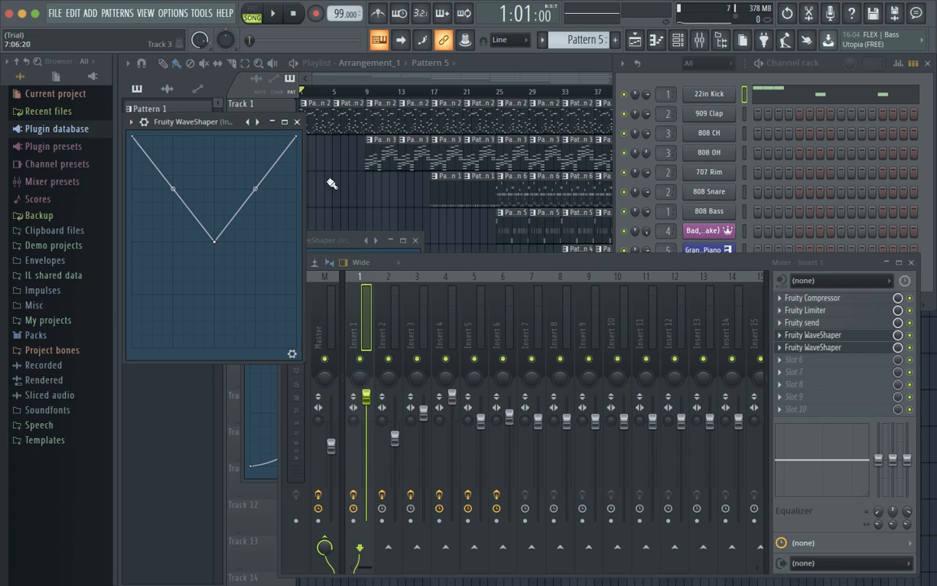
click(298, 122)
click(339, 241)
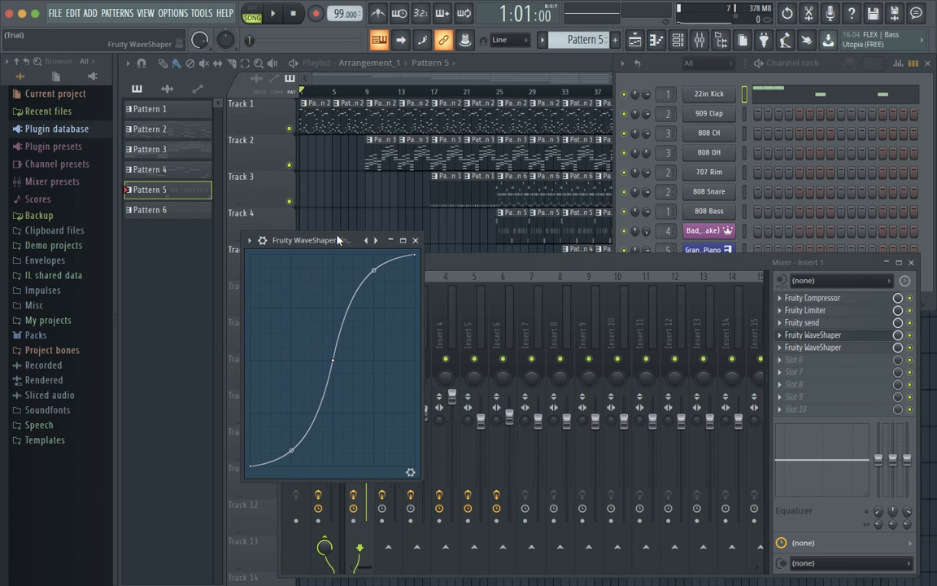
click(415, 241)
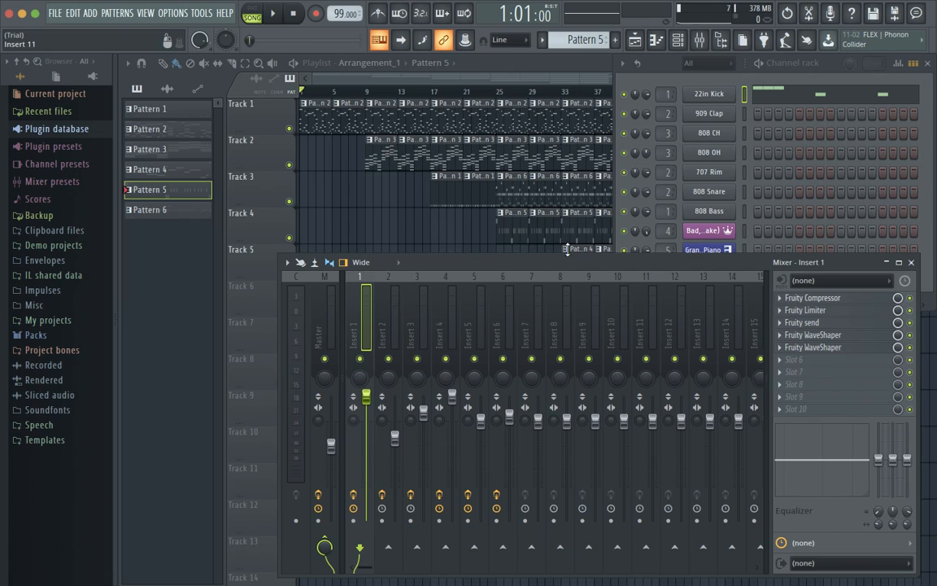
click(378, 312)
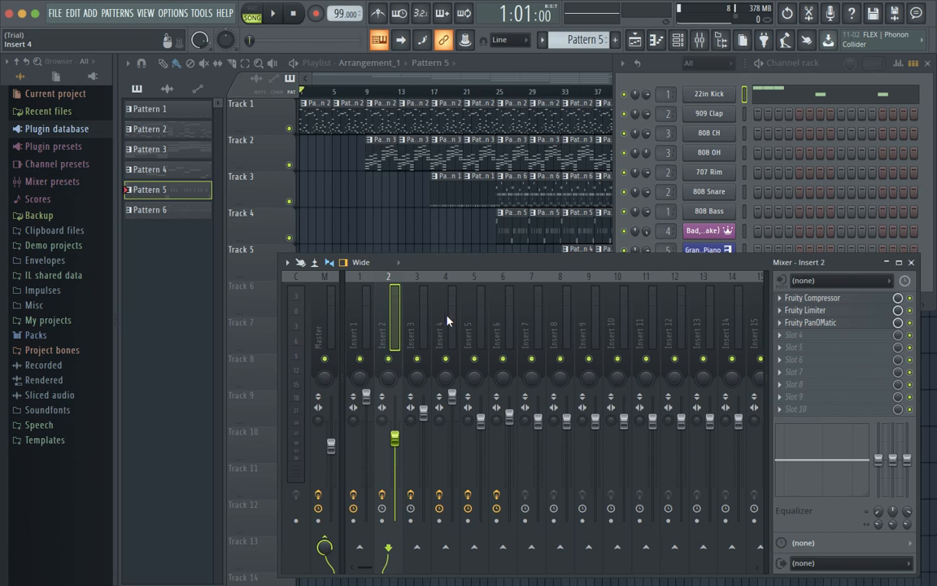
Check Insert 2's Fruity PanOMatic, then compare Insert 3's and Insert 4's effect chains.
click(828, 322)
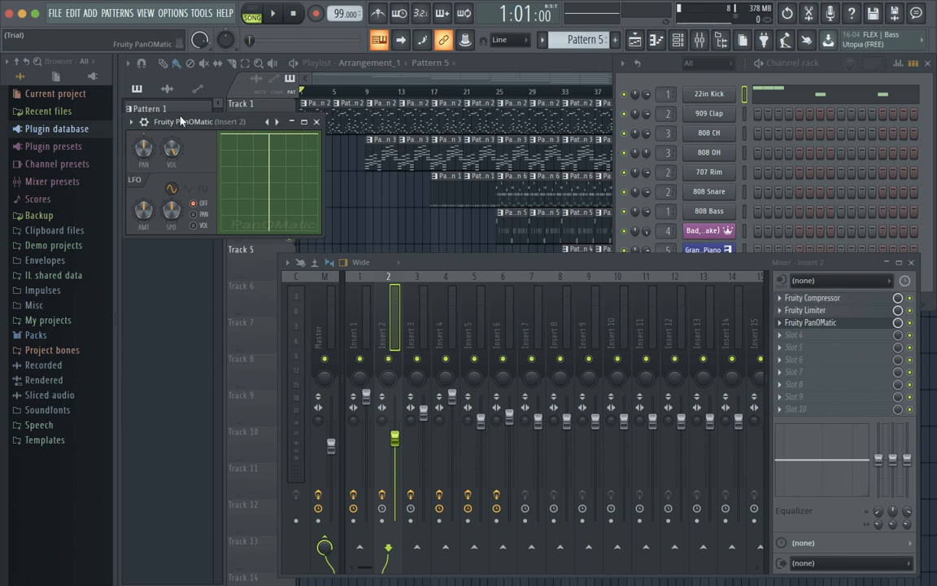
click(318, 122)
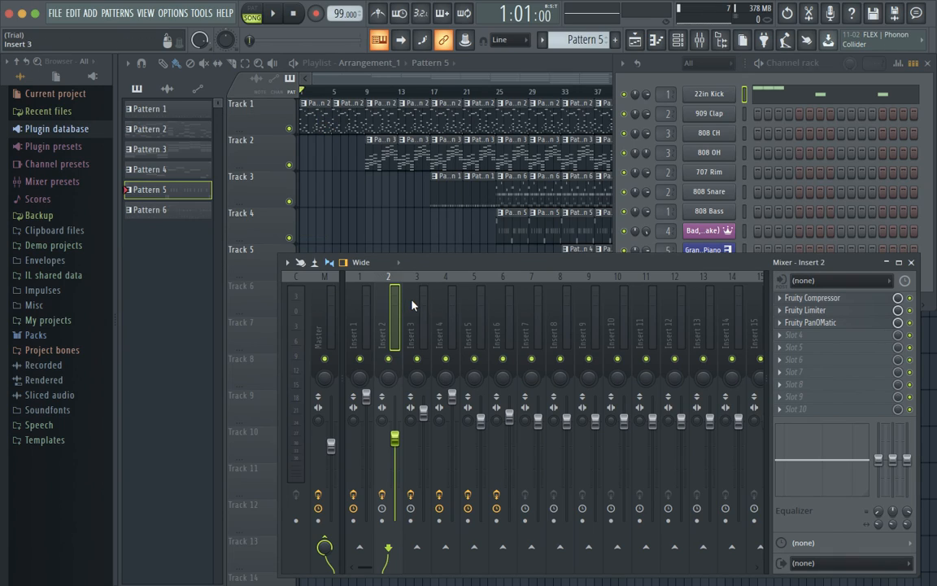
click(412, 305)
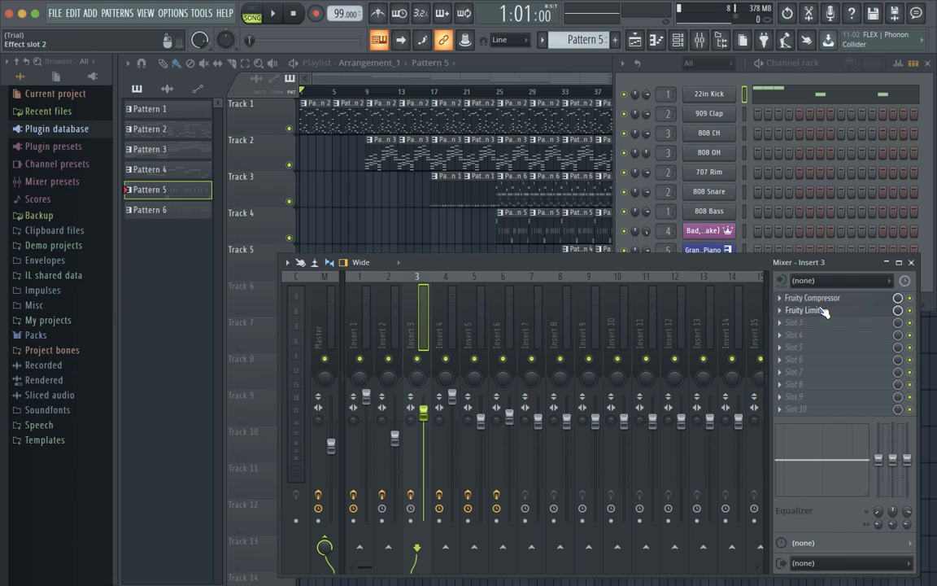
click(387, 305)
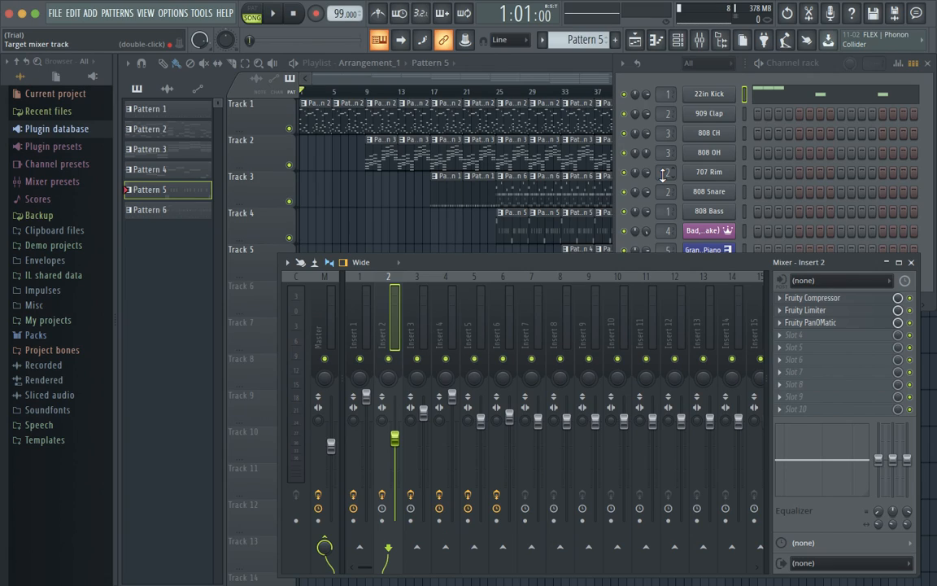
click(410, 301)
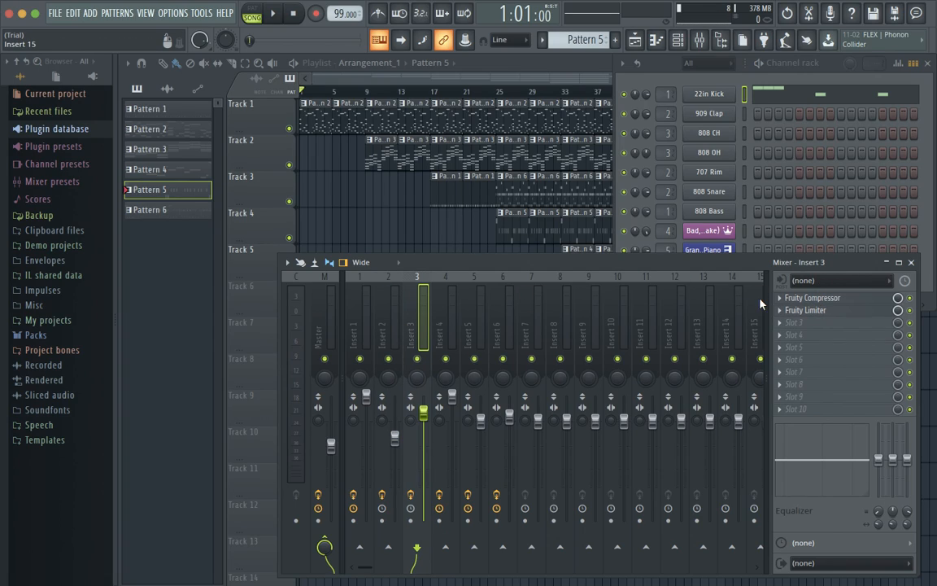
click(439, 305)
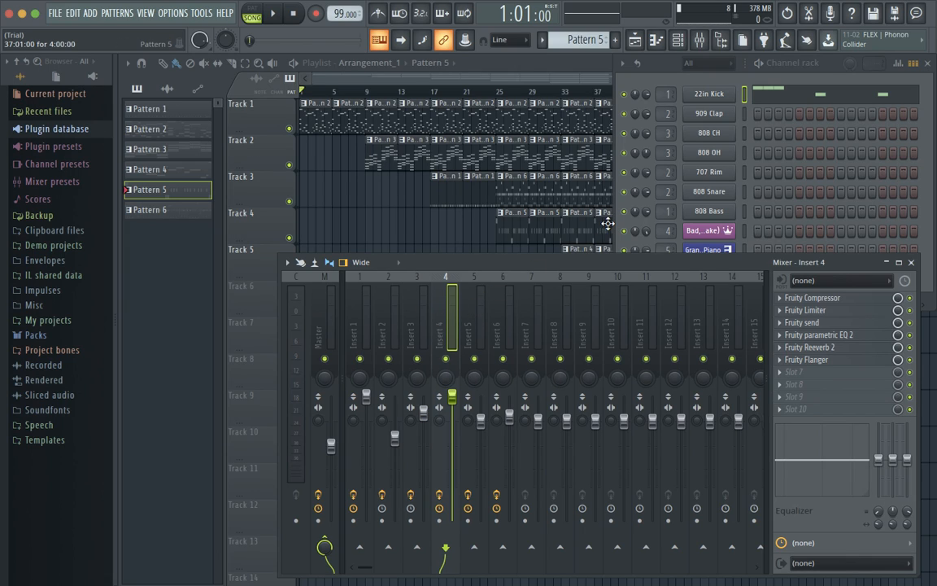
Lower the mixer slightly, inspect Insert 5's Fruity Reeverb 2, then view Insert 6's chain.
drag(712, 254, 717, 285)
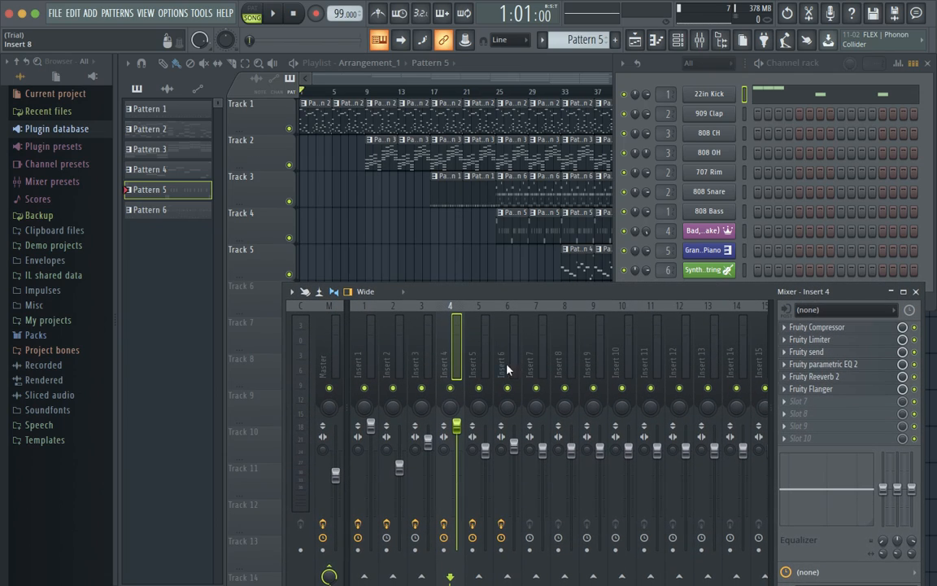
click(476, 355)
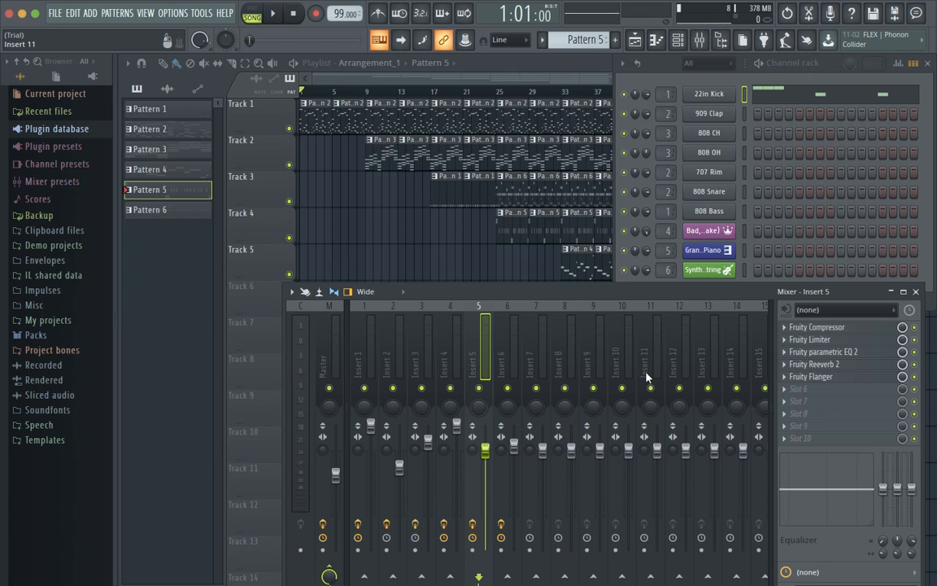
click(816, 366)
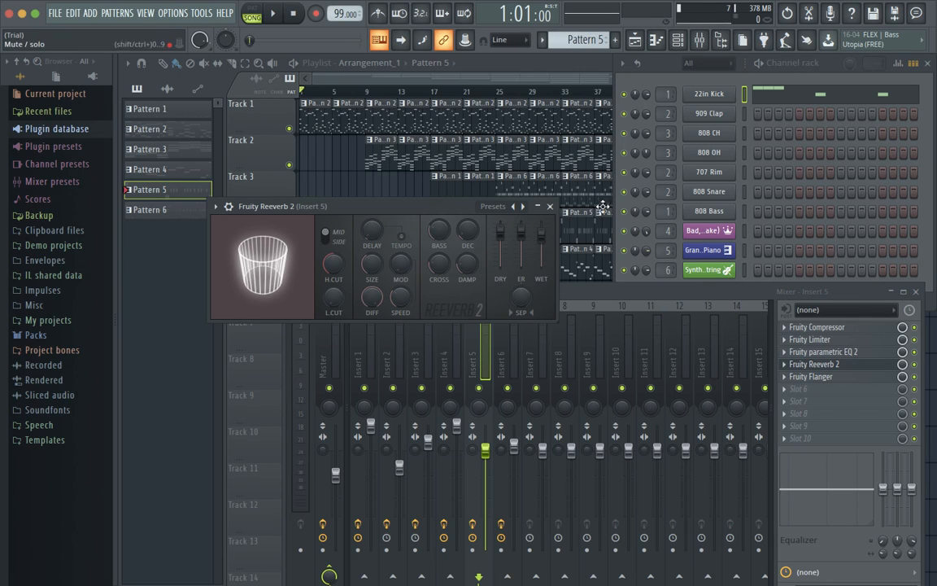
click(551, 207)
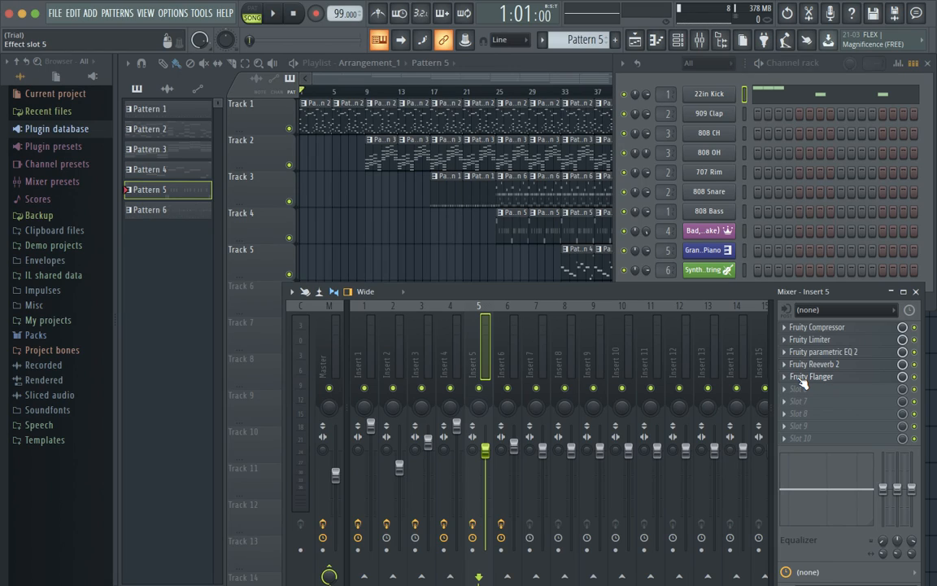
click(505, 345)
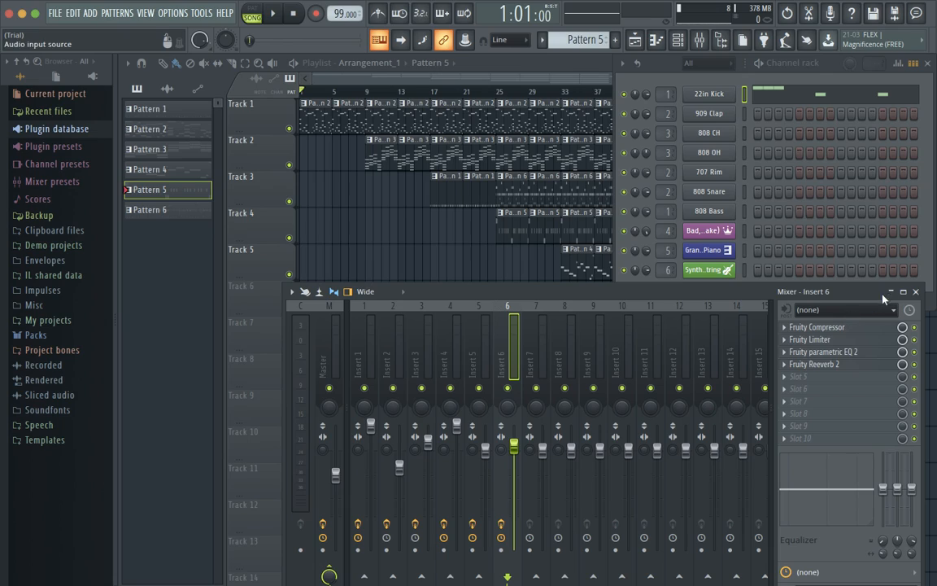
Select Insert 1, then the Master strip, and close the mixer.
click(358, 354)
click(326, 349)
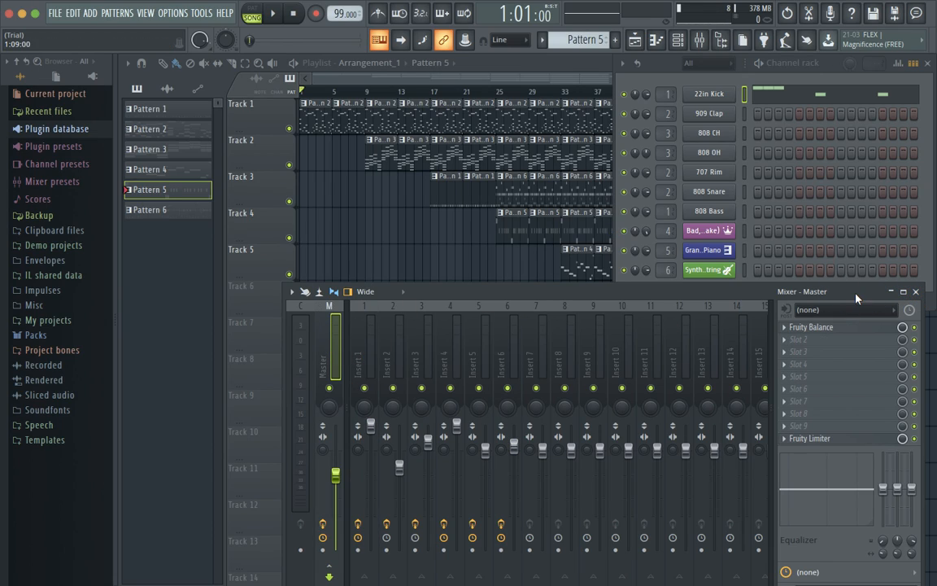
click(917, 292)
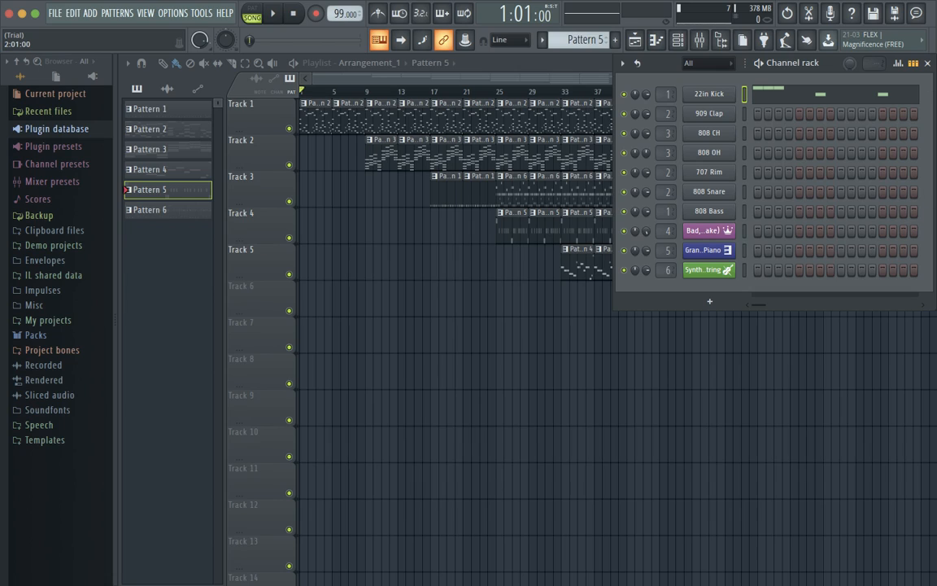
Close the channel rack, exit full screen, and minimize FL Studio.
click(928, 65)
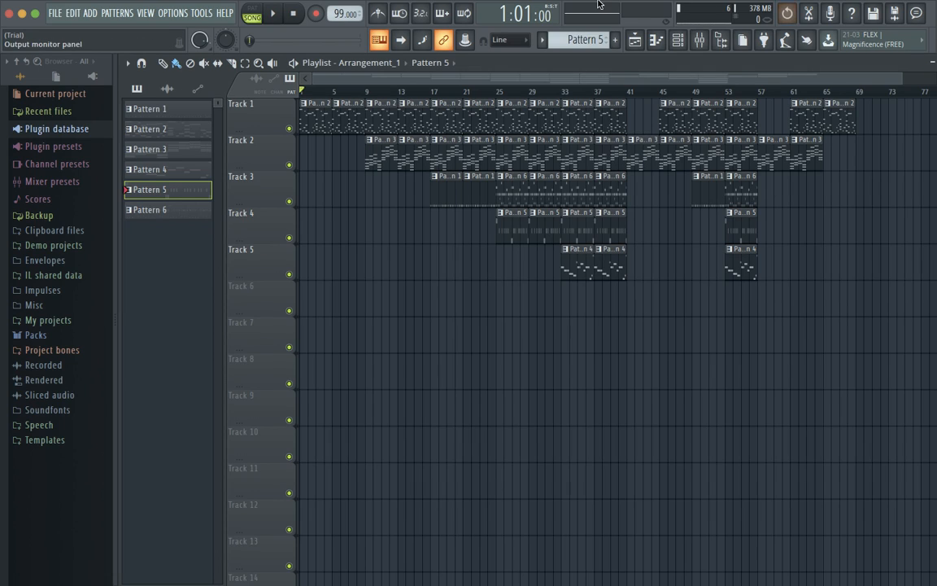
click(34, 20)
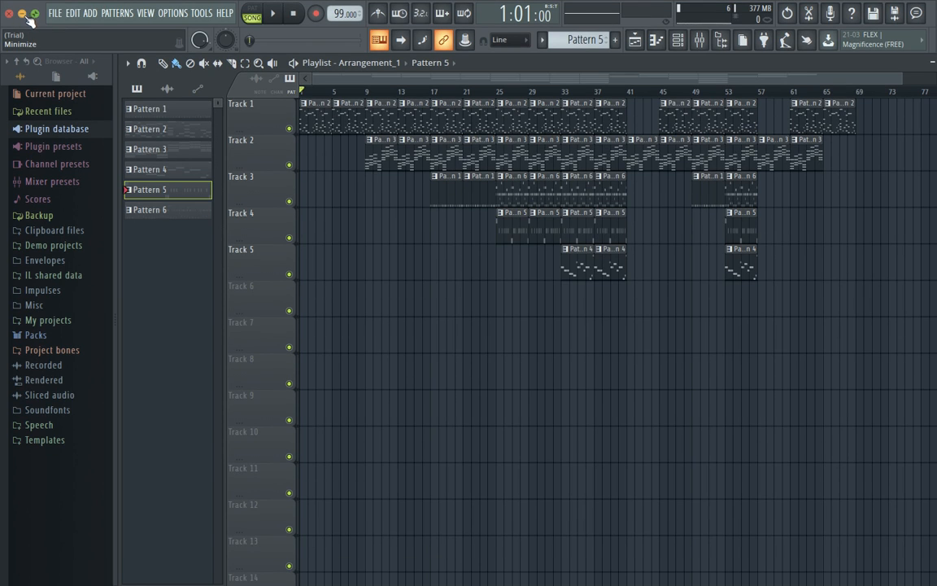
click(23, 30)
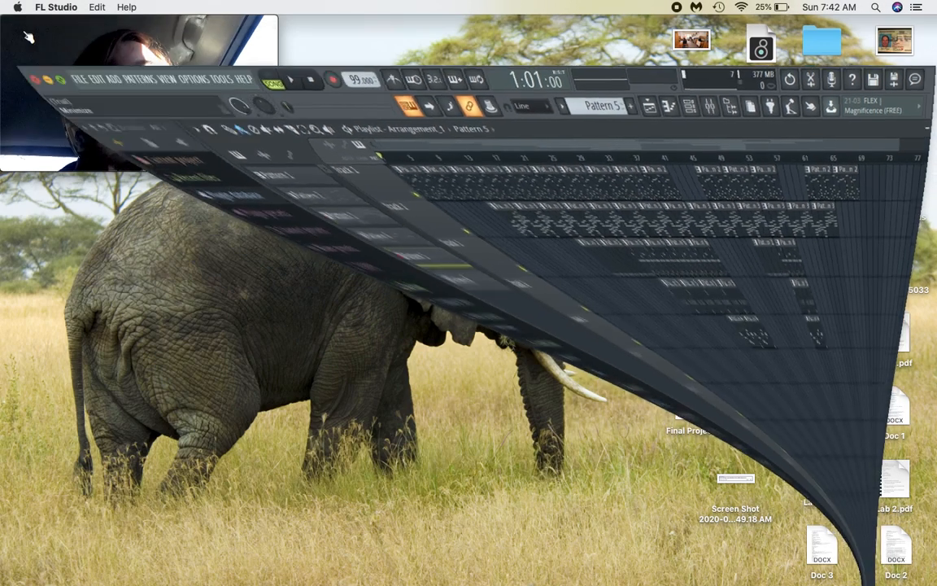